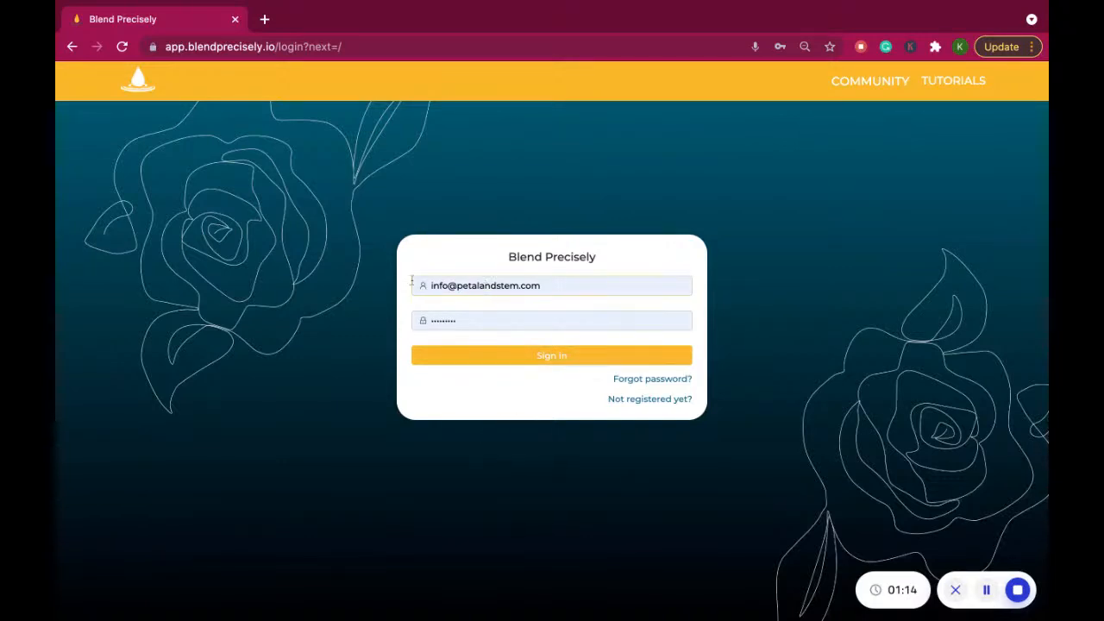
Sign in with the prefilled credentials and open the account details page.
left_click(548, 358)
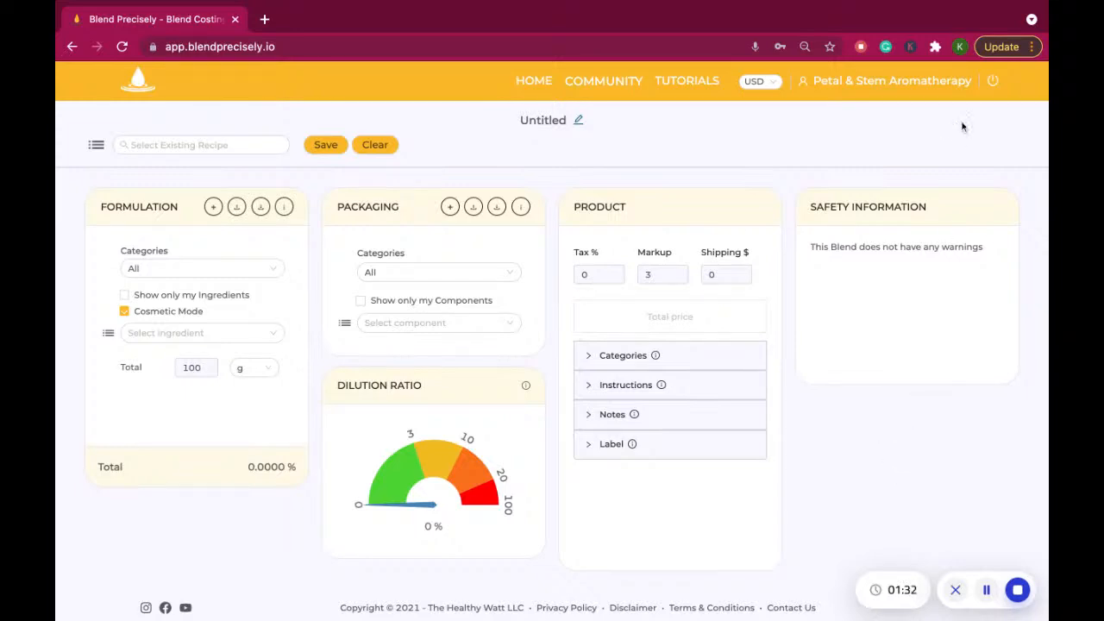
mouse_move(905, 89)
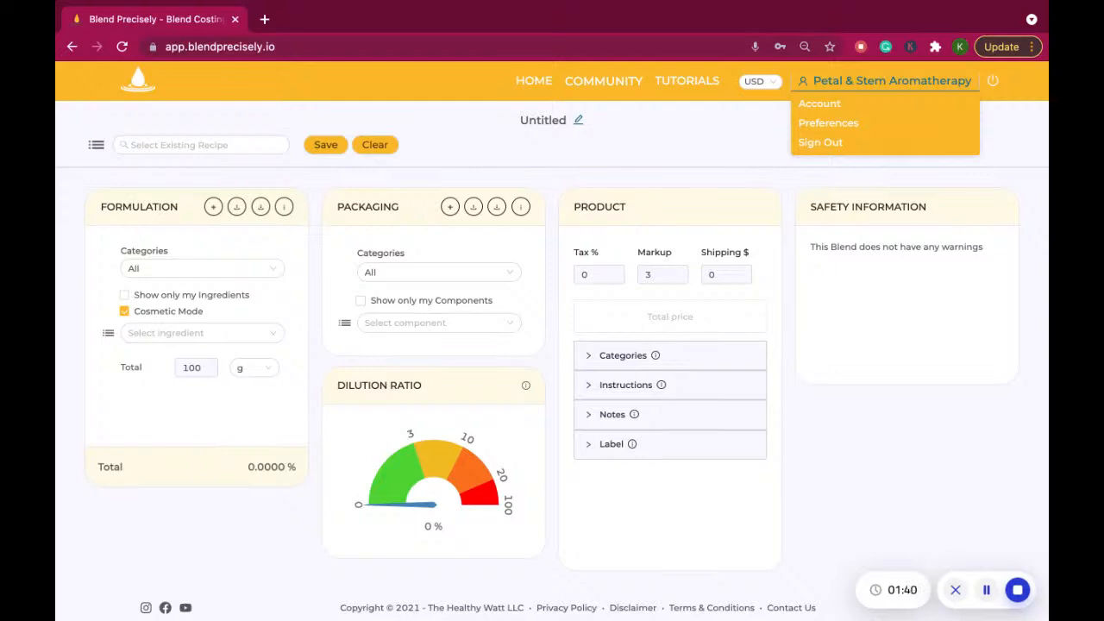
left_click(819, 104)
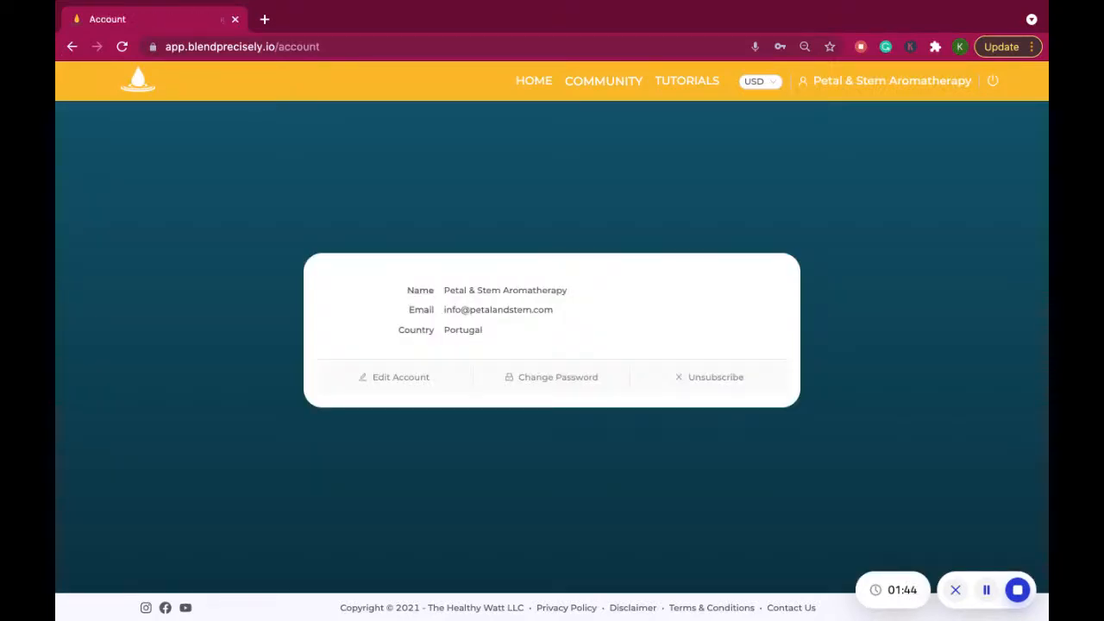
Open the default preferences and set the preferred units to g and ml.
left_click(855, 86)
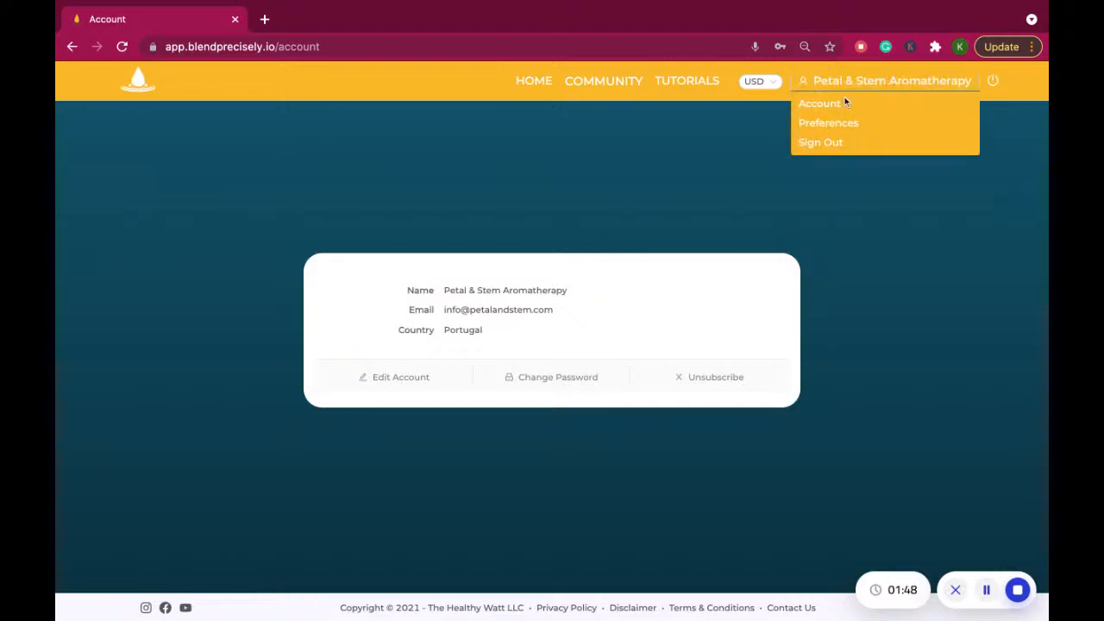
left_click(828, 123)
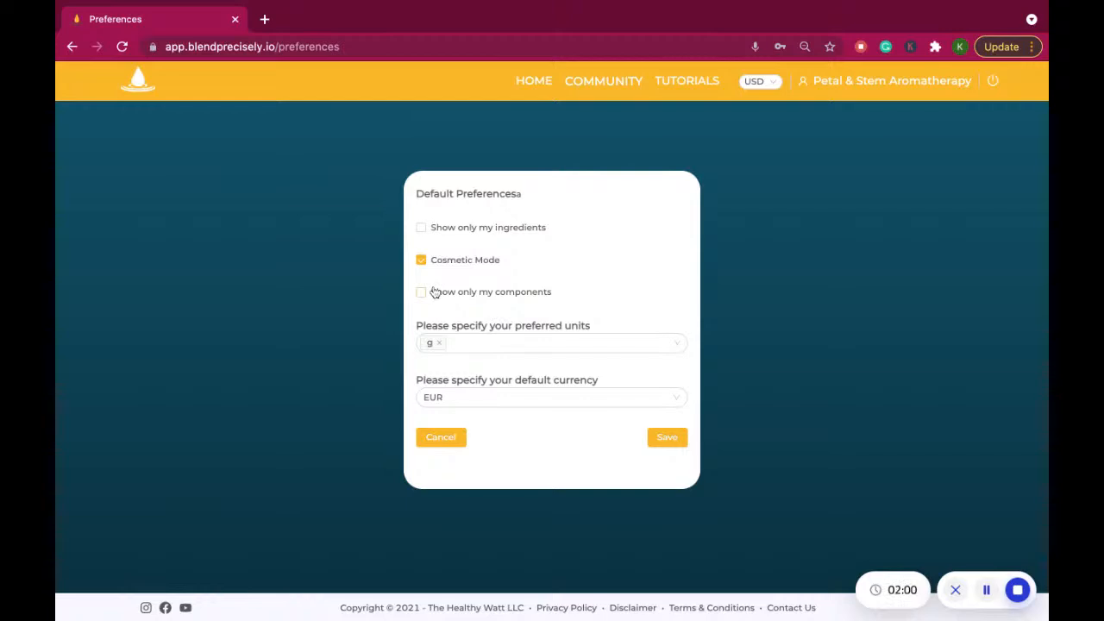
left_click(439, 344)
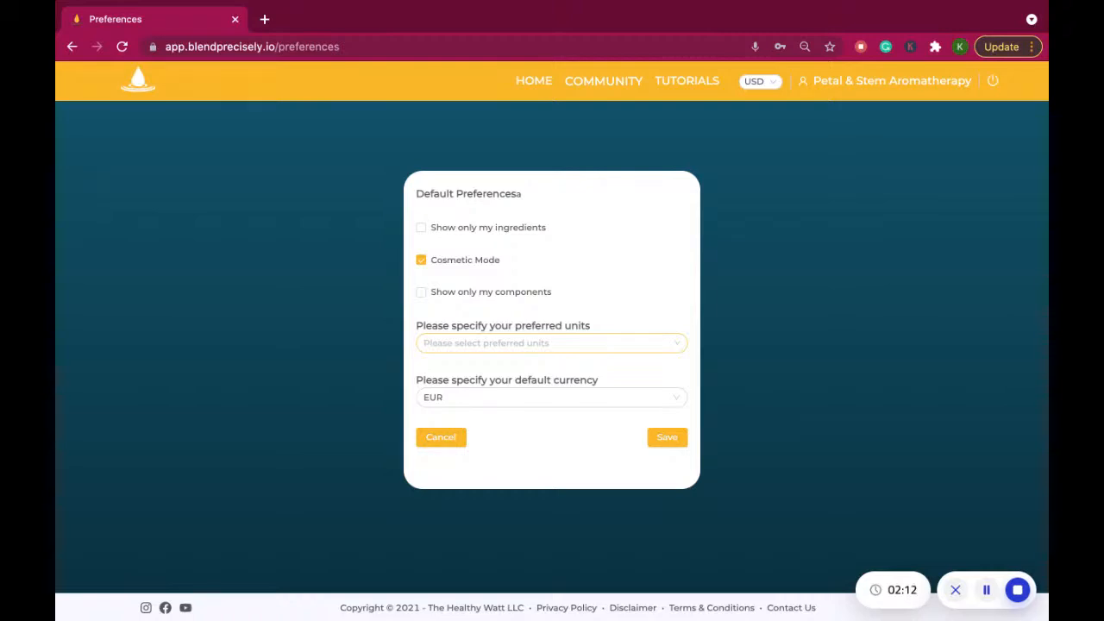
left_click(556, 342)
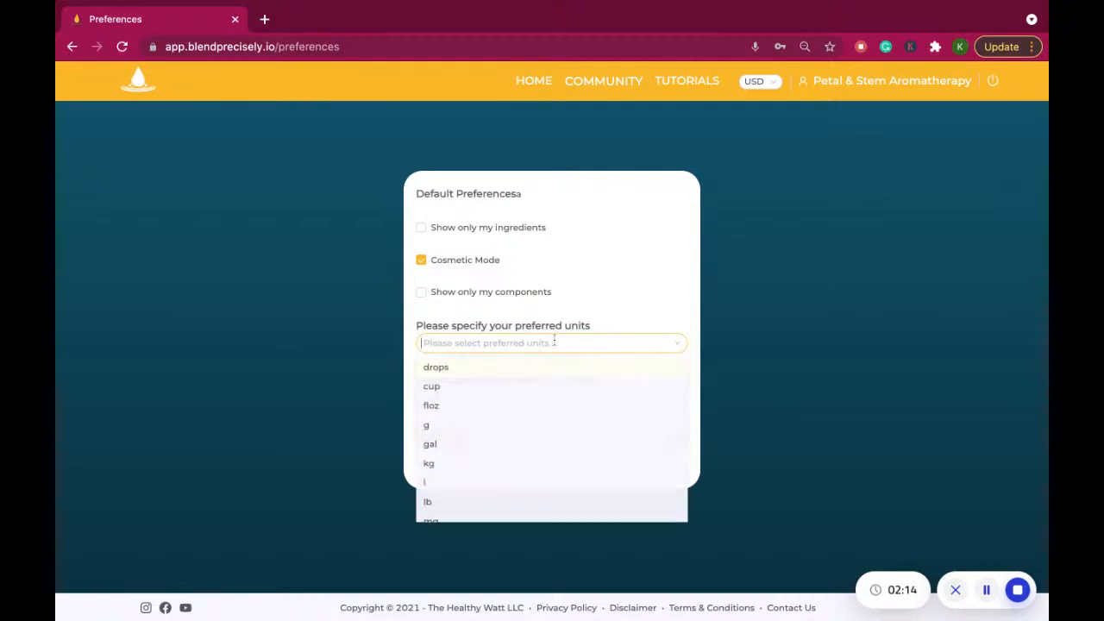
left_click(438, 426)
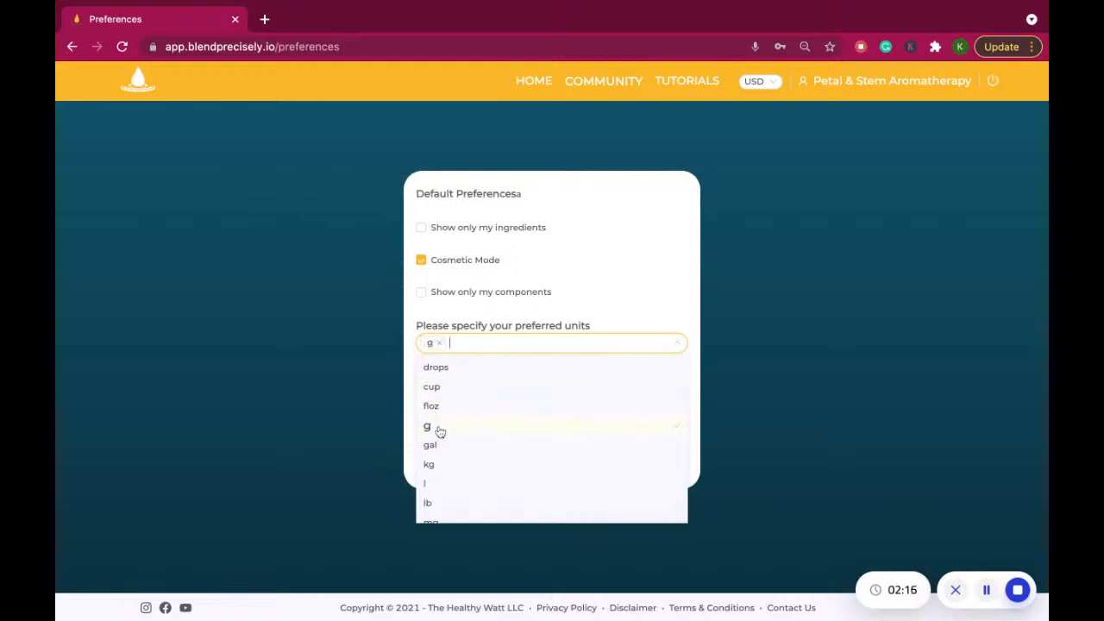
scroll(435, 462, "down", 3)
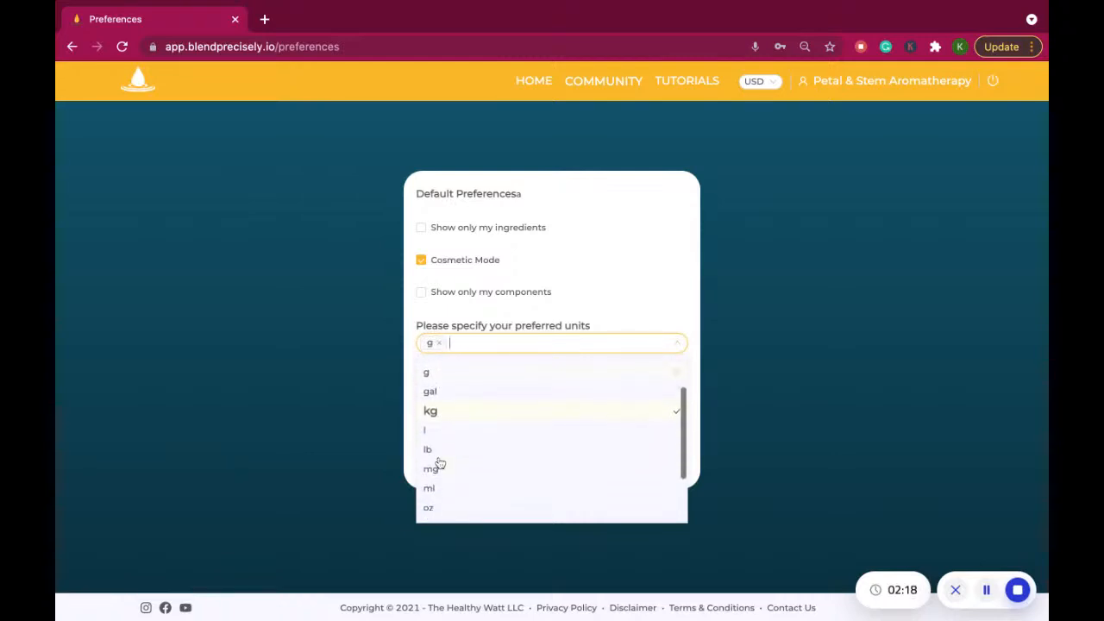
left_click(438, 457)
left_click(615, 306)
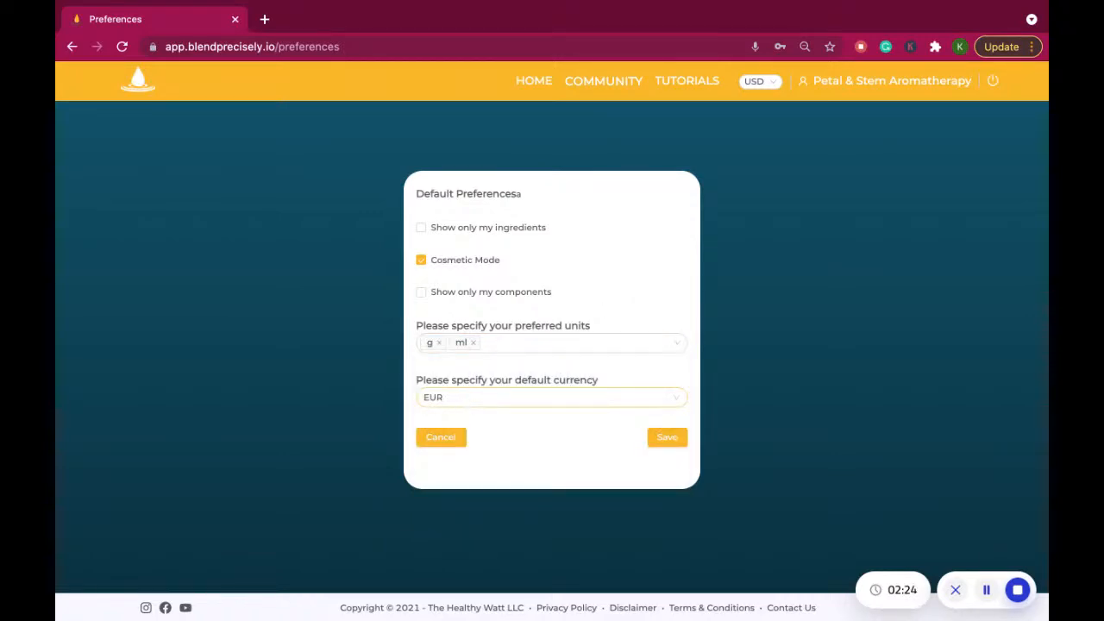
Set the default currency to USD, enable Show only my ingredients, and save the preferences.
left_click(466, 397)
scroll(463, 519, "down", 2)
scroll(464, 520, "up", 1)
scroll(465, 520, "up", 1)
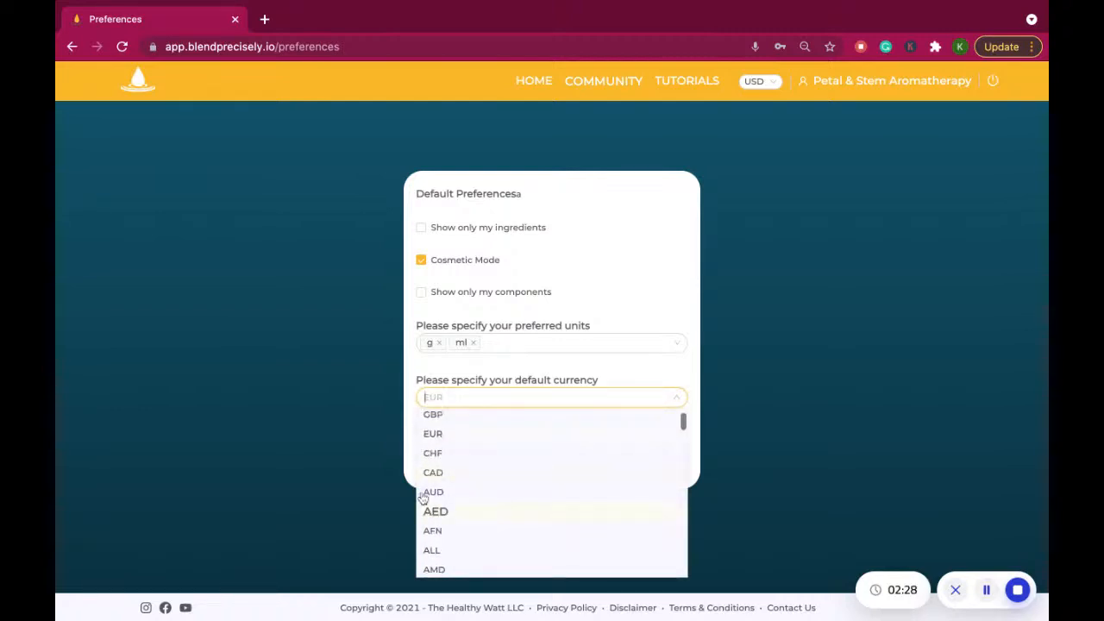
scroll(437, 458, "up", 1)
left_click(443, 423)
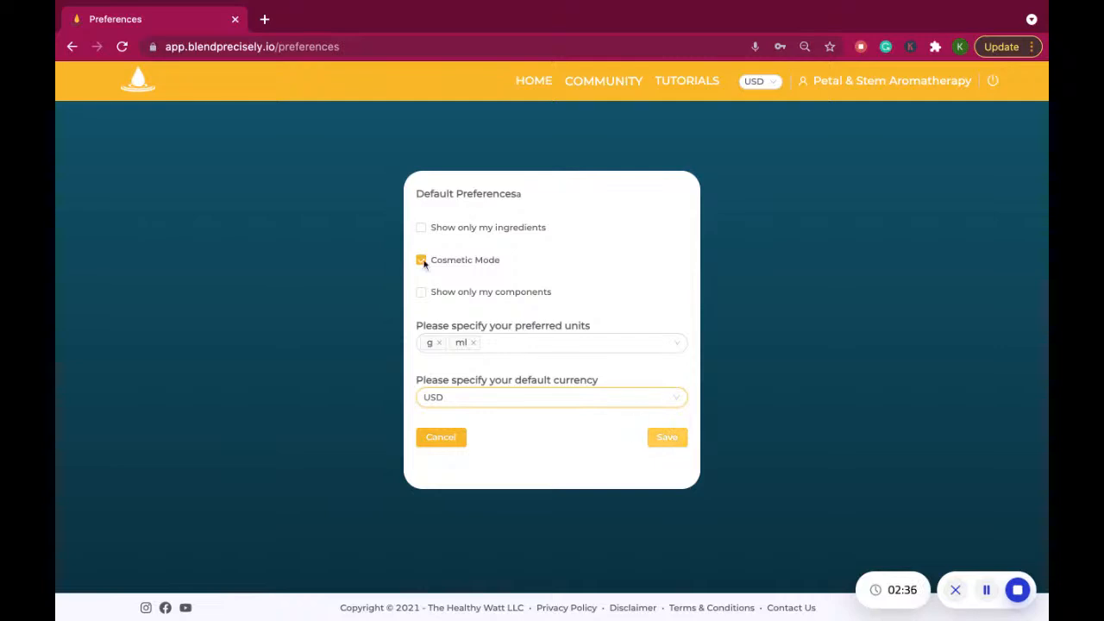
left_click(426, 230)
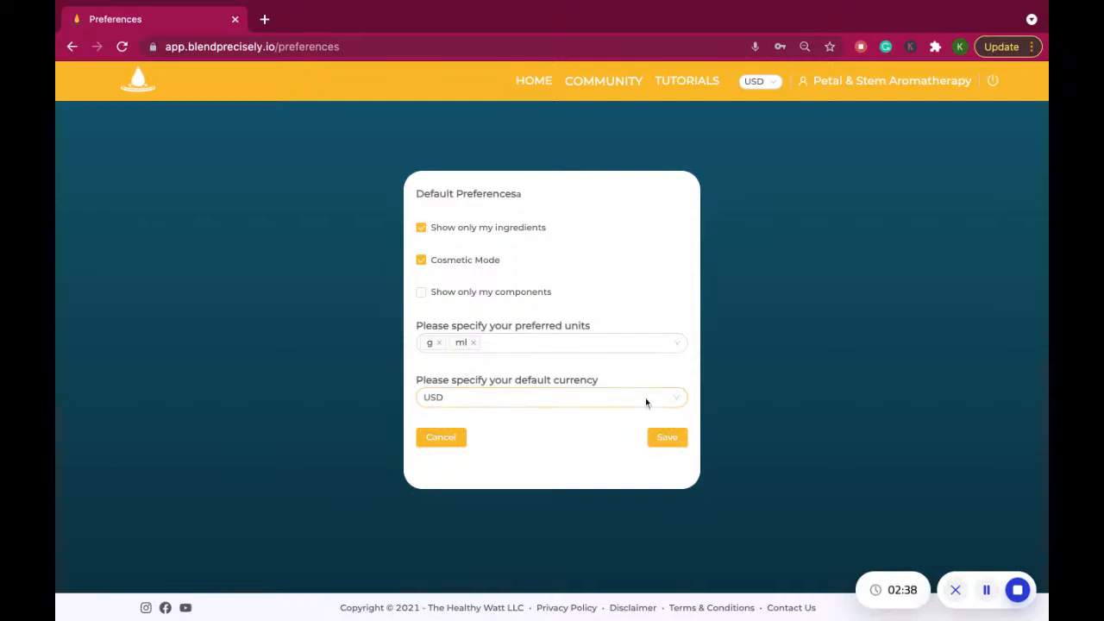
left_click(667, 440)
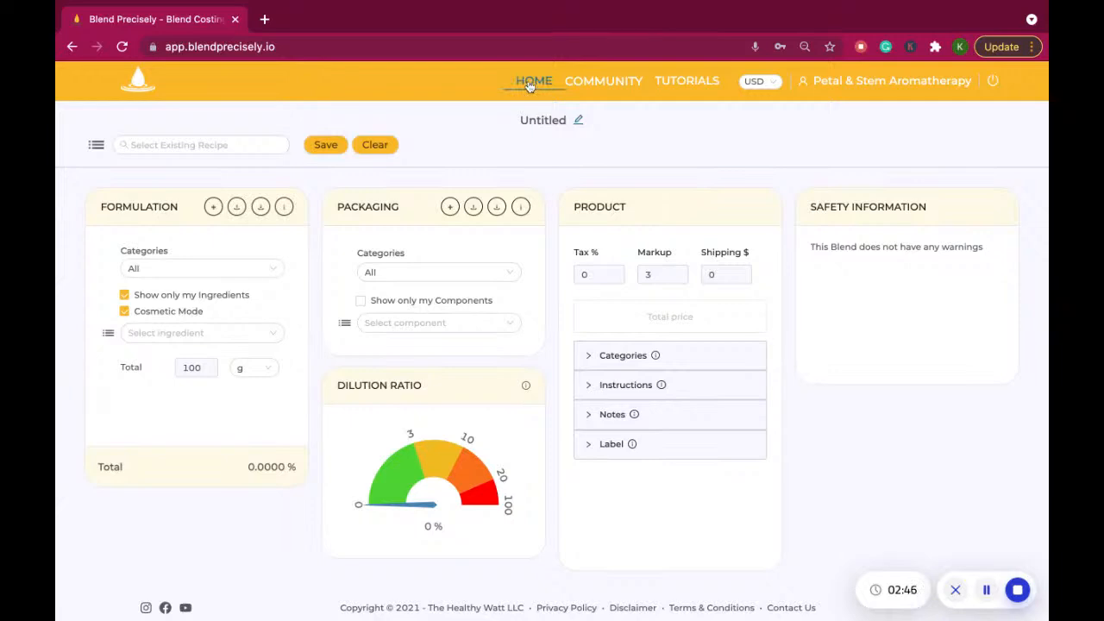
Open the tutorials site and sign in to the academy account.
mouse_move(617, 92)
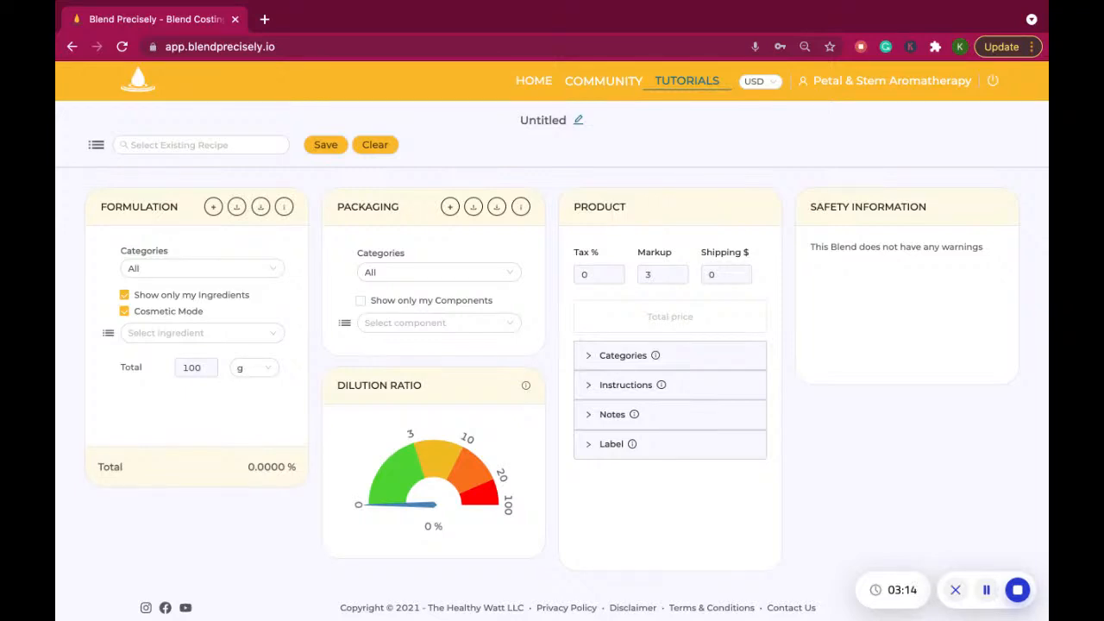
left_click(686, 81)
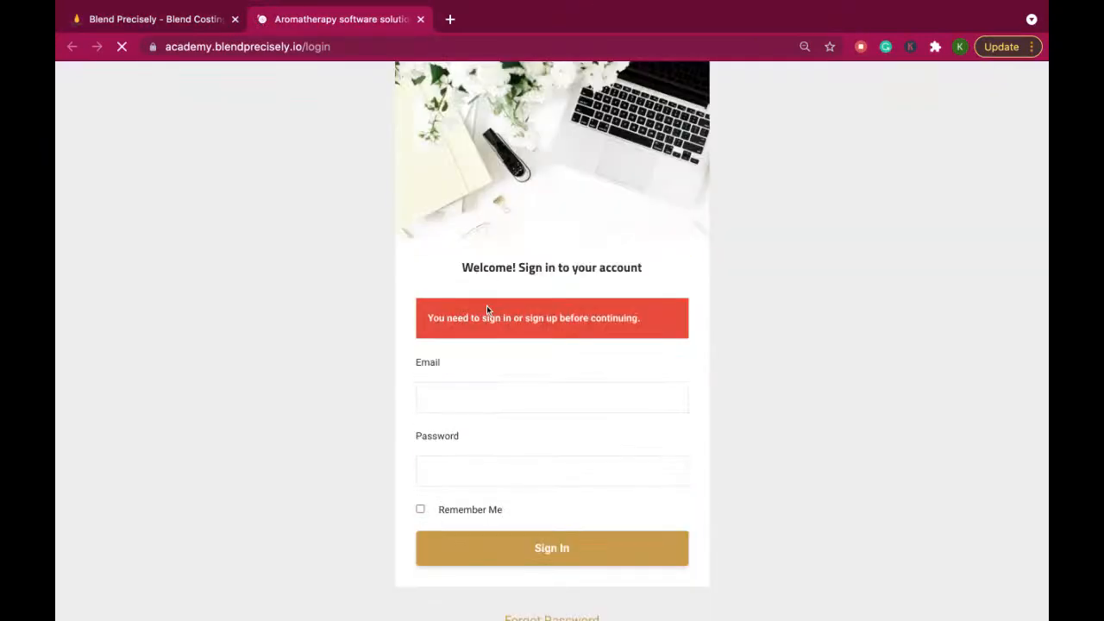
left_click(559, 560)
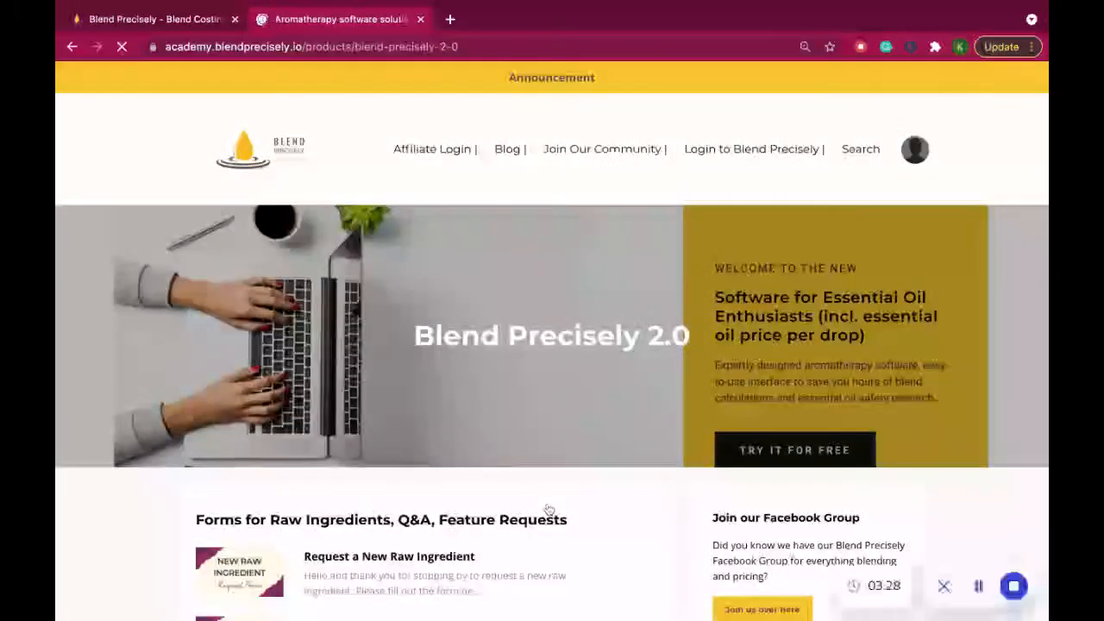
Examine the request forms, numbered tutorials and live recordings offered on the Blend Precisely 2.0 academy page.
scroll(548, 510, "down", 5)
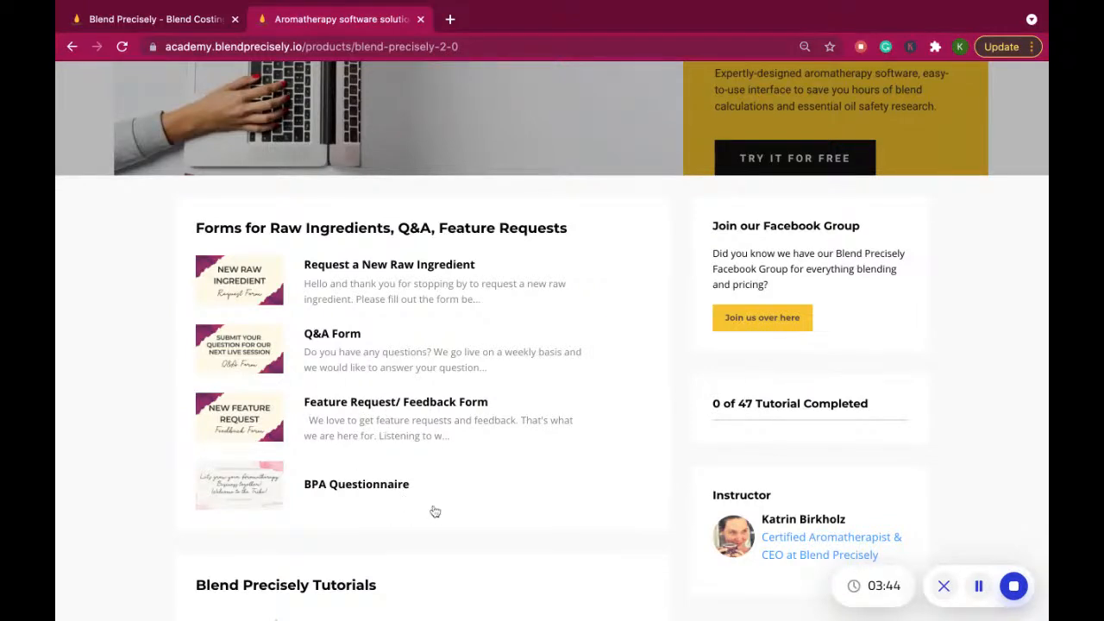
scroll(436, 512, "down", 5)
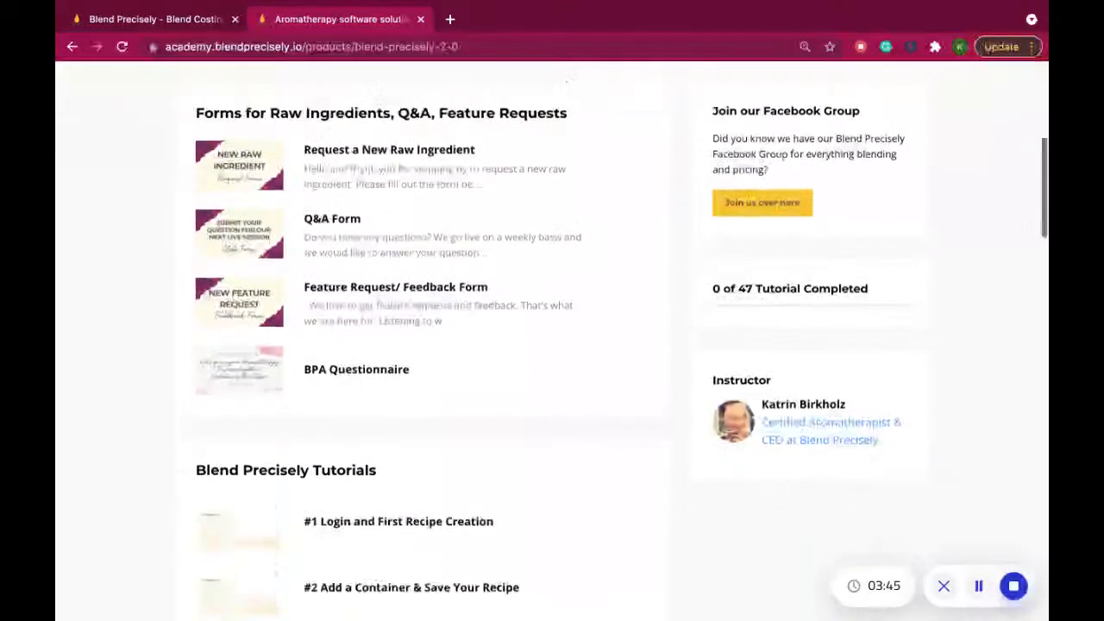
scroll(435, 352, "down", 1)
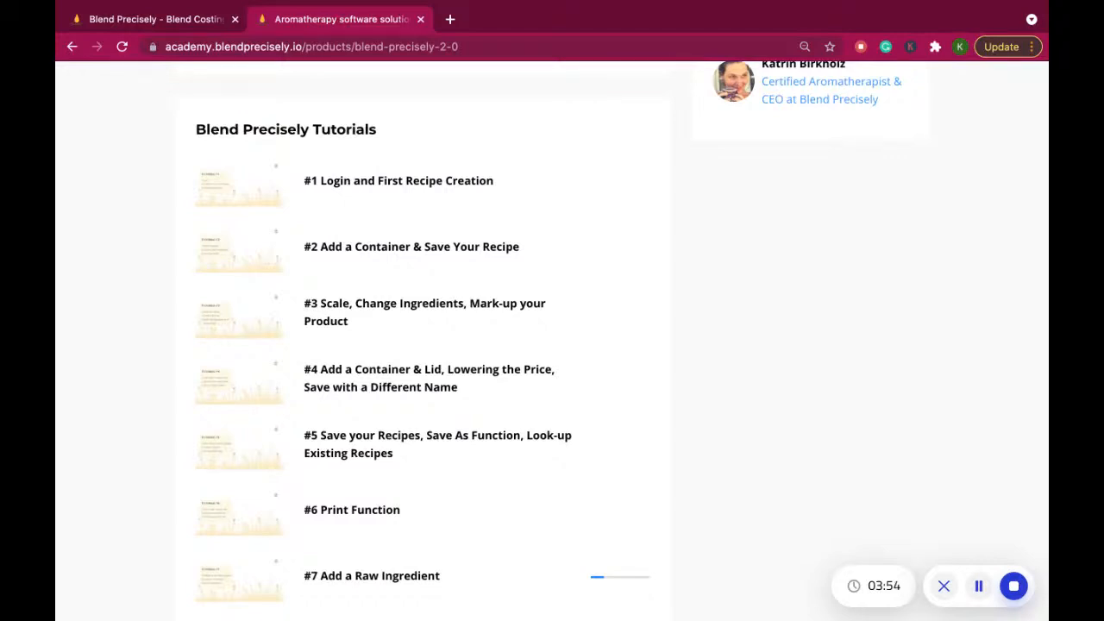
scroll(552, 345, "down", 1)
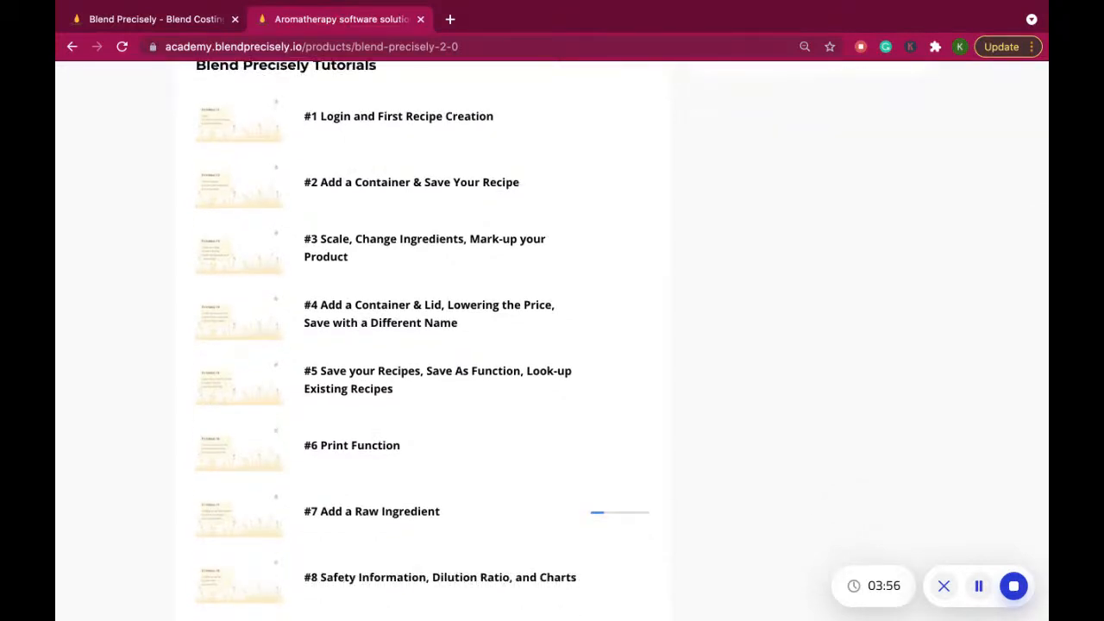
scroll(552, 345, "down", 5)
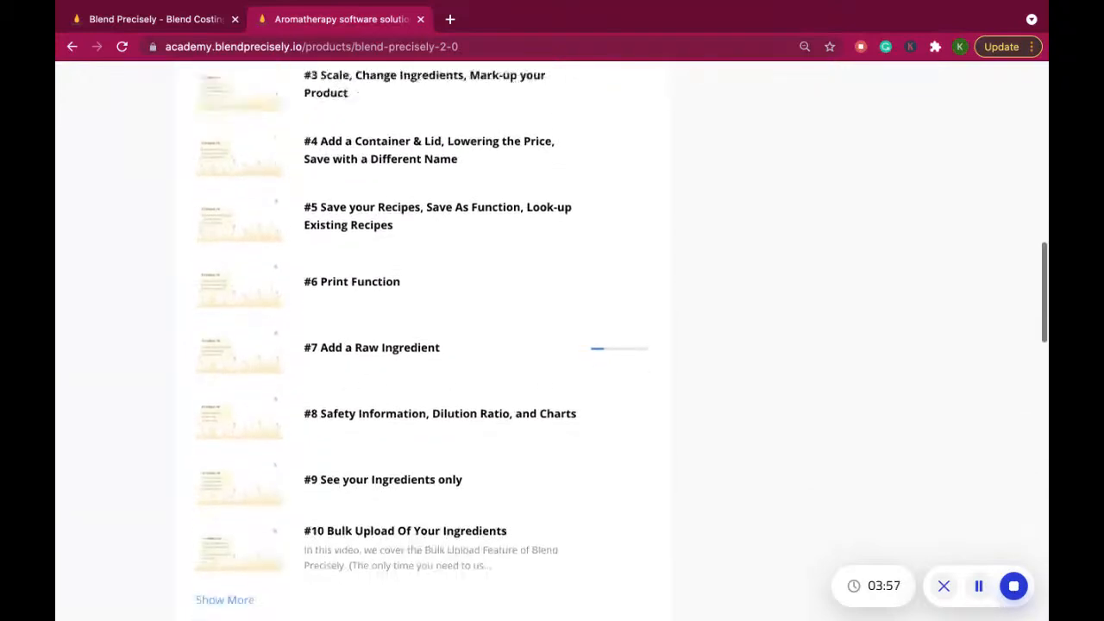
scroll(552, 345, "down", 2)
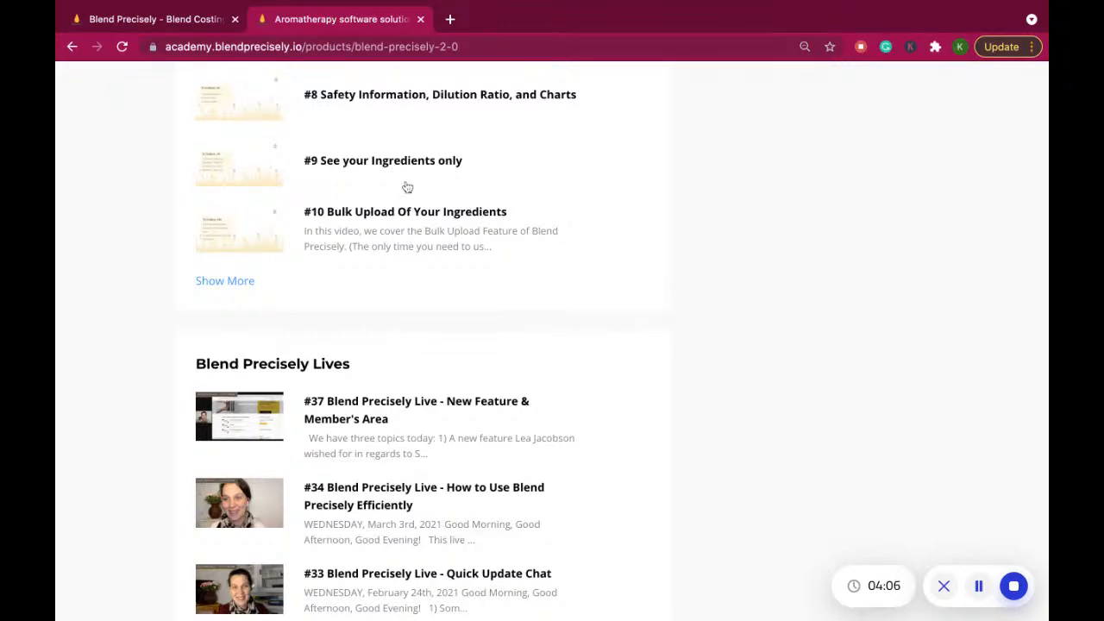
scroll(403, 258, "down", 10)
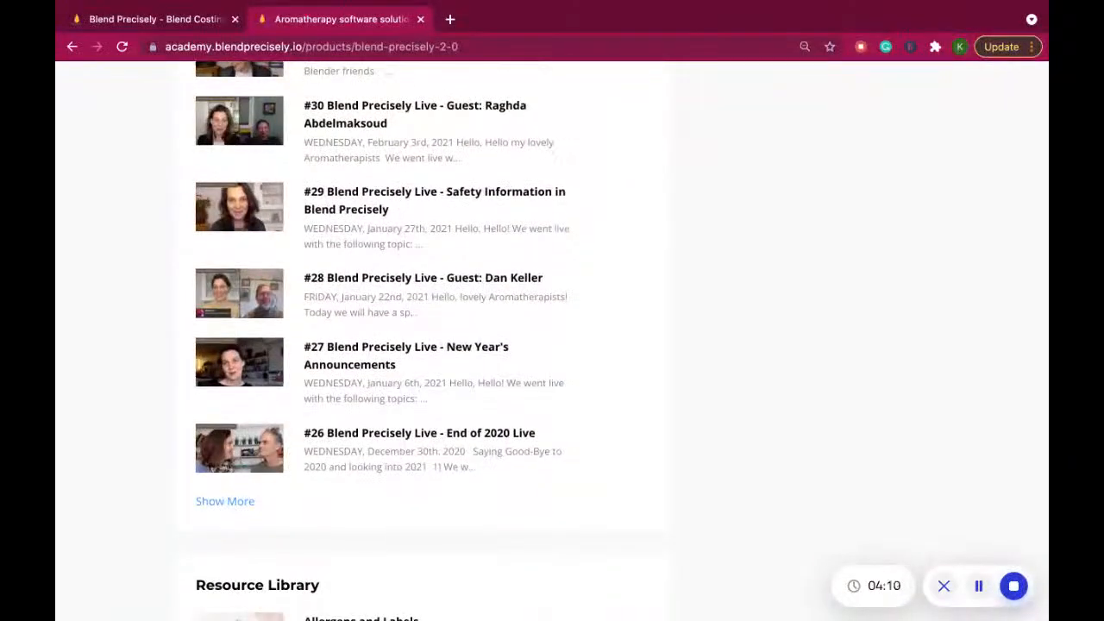
scroll(398, 220, "up", 20)
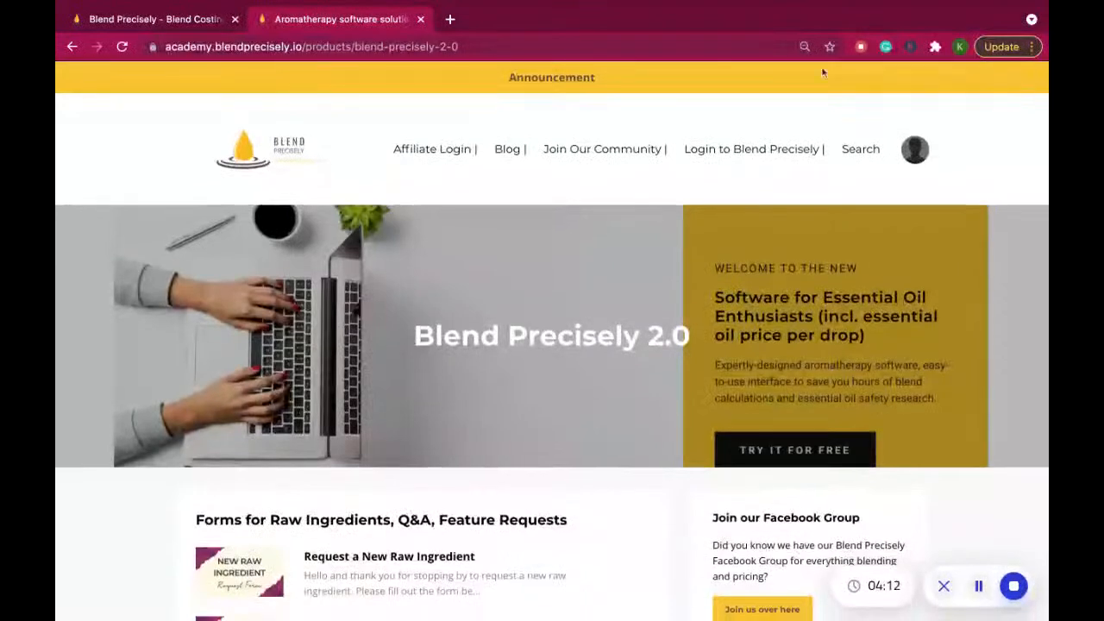
Return to the blending workspace, turn off Cosmetic Mode for the formulation, and look through the selectable ingredients.
left_click(170, 19)
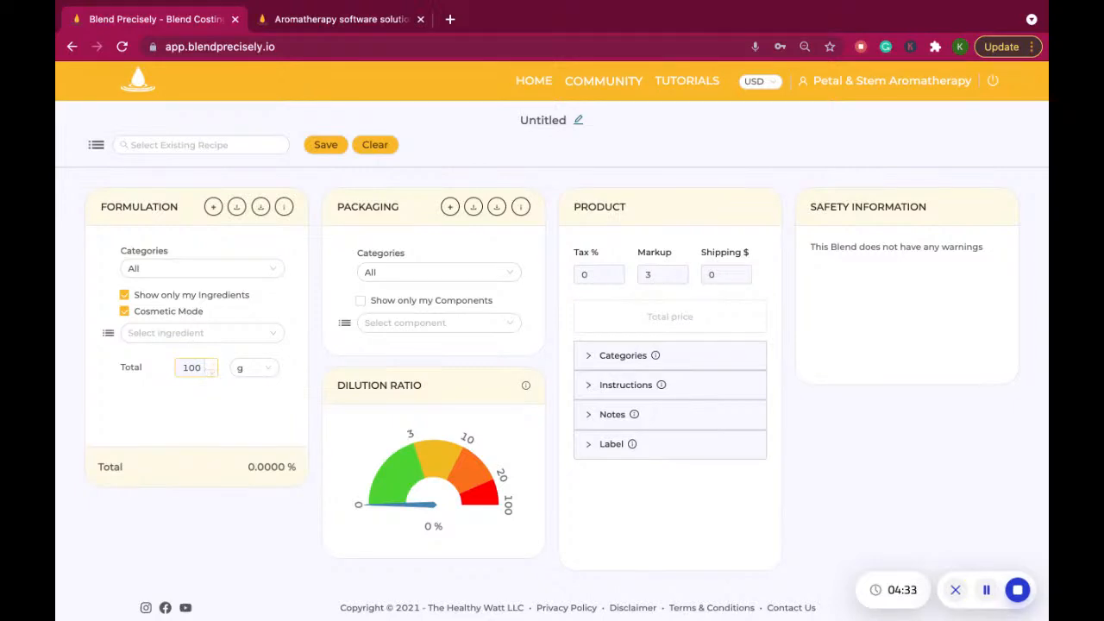
left_click(125, 312)
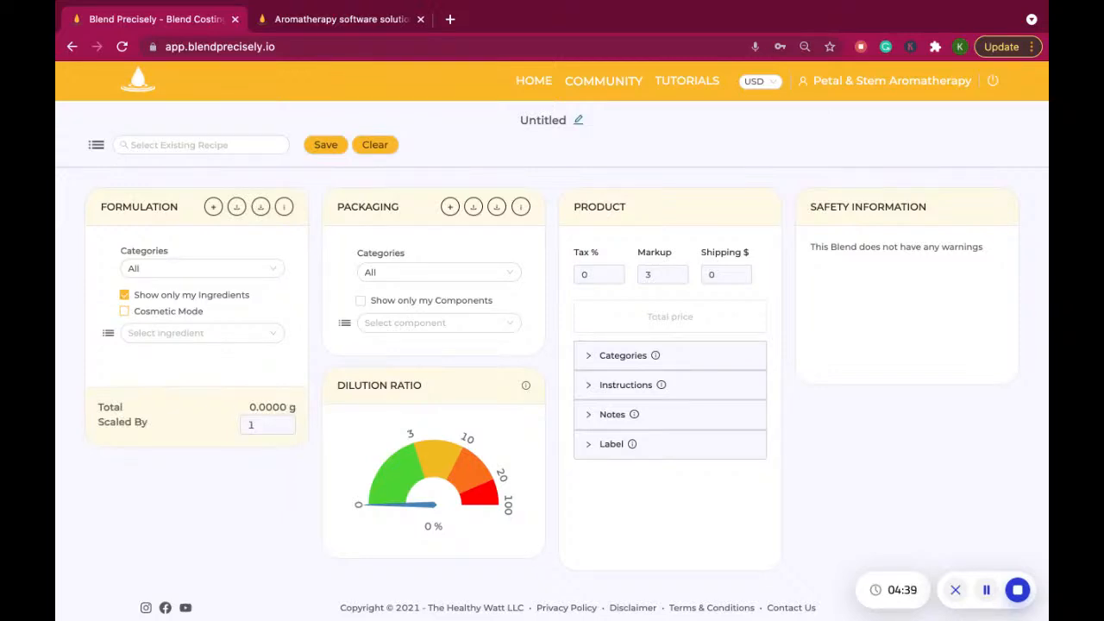
left_click(163, 334)
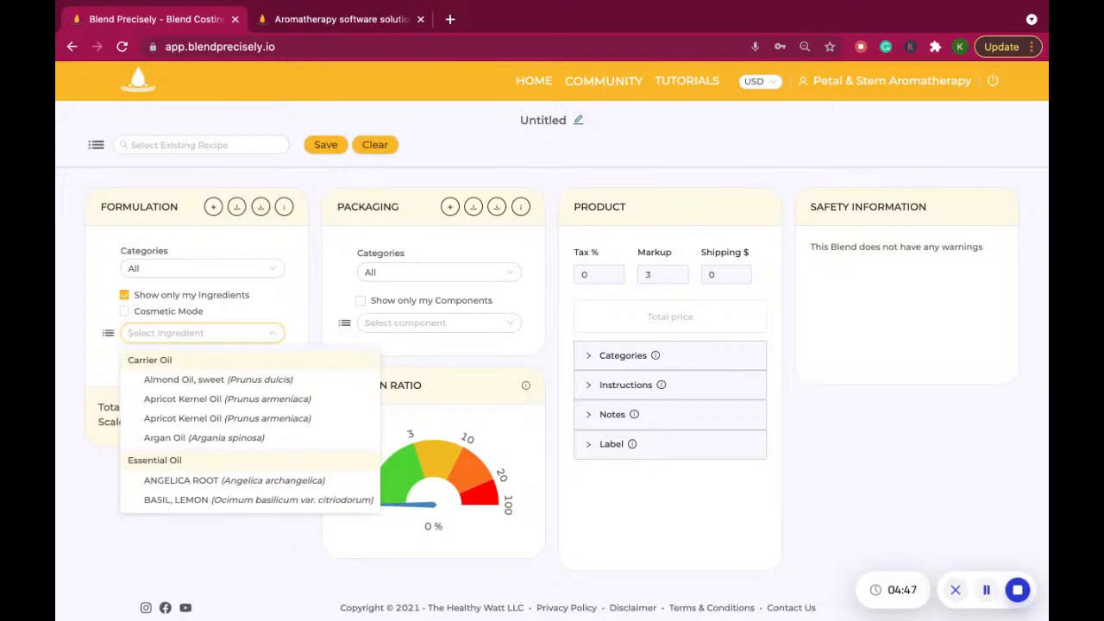
left_click(215, 248)
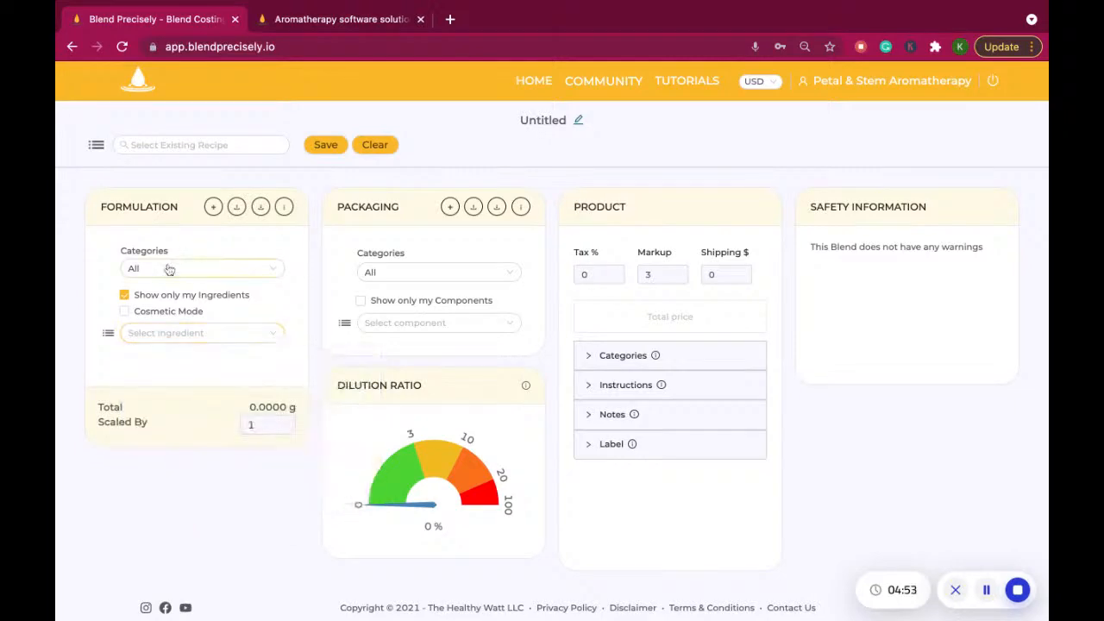
Browse the full ingredient table without the own-ingredients filter, reapply Show only my Ingredients, and close the table.
left_click(125, 297)
left_click(109, 334)
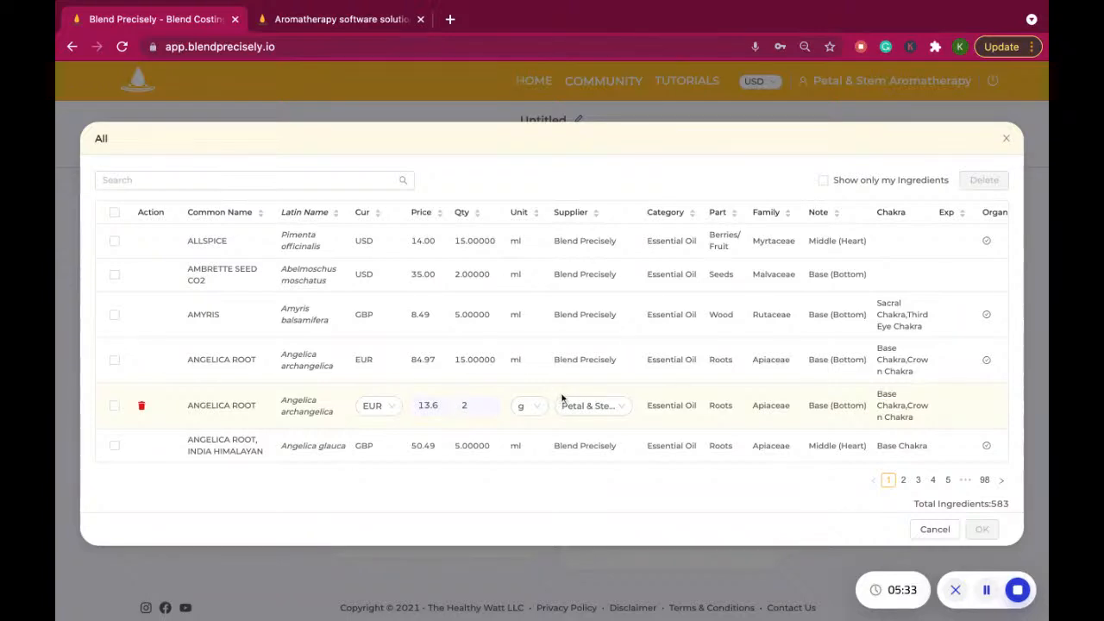
left_click(903, 479)
left_click(931, 482)
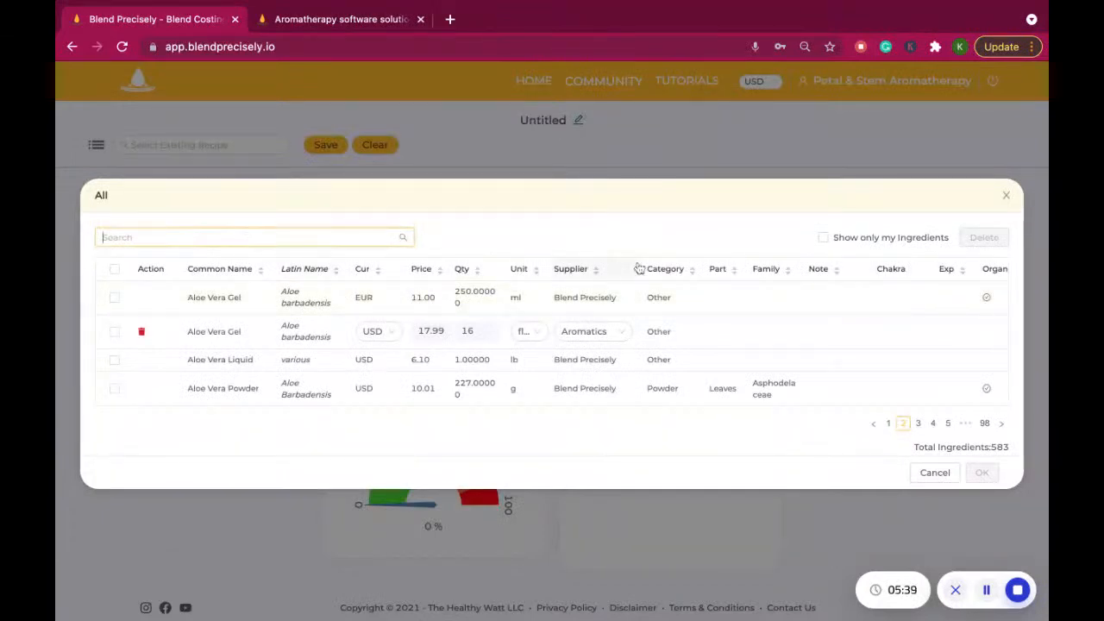
left_click(822, 241)
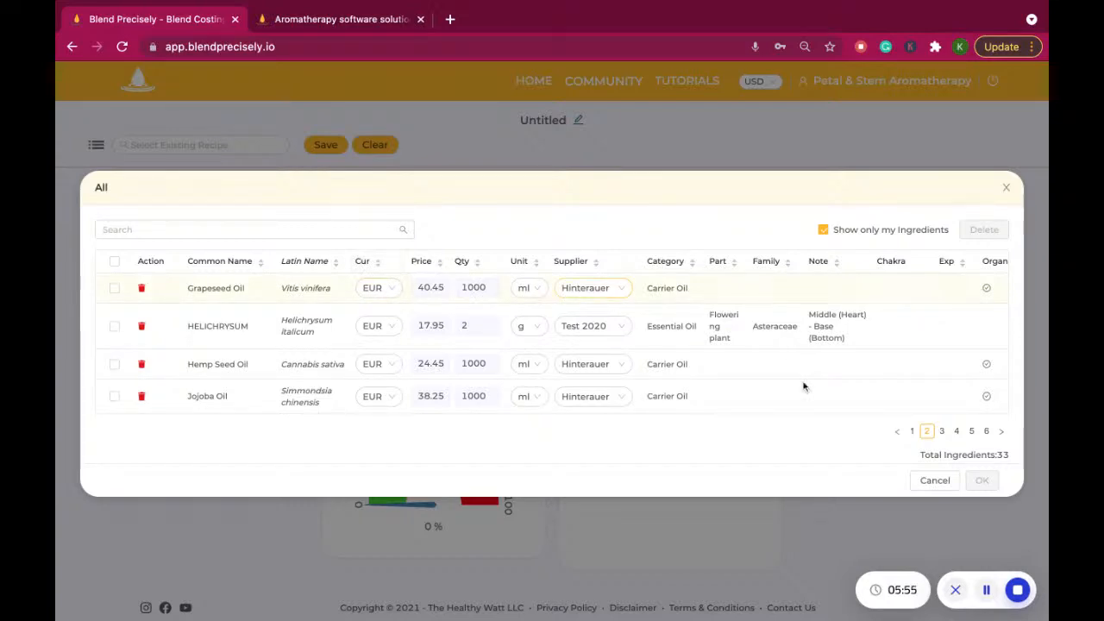
left_click(1005, 190)
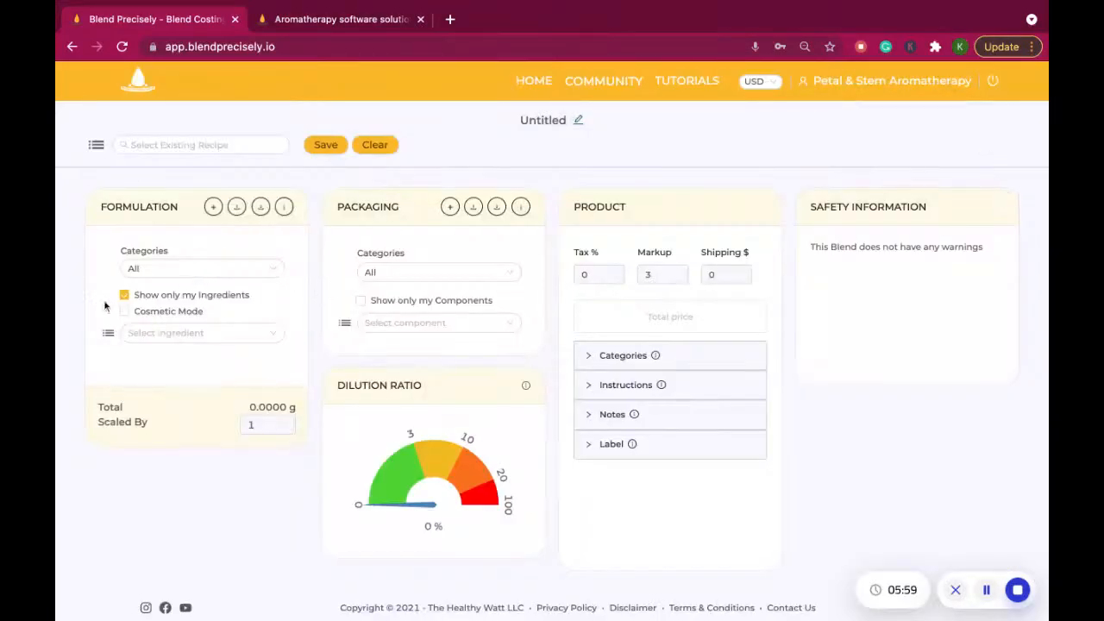
Add Cocoa Butter, refined (Theobroma cacao) to the formulation.
left_click(153, 340)
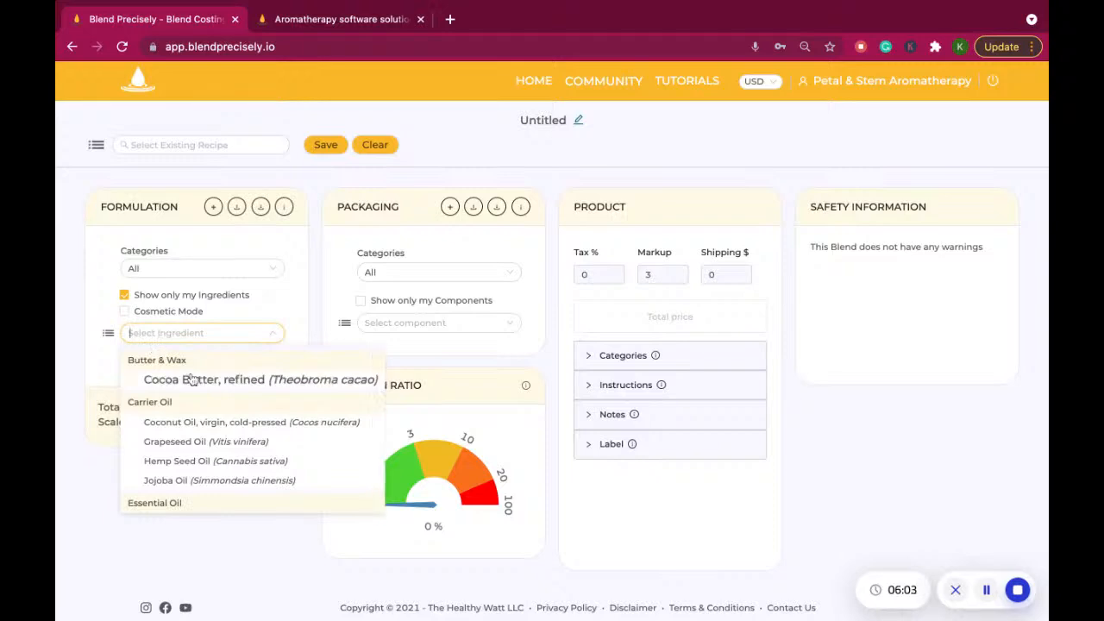
left_click(192, 381)
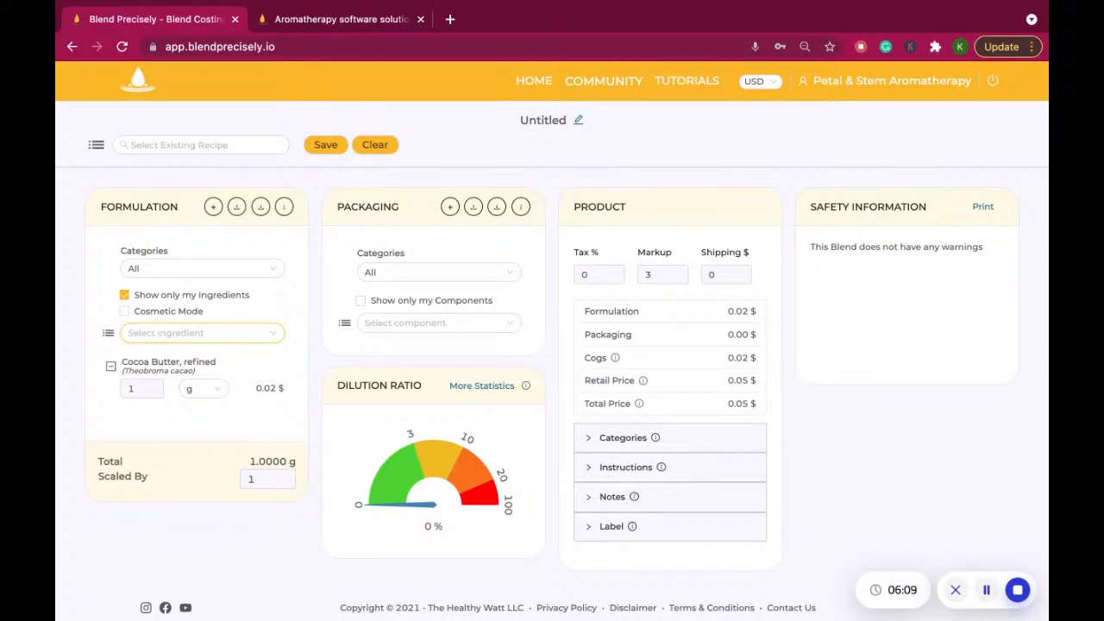
Add Hemp Seed Oil (Cannabis sativa) and EUCALYPTUS, RADIATA (Eucalyptus radiata) to the formulation.
left_click(198, 332)
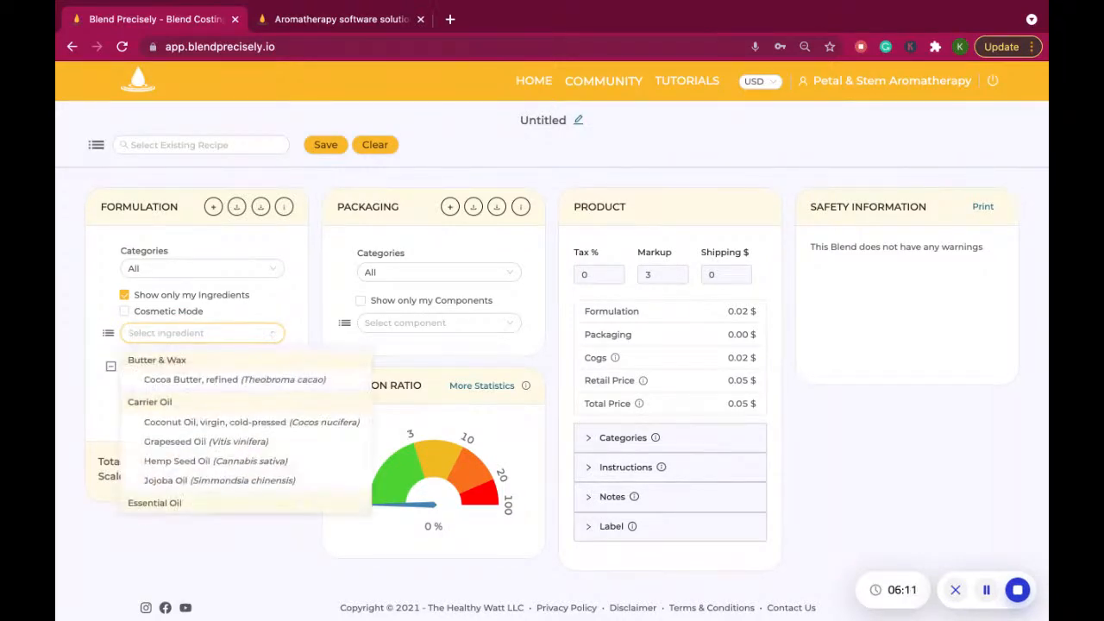
left_click(187, 461)
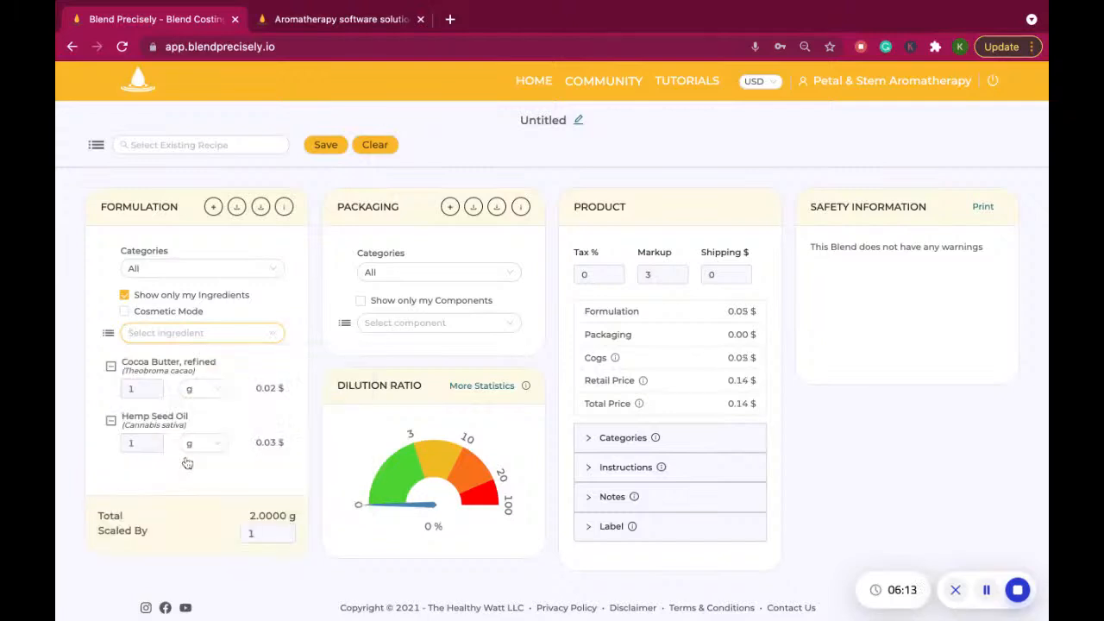
left_click(172, 336)
scroll(172, 429, "down", 2)
scroll(173, 428, "up", 1)
scroll(173, 429, "down", 1)
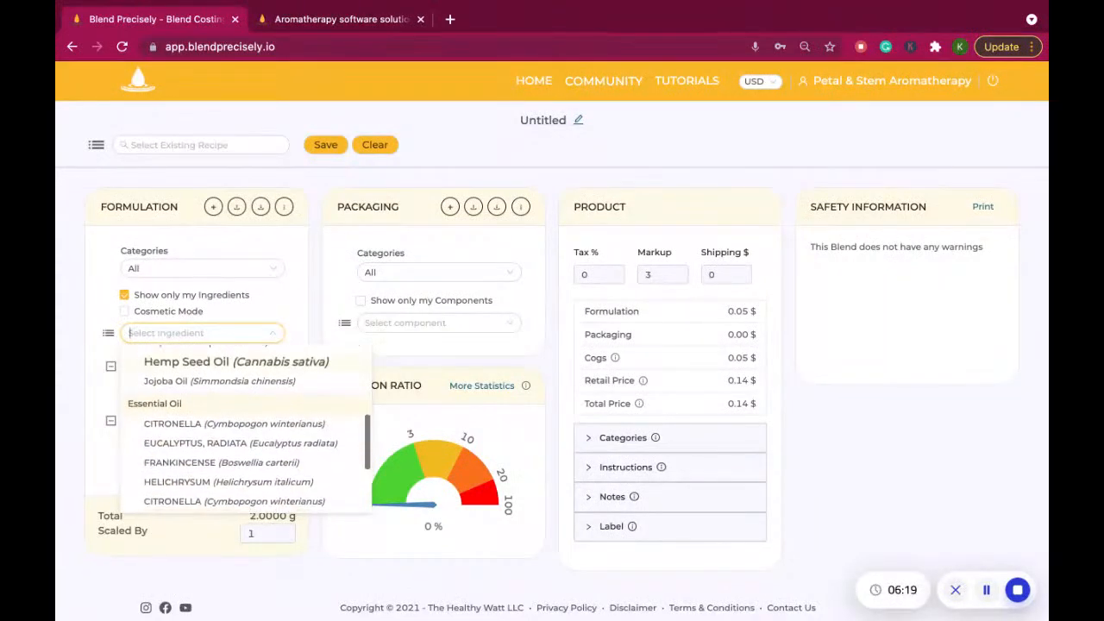
left_click(173, 443)
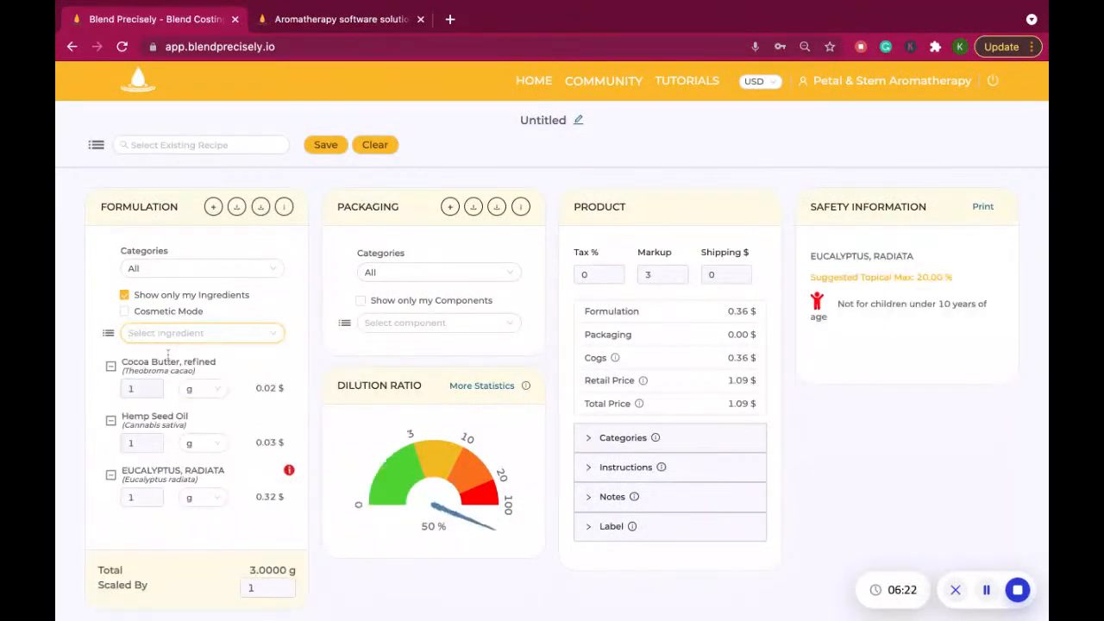
Restrict the formulation's ingredient category to Essential Oil and add HELICHRYSUM (Helichrysum italicum).
left_click(189, 269)
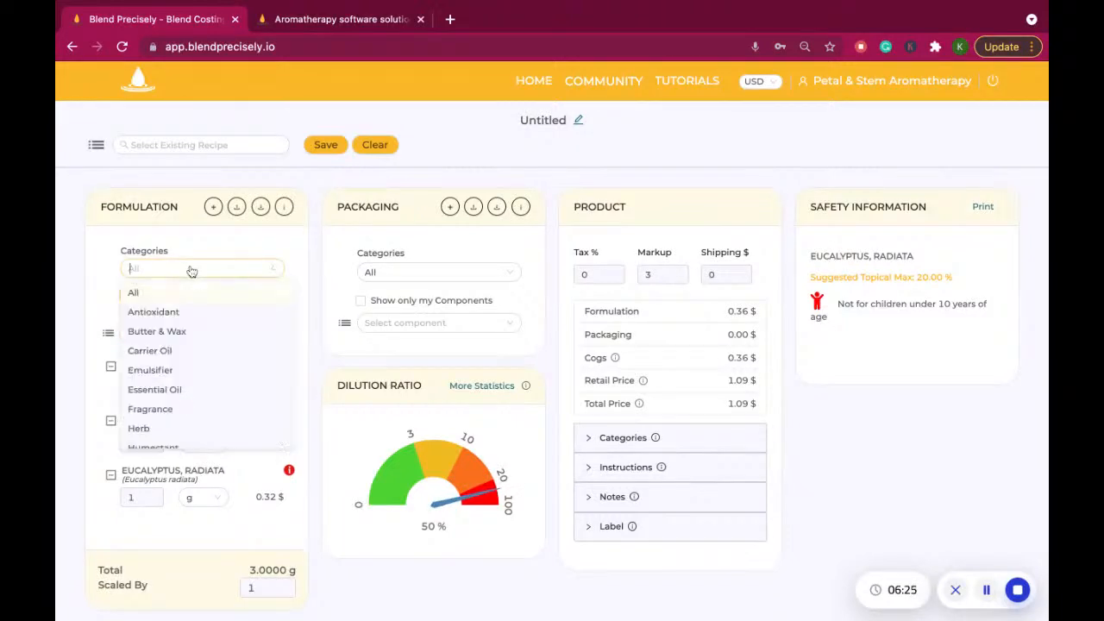
left_click(162, 389)
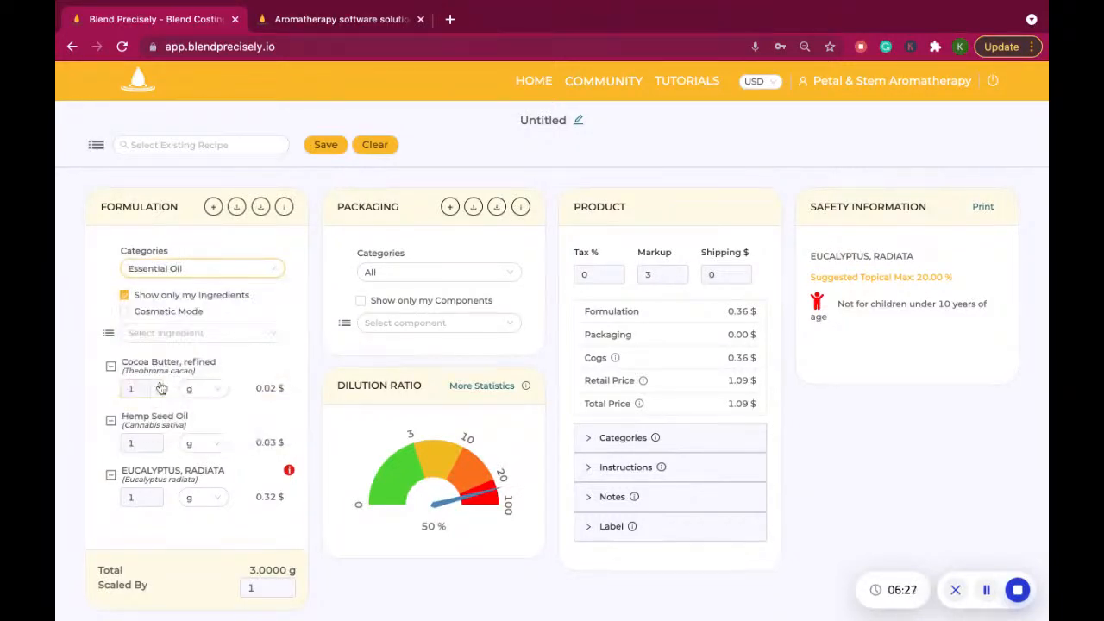
left_click(162, 335)
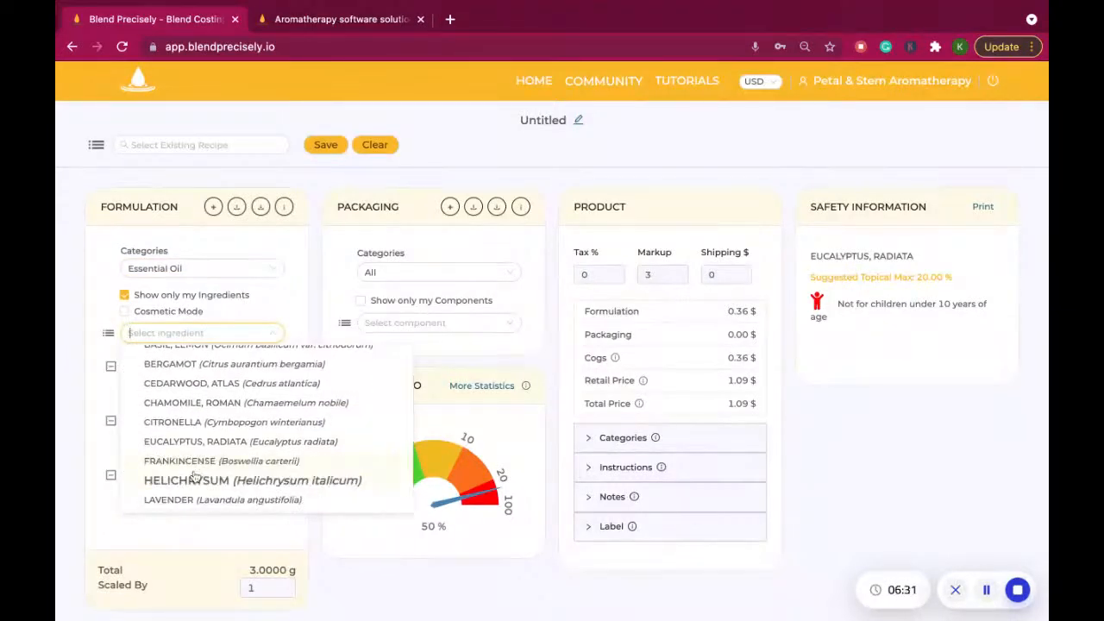
left_click(196, 478)
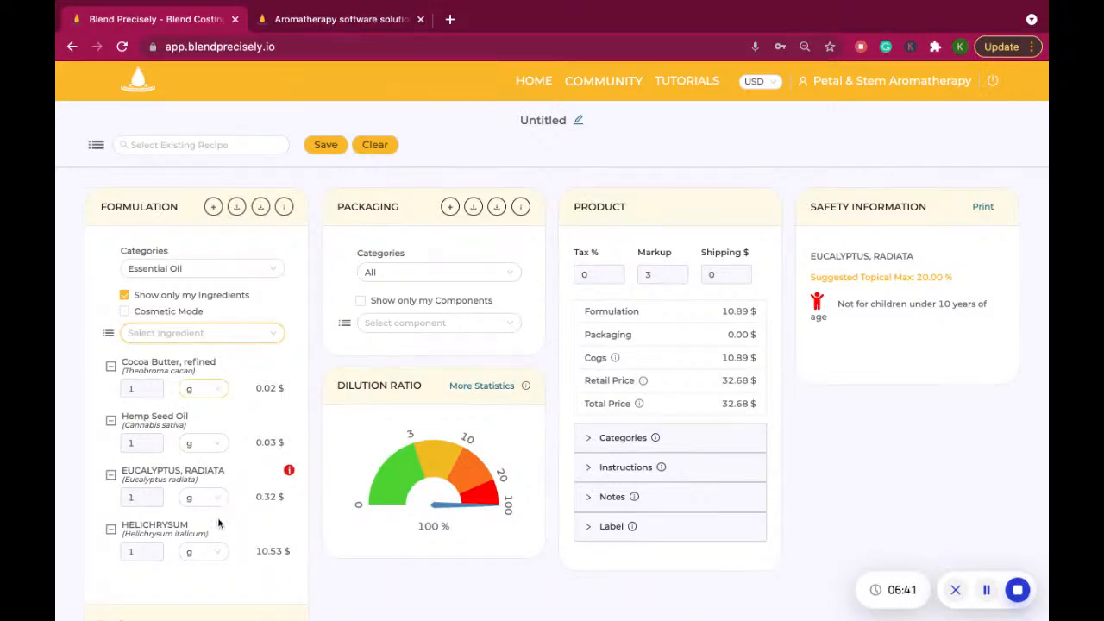
Set the formulation amounts to 20 g of refined Cocoa Butter and 70 g of Hemp Seed Oil.
left_click(207, 388)
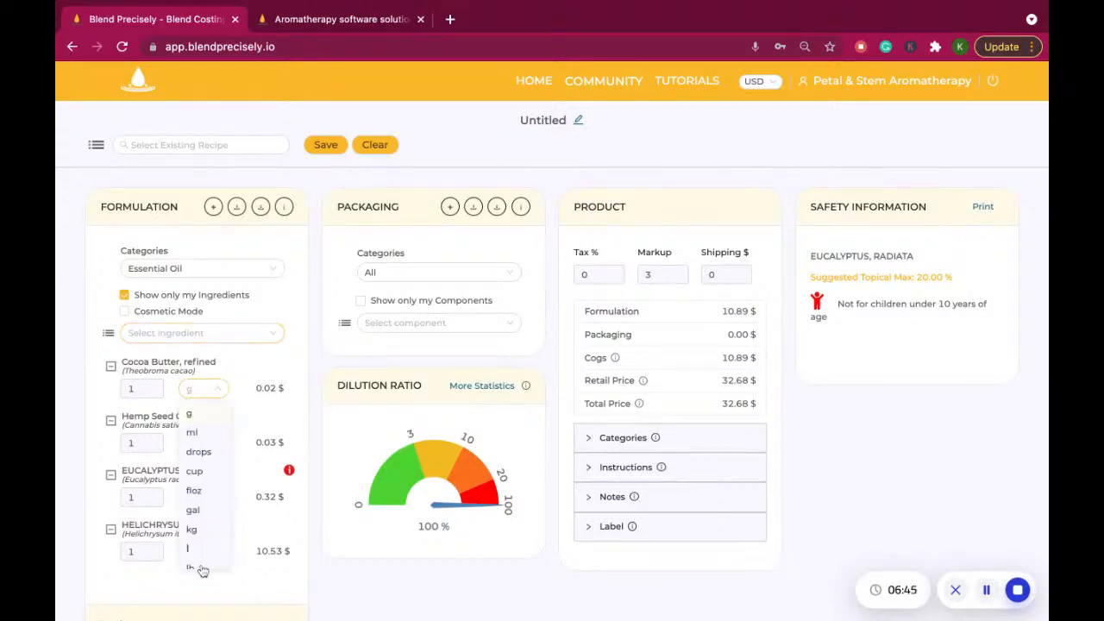
scroll(197, 534, "down", 1)
left_click(150, 383)
key("BackSpace")
type("20")
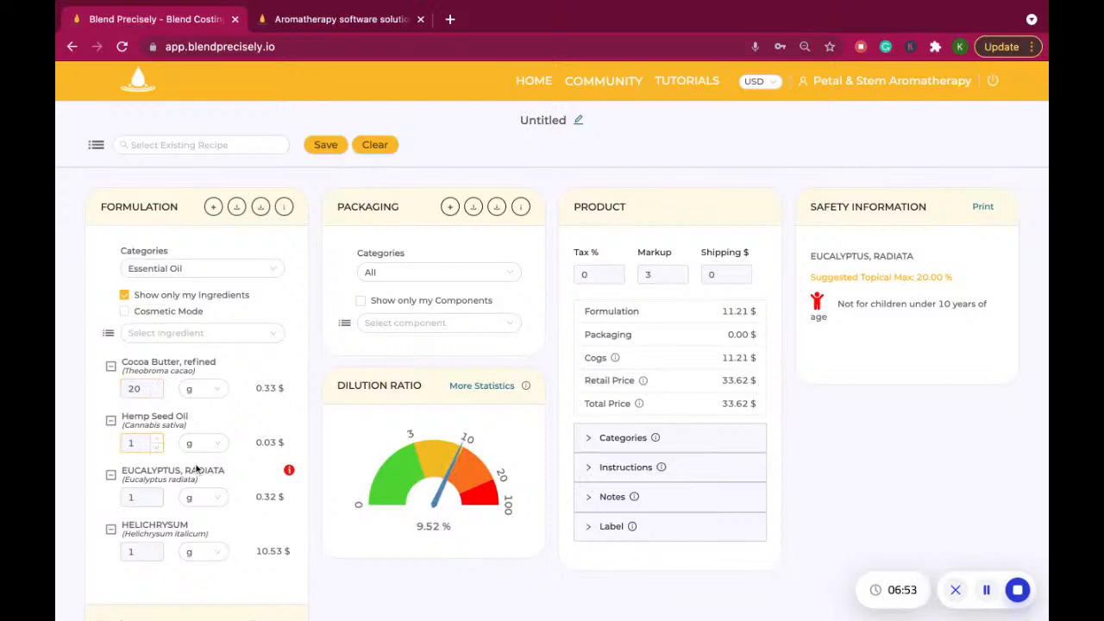
key("BackSpace")
type("70")
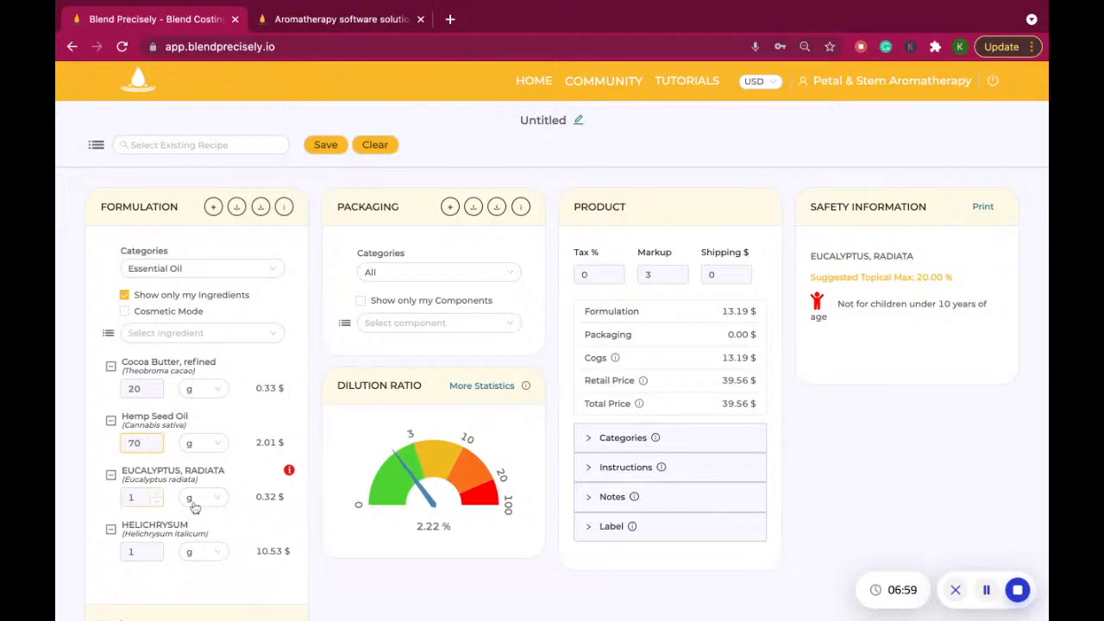
Set the essential oil amounts to 0.3 g of Eucalyptus Radiata and 0.1 g of Helichrysum.
left_click(140, 499)
key("BackSpace")
type("3")
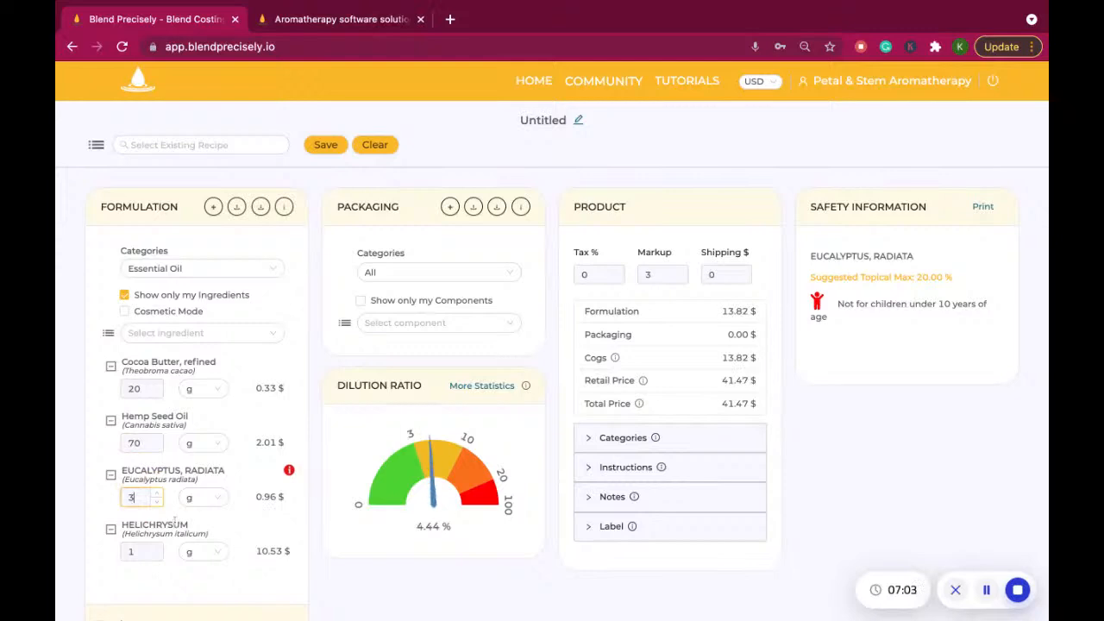
key("BackSpace")
type("0.3")
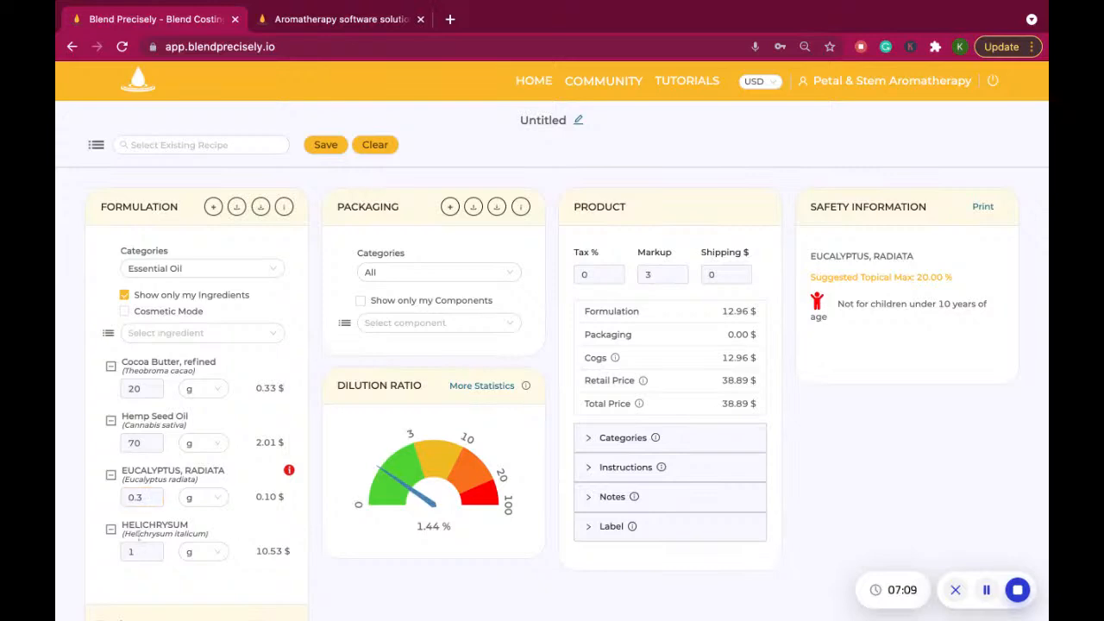
key("BackSpace")
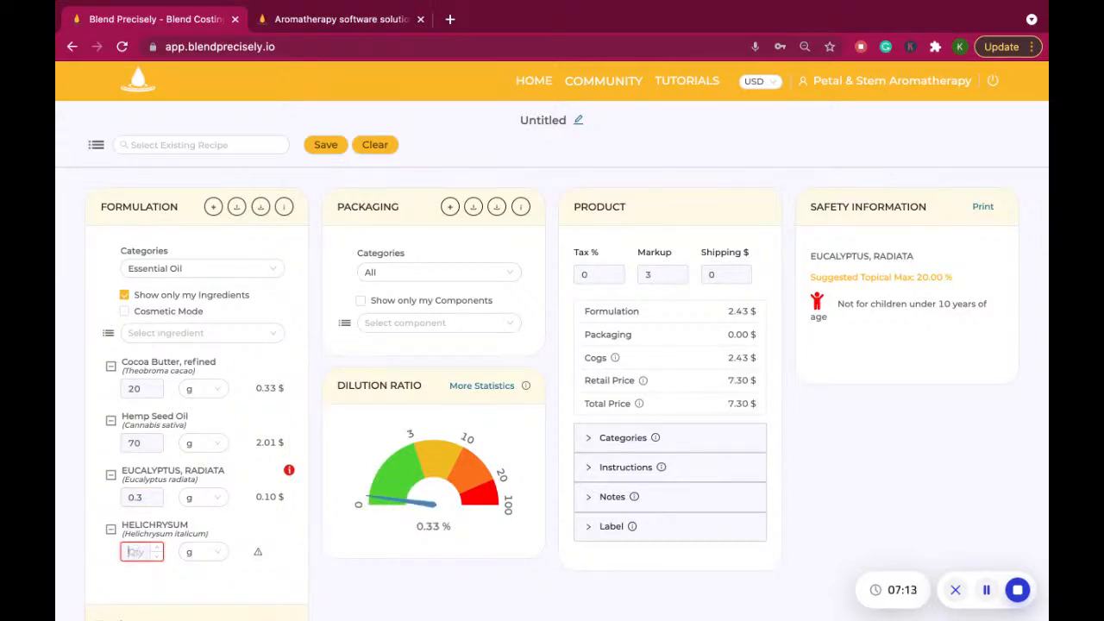
type("0.1")
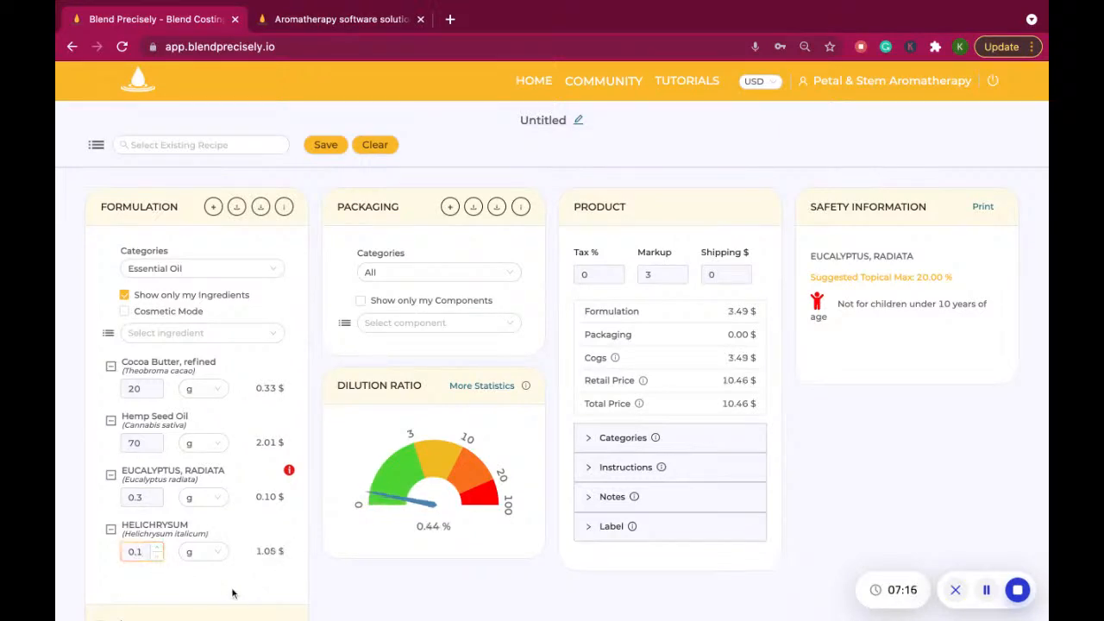
left_click(240, 593)
Check the Eucalyptus Radiata safety alert and raise the Helichrysum amount to 0.7 g.
mouse_move(290, 473)
left_click(140, 497)
key("BackSpace")
type("7")
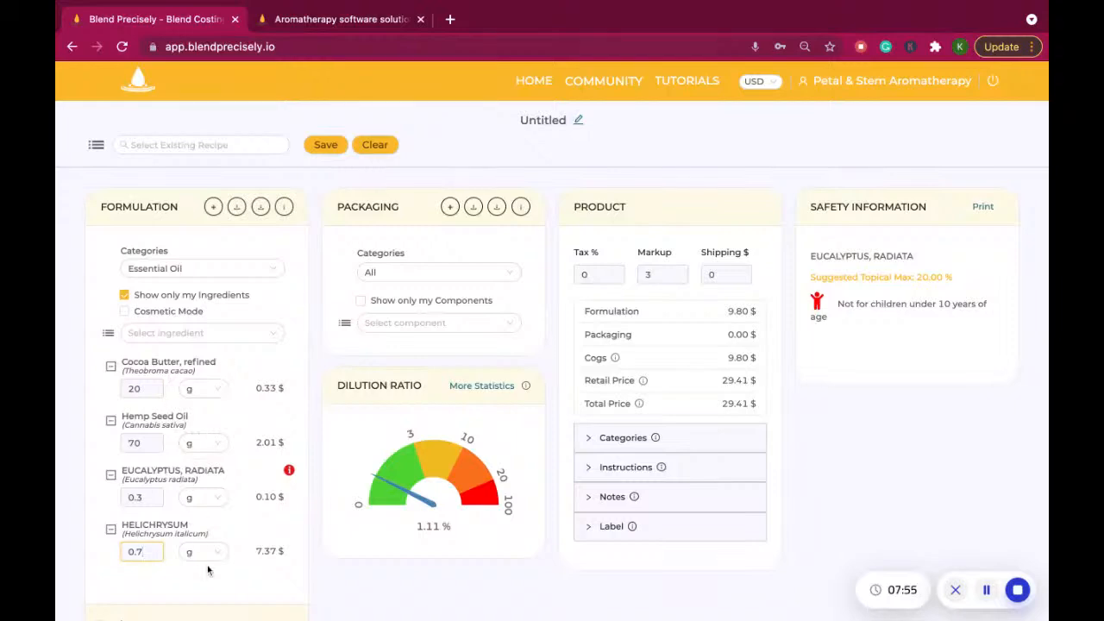
Limit the packaging choices to own components and add one PET Scrub Container (1pce).
left_click(435, 325)
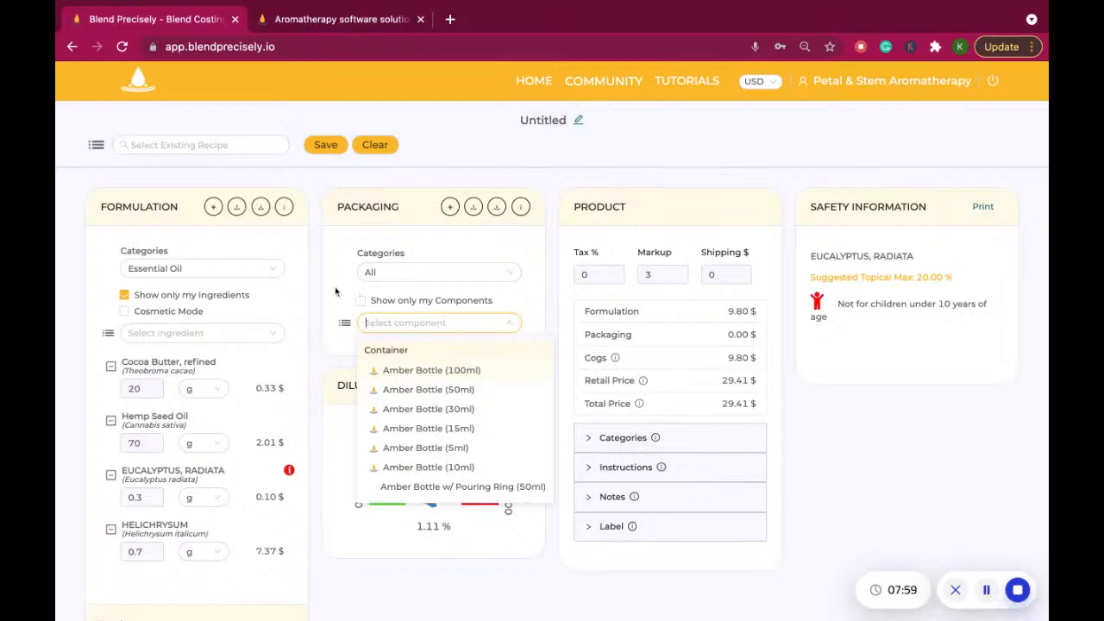
left_click(336, 291)
left_click(362, 302)
left_click(417, 324)
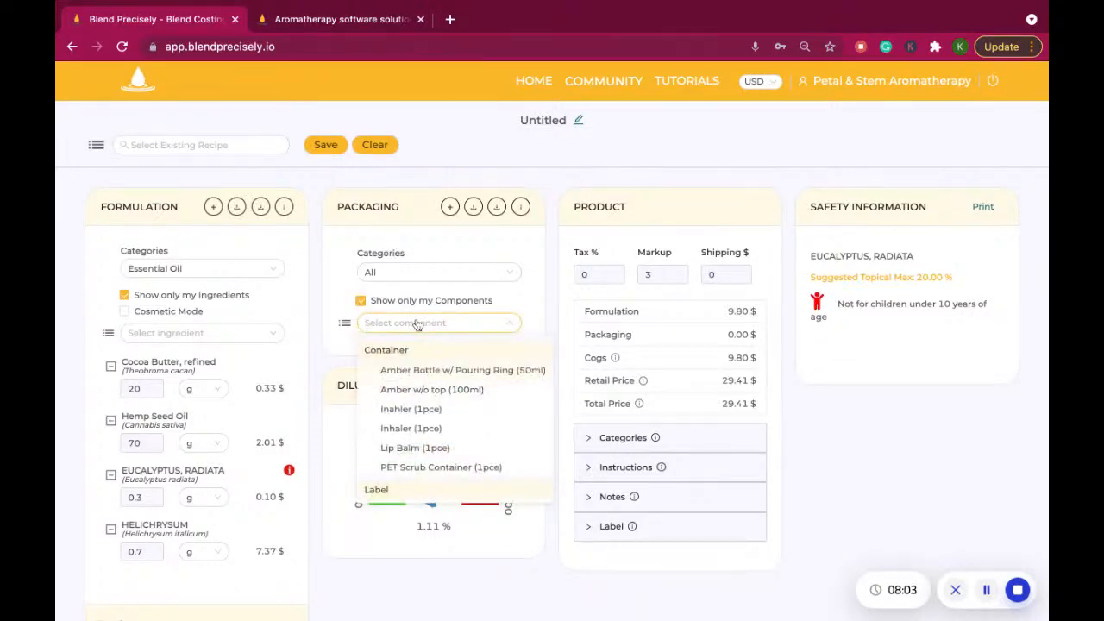
scroll(423, 462, "down", 3)
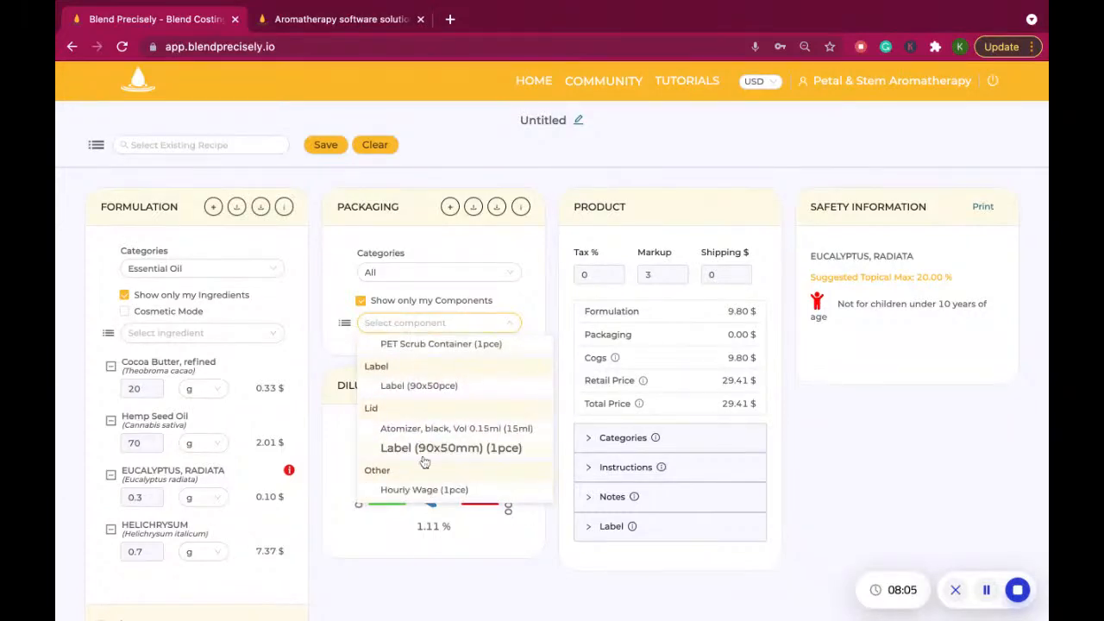
scroll(425, 462, "up", 3)
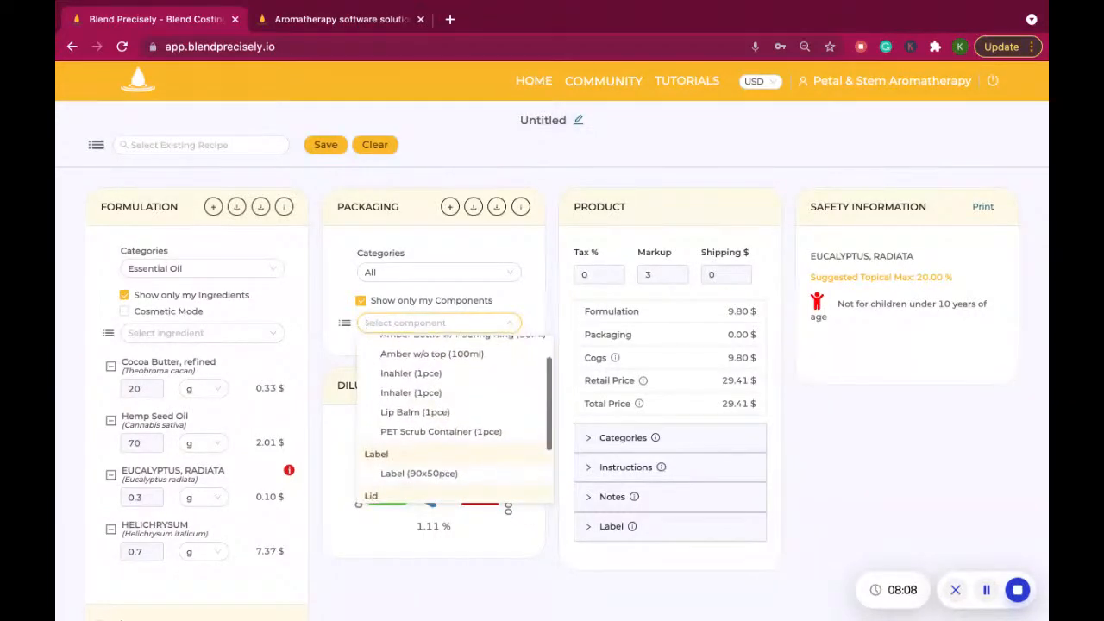
left_click(438, 431)
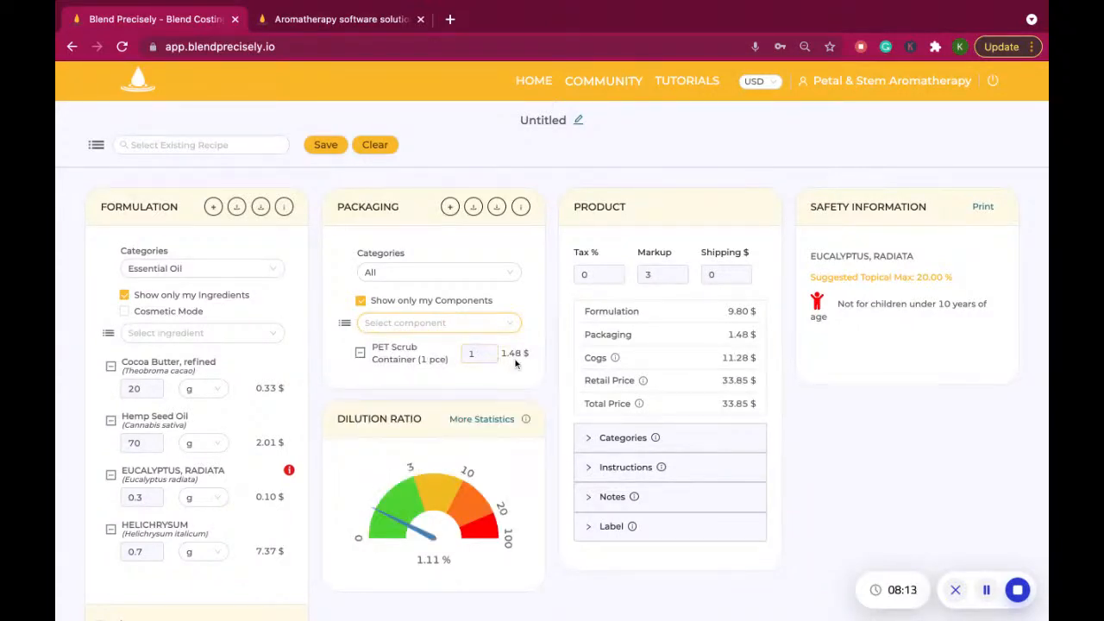
Add one Label (90x50pce) to the recipe's packaging.
left_click(424, 321)
scroll(431, 436, "down", 2)
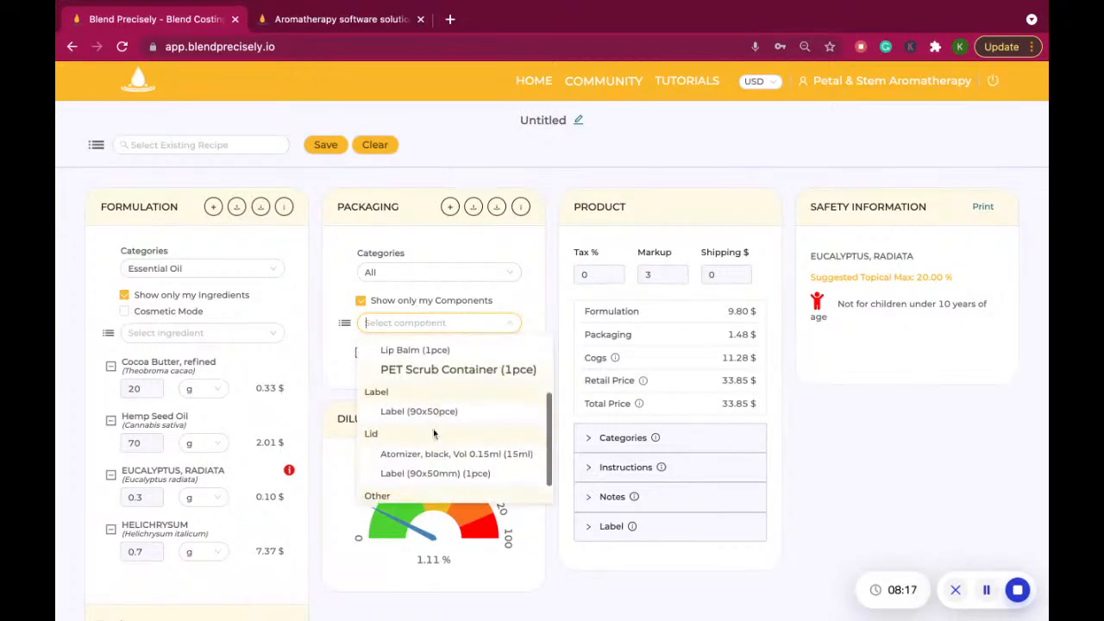
left_click(433, 413)
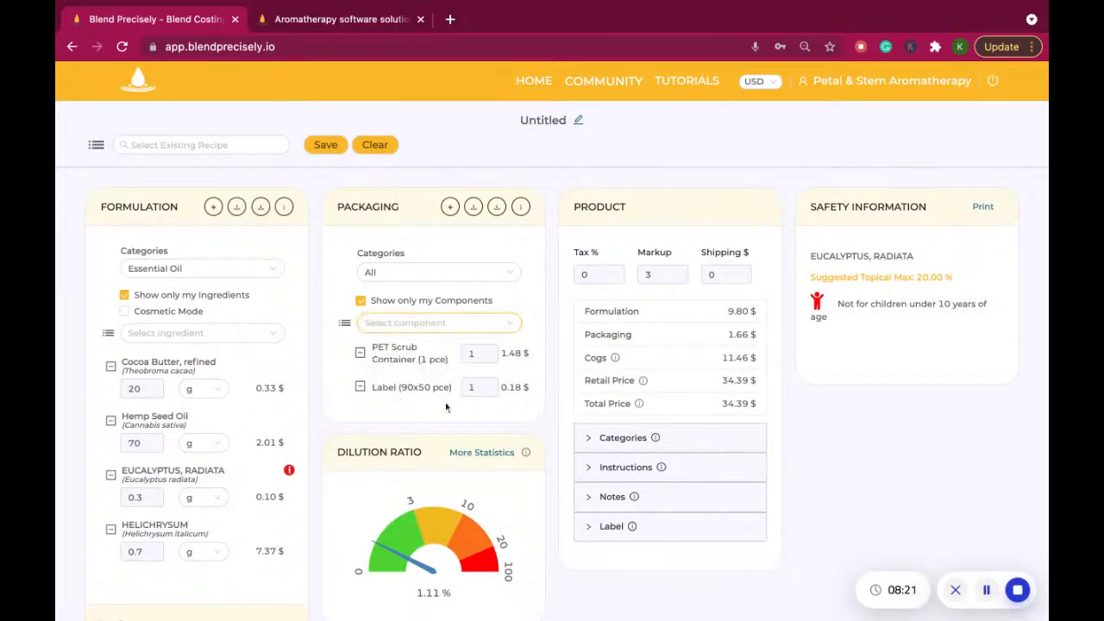
Look through the remaining packaging components and turn off Show only my Components.
left_click(423, 323)
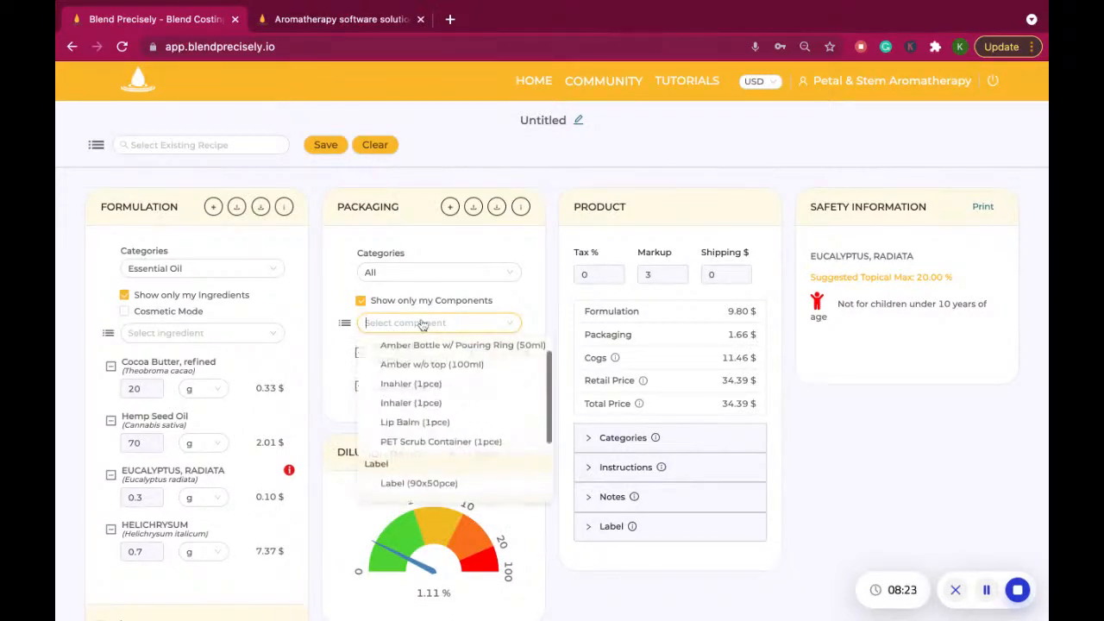
scroll(424, 426, "down", 3)
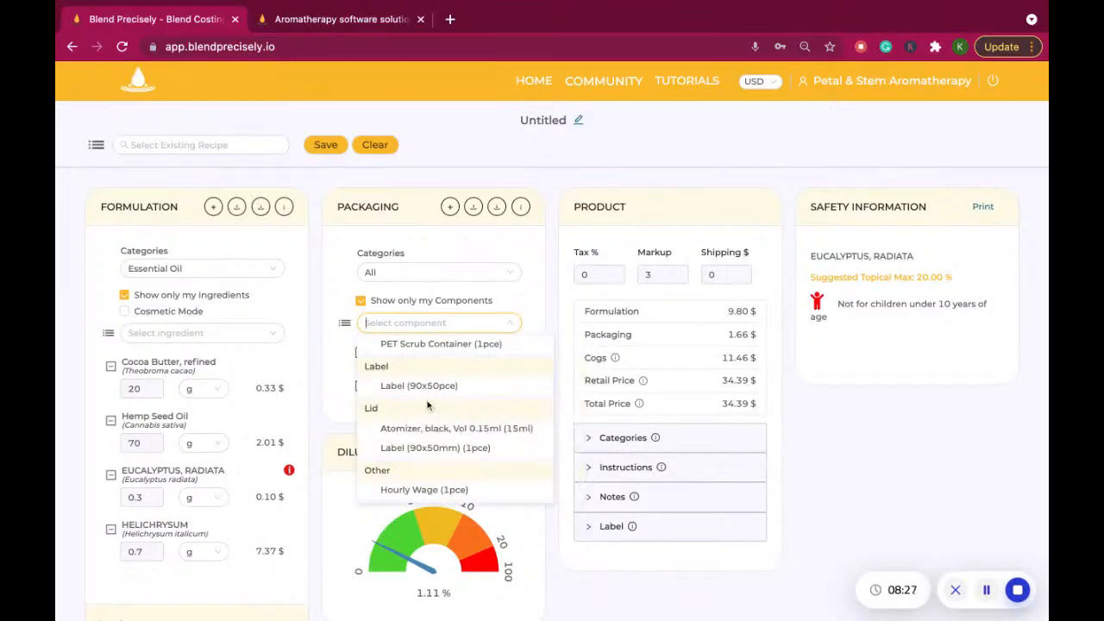
left_click(429, 300)
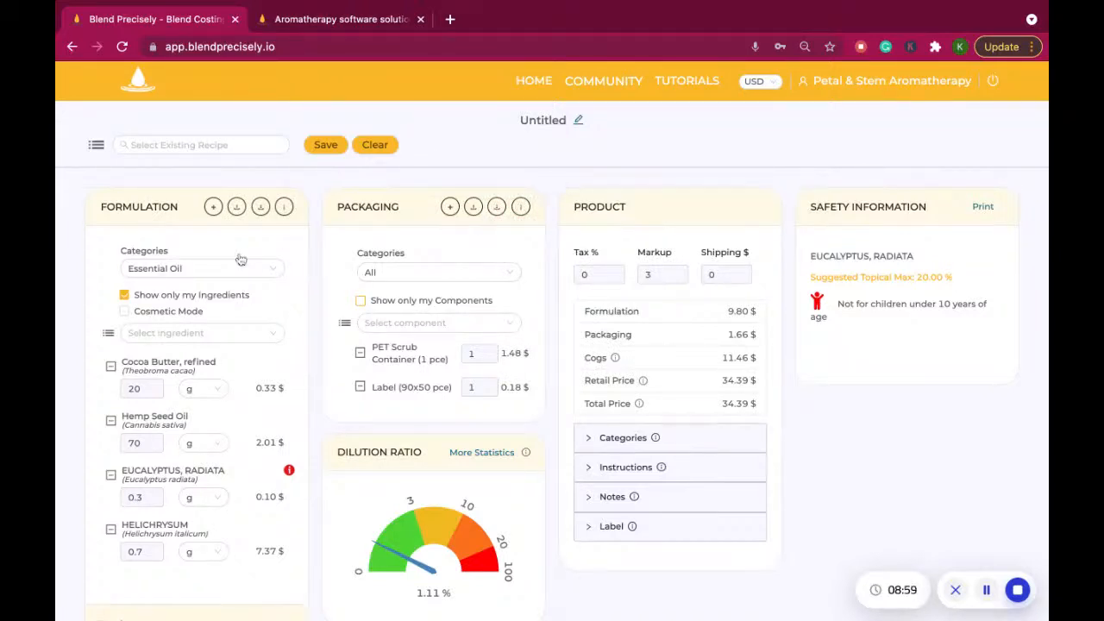
Rename the untitled recipe to the owner's first name in possessive form plus "Test 3.0 Release 101 Basics" and save it.
scroll(413, 353, "down", 1)
scroll(431, 355, "up", 1)
scroll(274, 549, "down", 3)
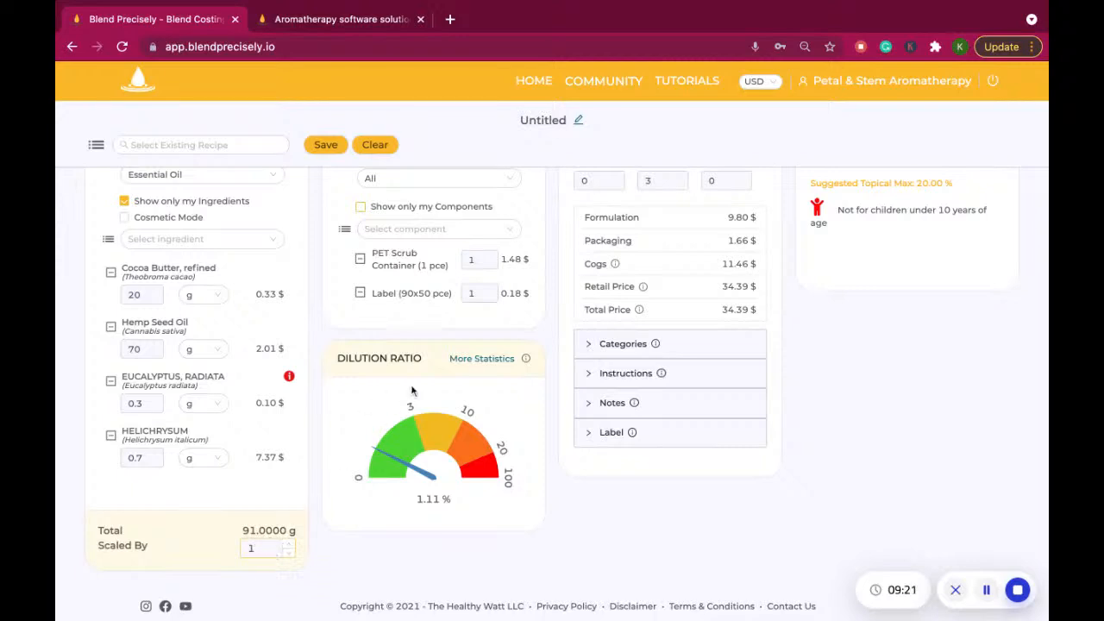
scroll(495, 240, "up", 2)
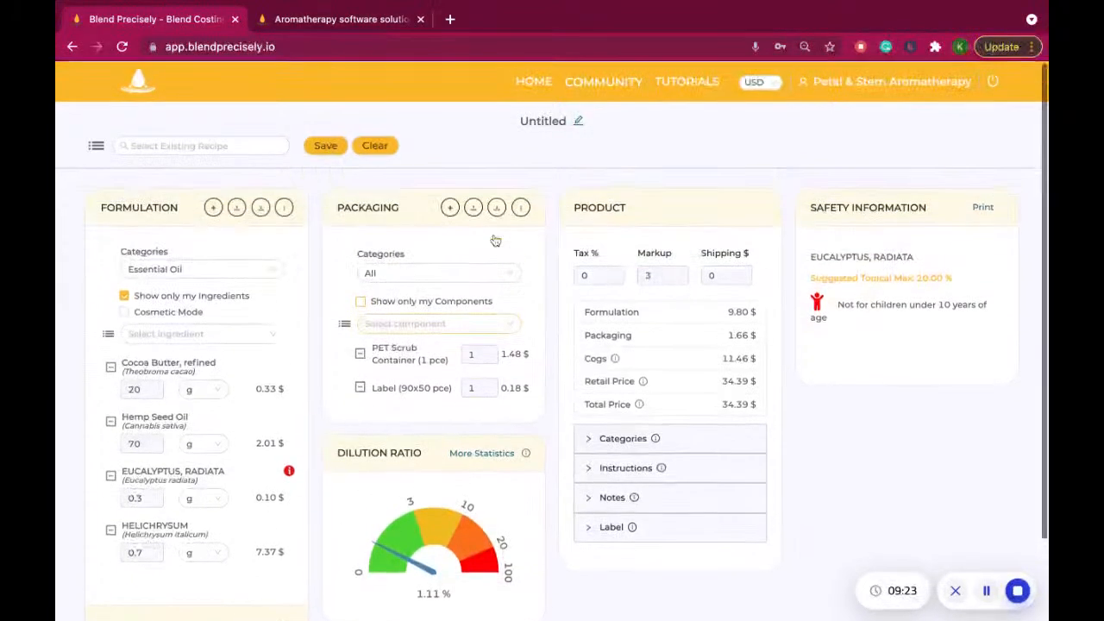
left_click(578, 123)
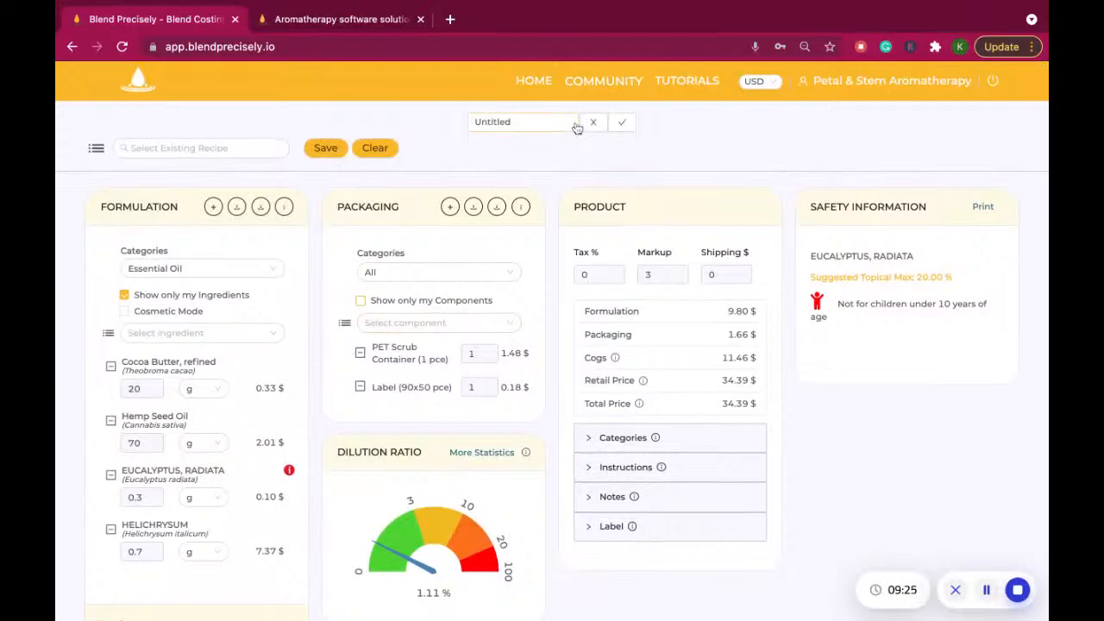
left_click(540, 122)
key("BackSpace")
key("BackSpace")
key("BackSpace")
key("BackSpace")
key("BackSpace")
key("BackSpace")
key("BackSpace")
key("BackSpace")
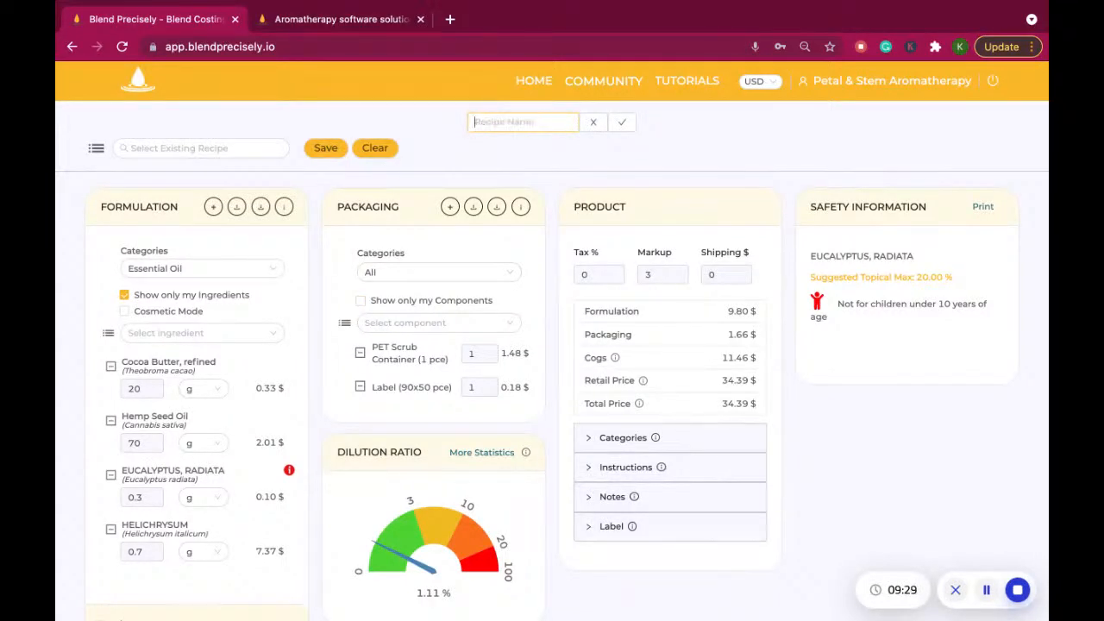
type("A")
key("BackSpace")
type("Katrin's Test 3.0 Re")
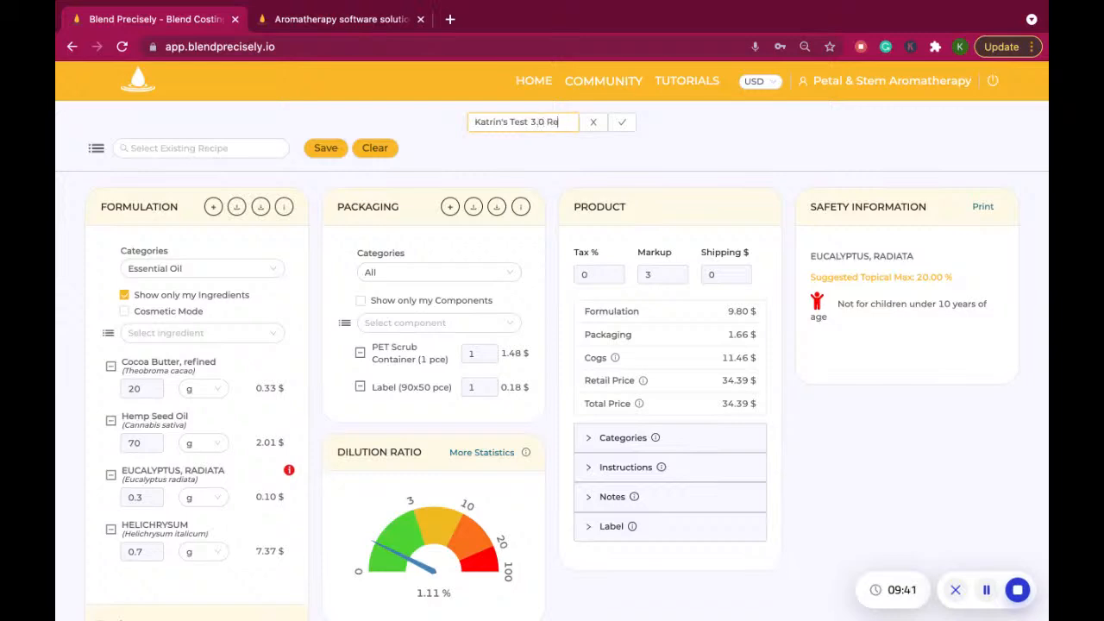
type("leaselease 101 Basics")
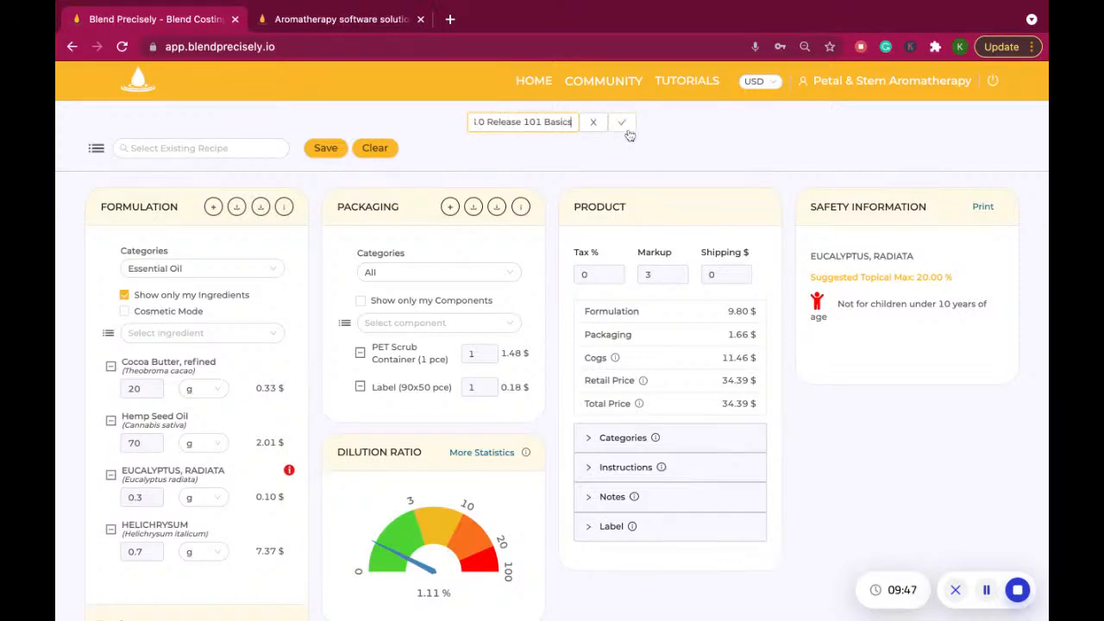
left_click(622, 123)
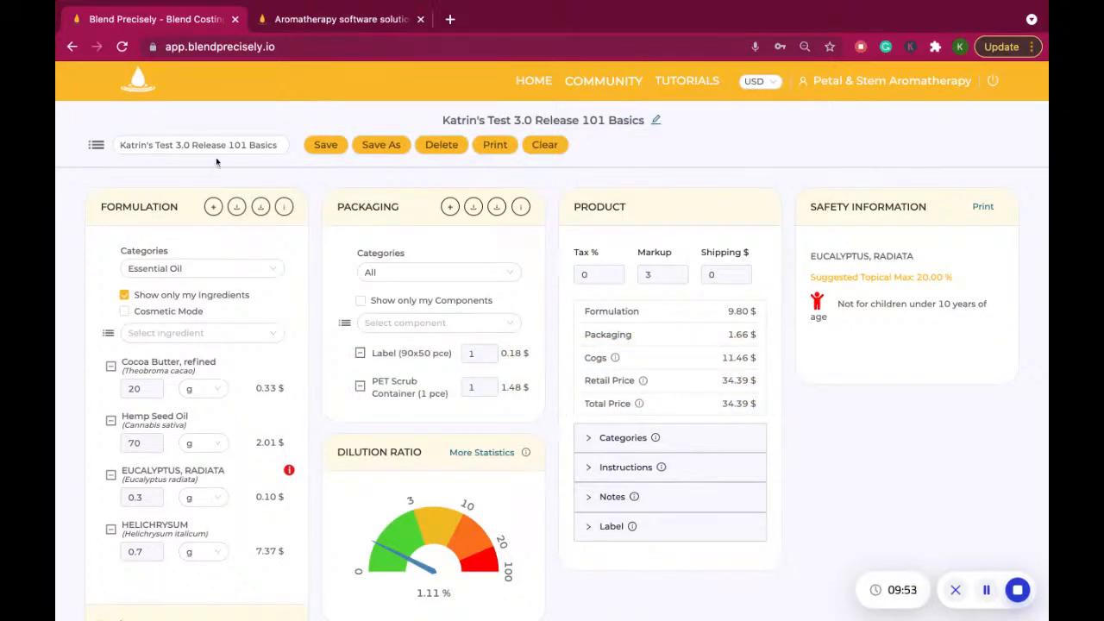
View the list of saved recipes and close it again.
left_click(96, 146)
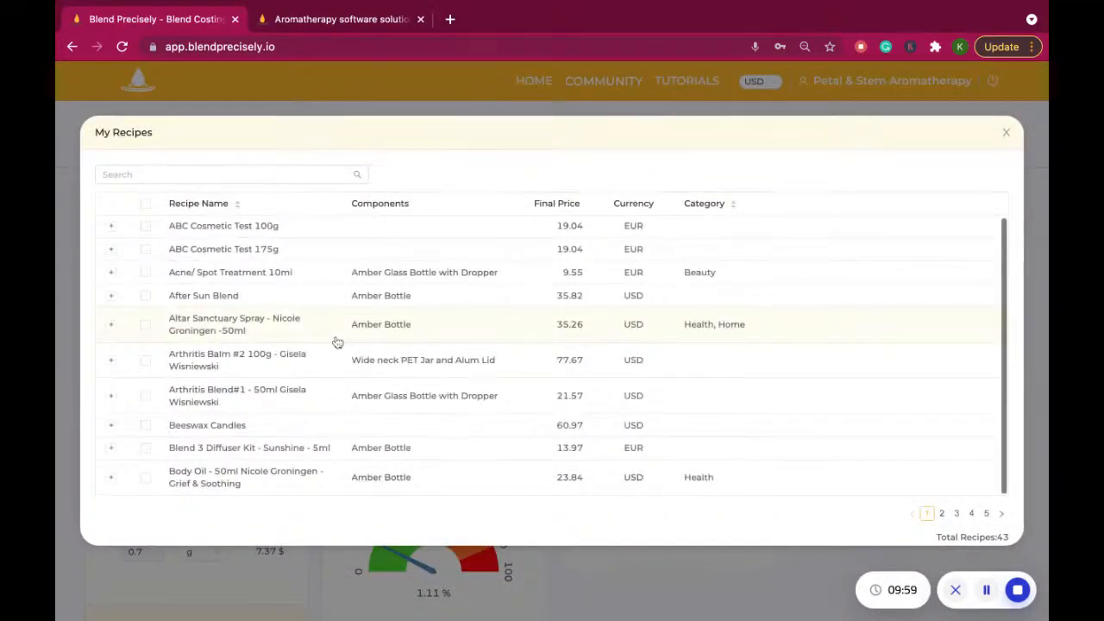
left_click(1006, 132)
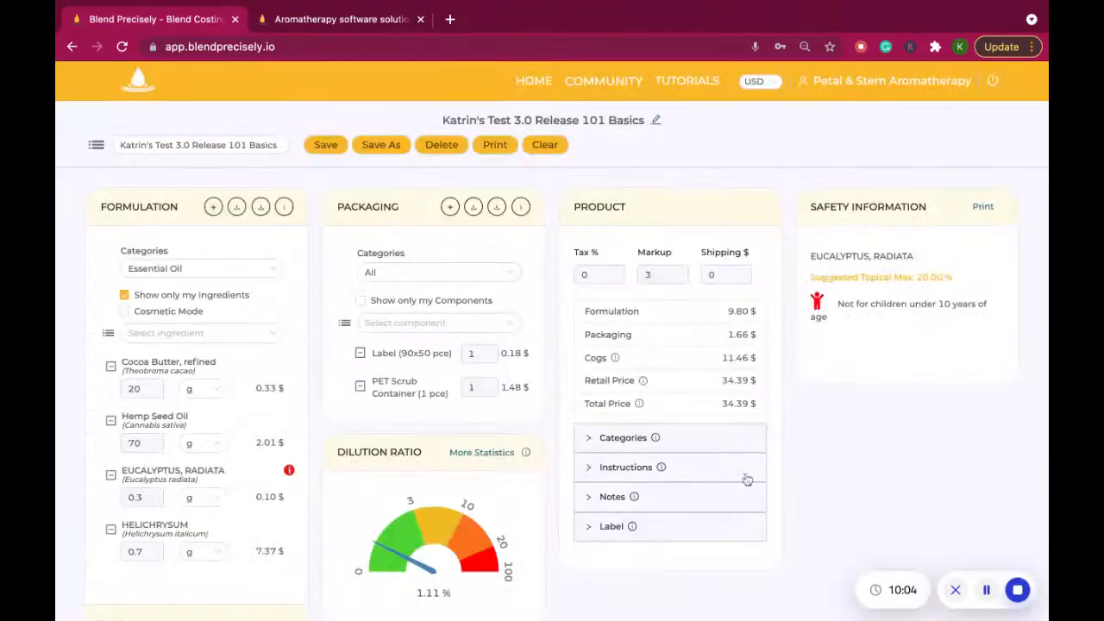
scroll(743, 518, "down", 1)
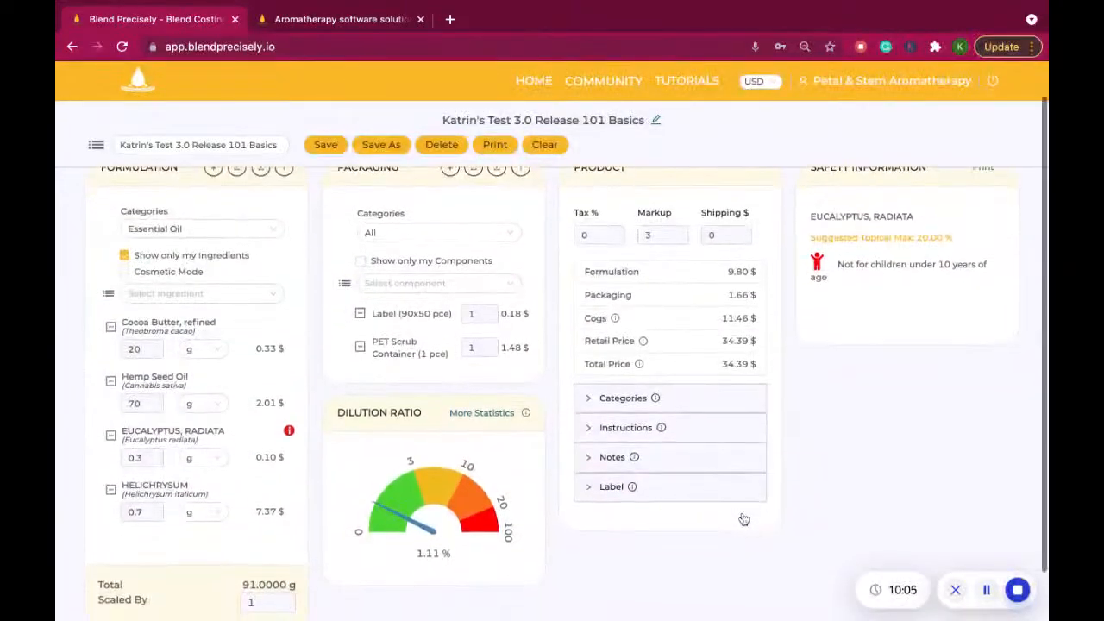
scroll(405, 289, "up", 1)
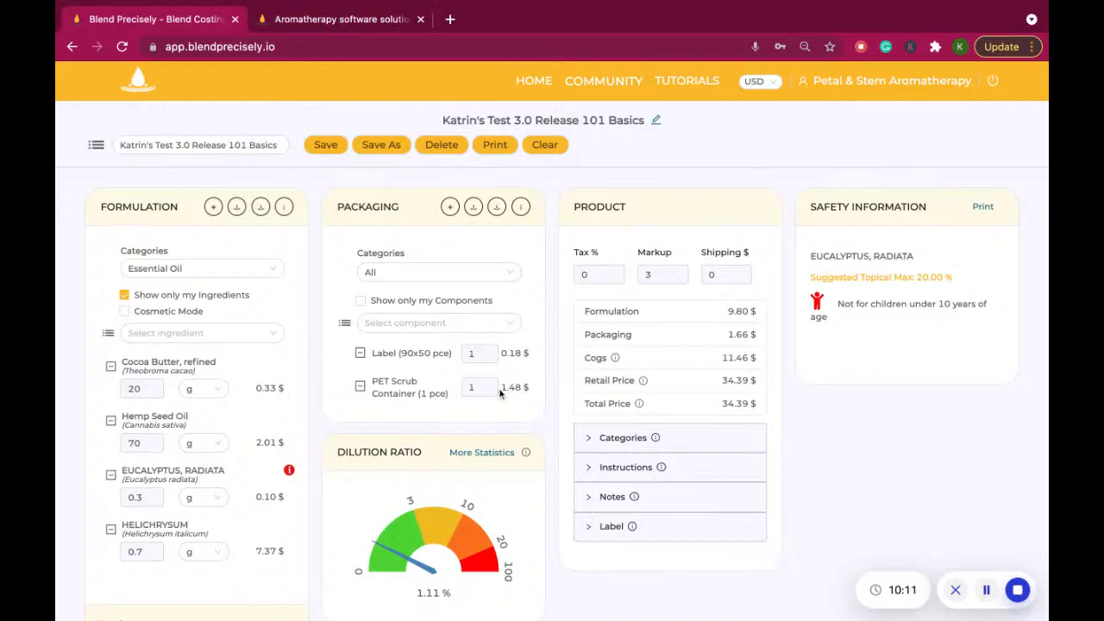
scroll(657, 384, "down", 2)
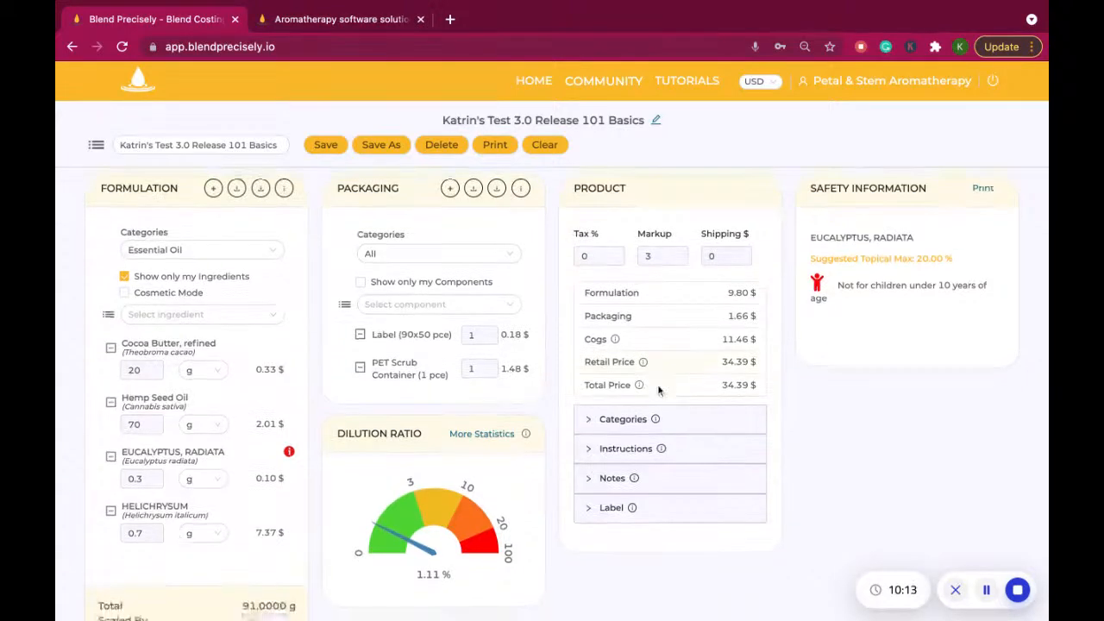
scroll(657, 384, "up", 2)
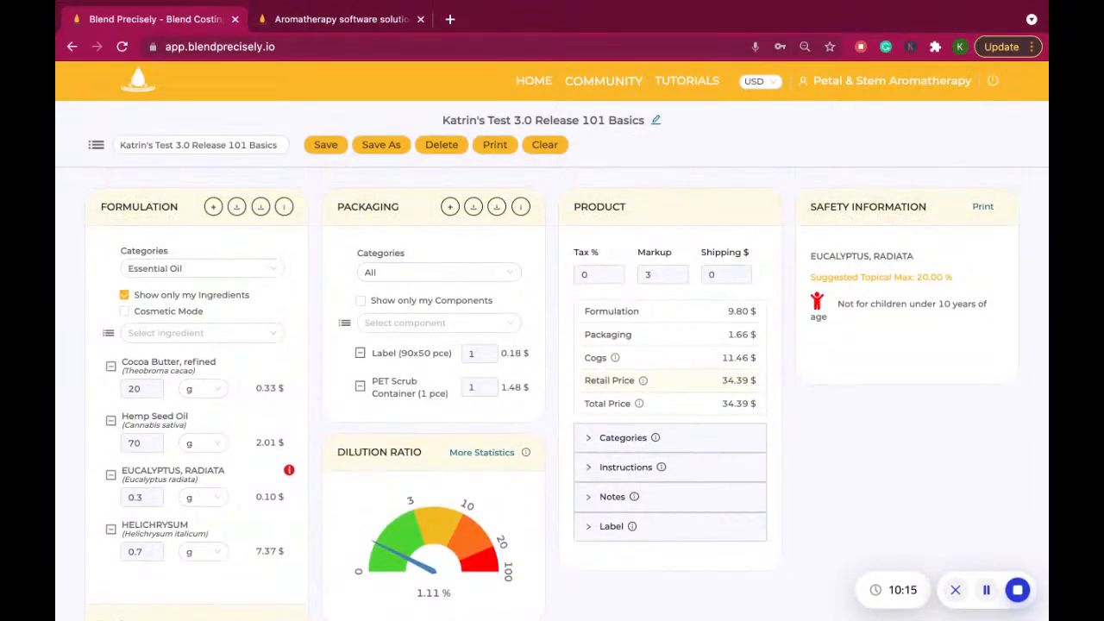
Set the product's markup to 2, tax to 8.5 % and shipping to $4.95, and save the recipe.
left_click(660, 276)
mouse_move(615, 362)
left_click(658, 274)
key("BackSpace")
type("2")
left_click(586, 275)
type("8.5")
left_click(722, 274)
type("4.95")
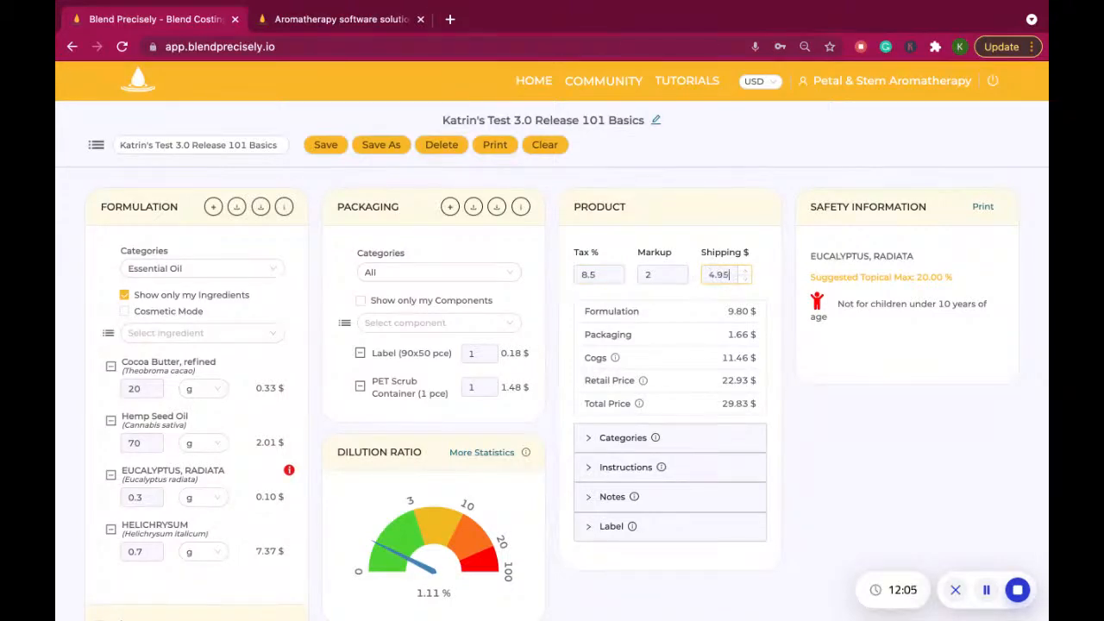
left_click(764, 336)
left_click(320, 146)
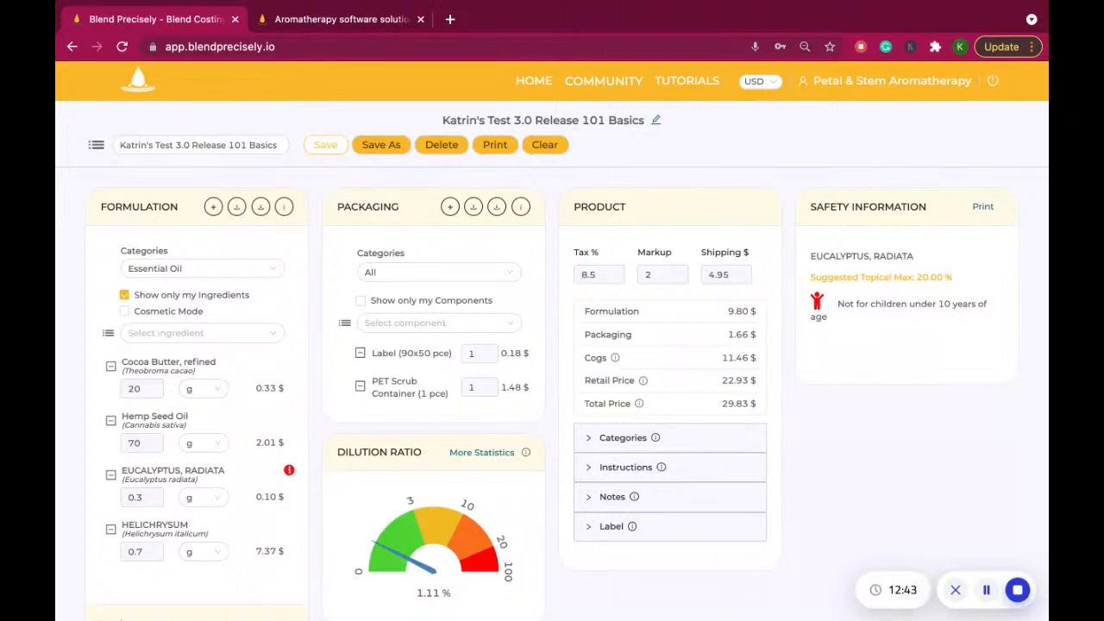
Try a markup of 4 for the product.
scroll(552, 388, "down", 3)
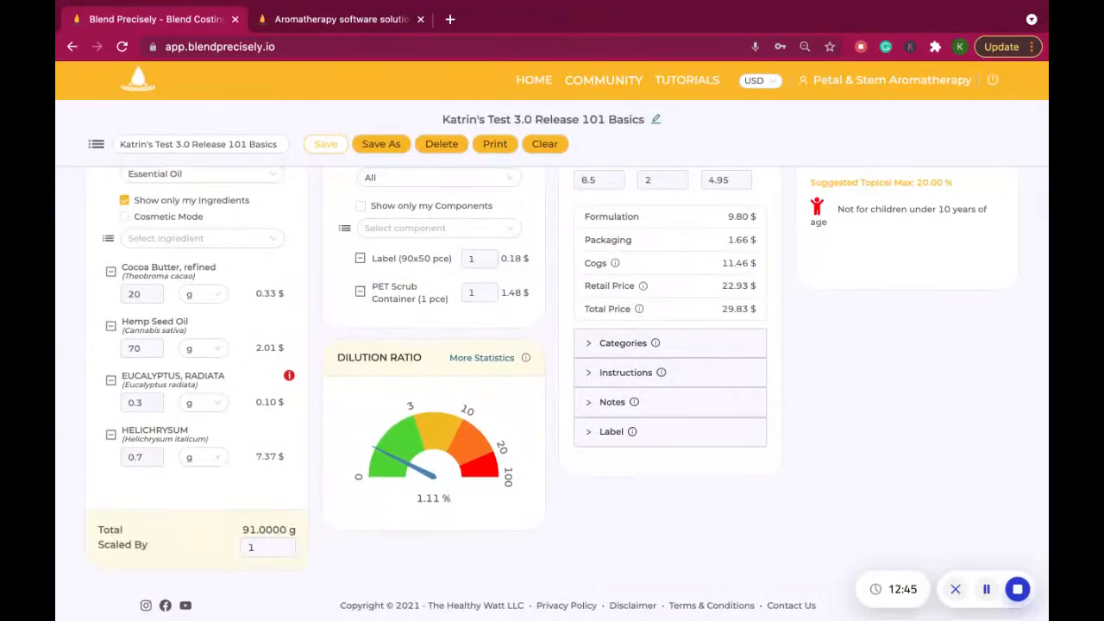
scroll(551, 388, "up", 2)
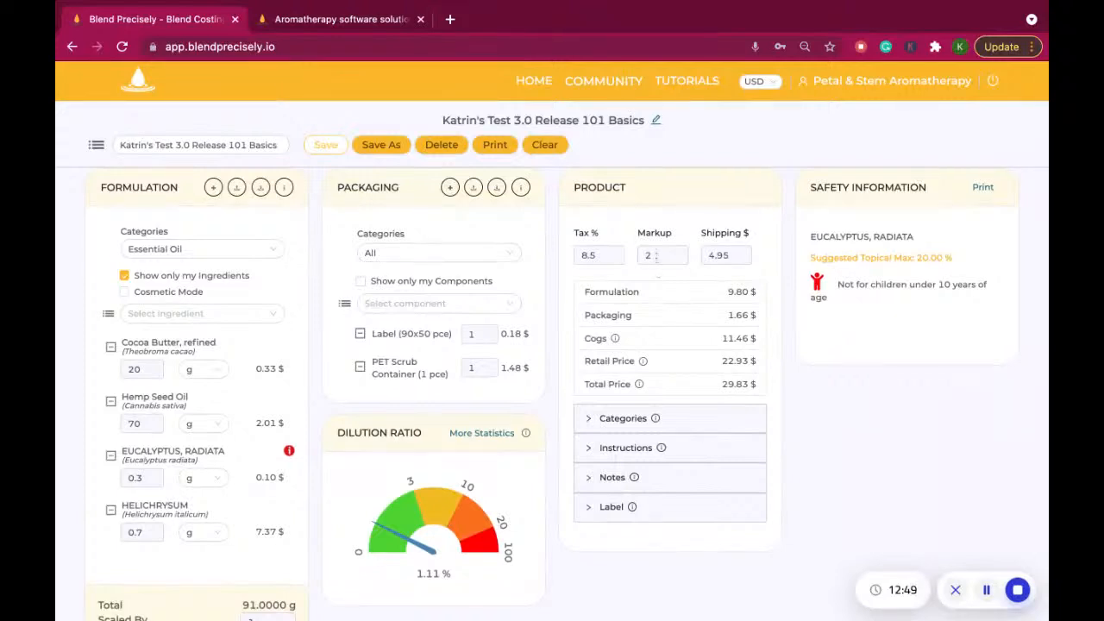
left_click(655, 254)
key("BackSpace")
type("4")
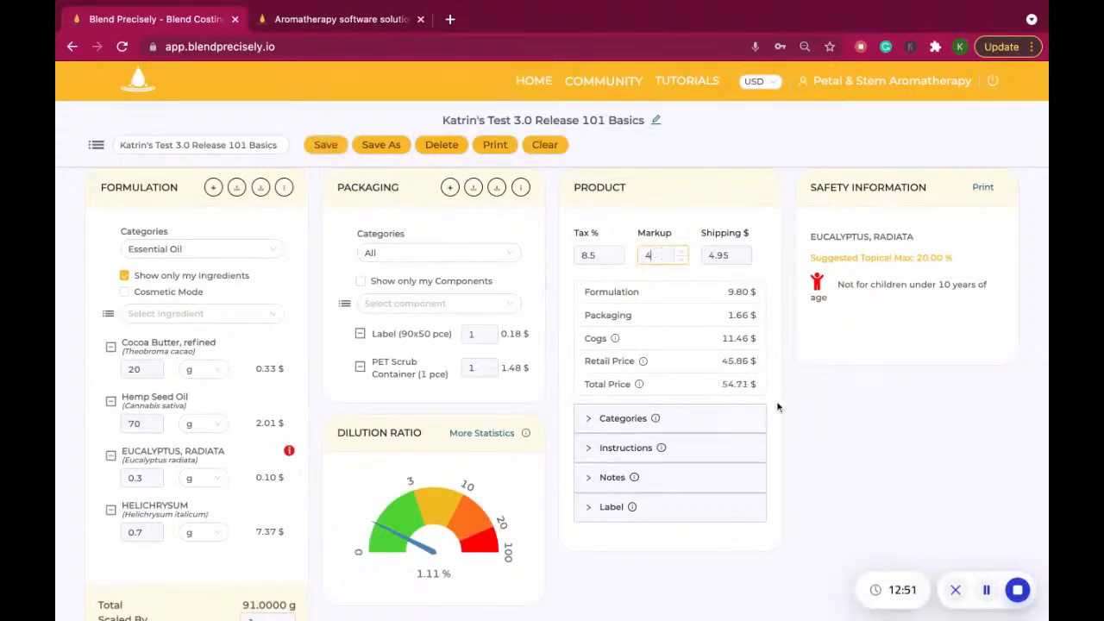
left_click(540, 340)
Expand the recipe's Notes section and set the product's markup to 2.
left_click(595, 479)
scroll(612, 509, "down", 3)
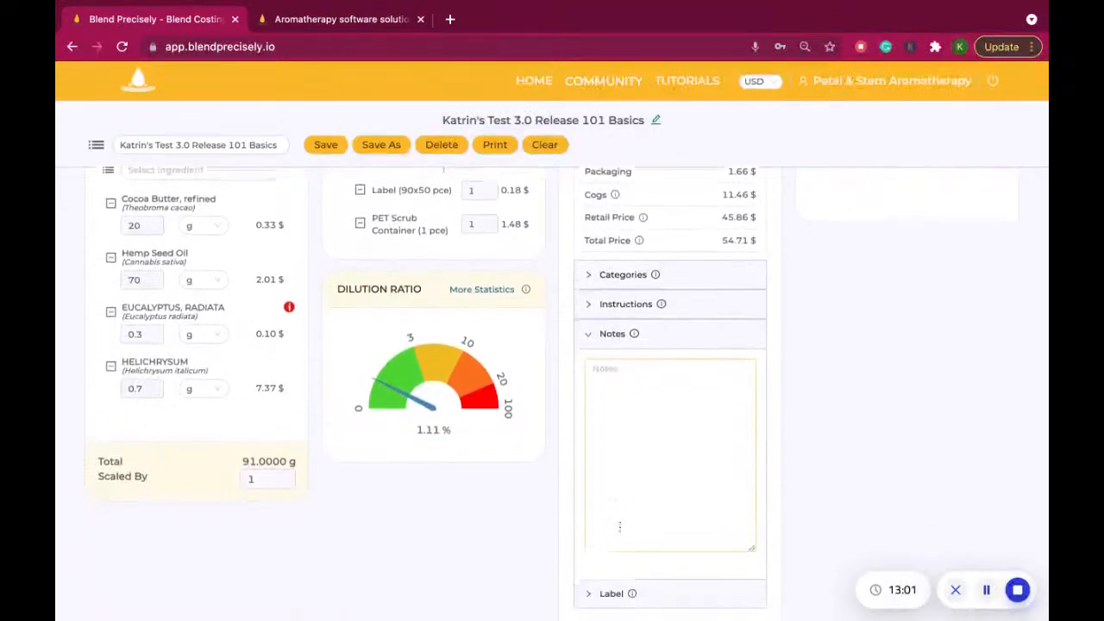
left_click(613, 371)
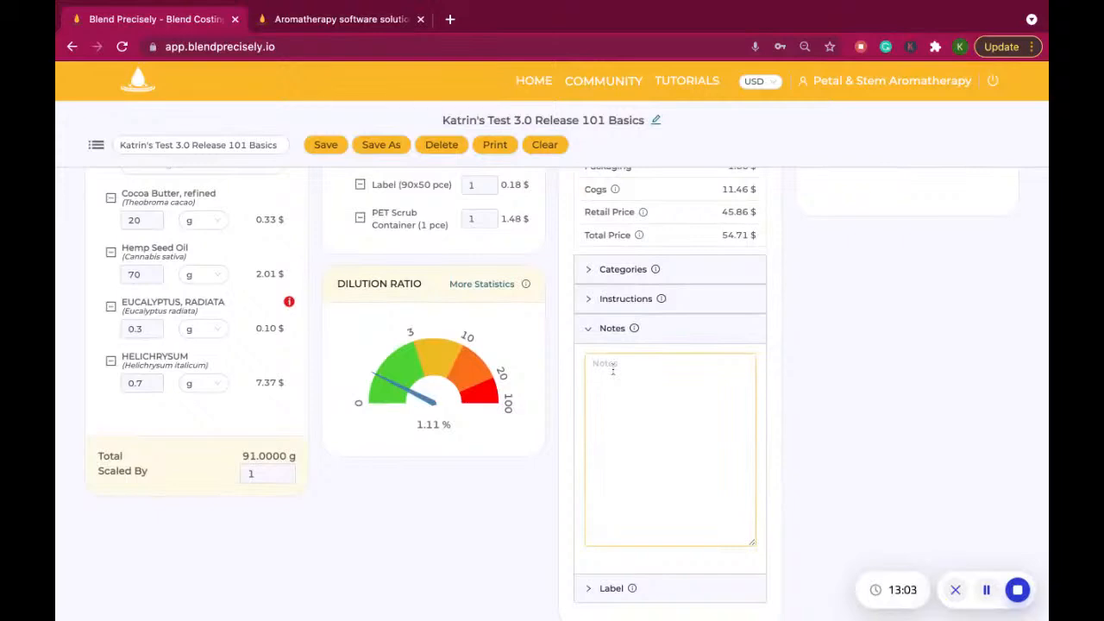
scroll(652, 243, "up", 3)
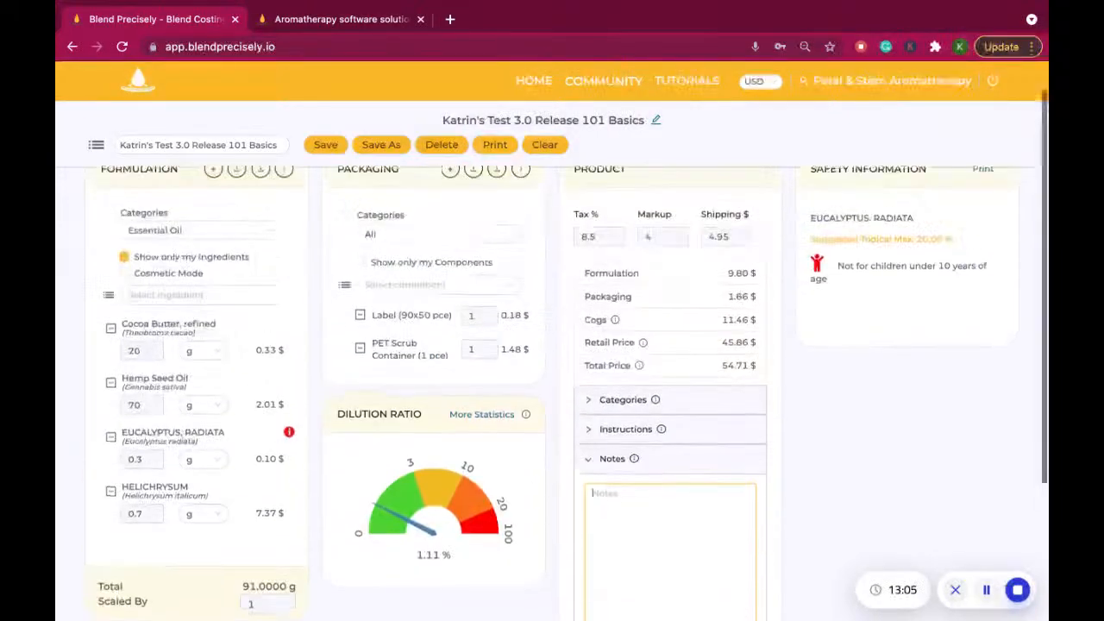
left_click(653, 246)
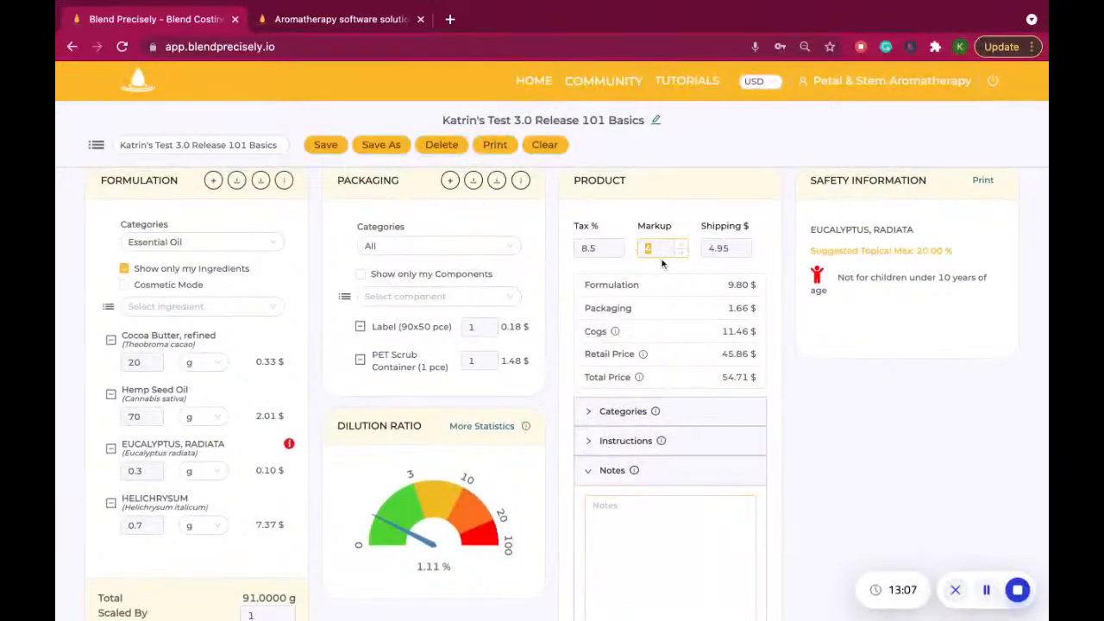
type("2")
Enter the note "This one is for a friend and she gets a special price." and save the recipe.
scroll(781, 419, "down", 2)
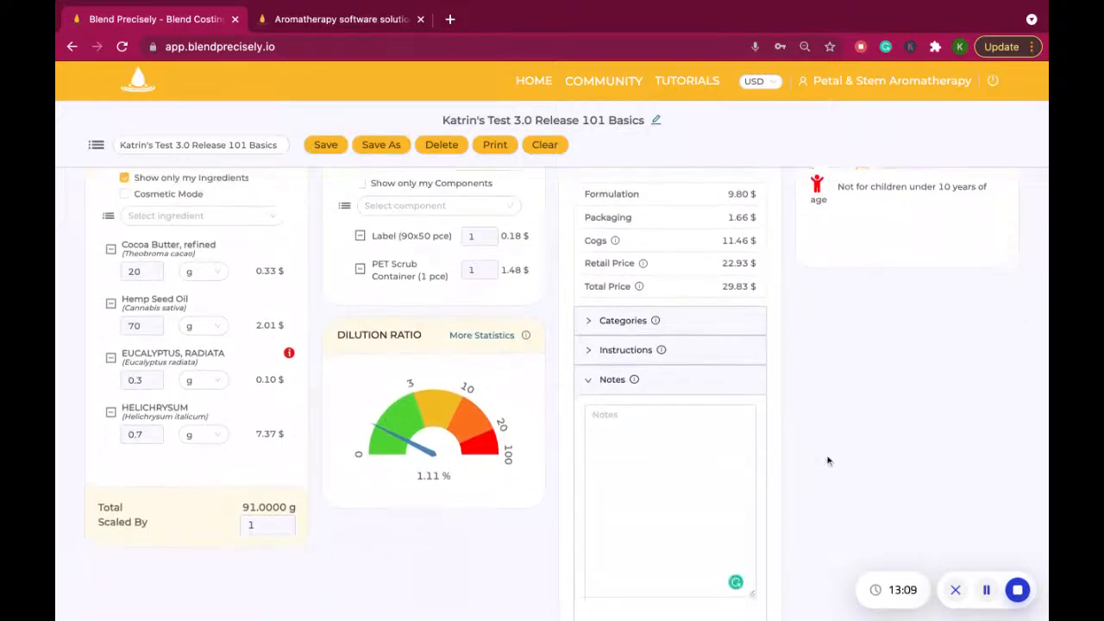
left_click(649, 380)
type("This")
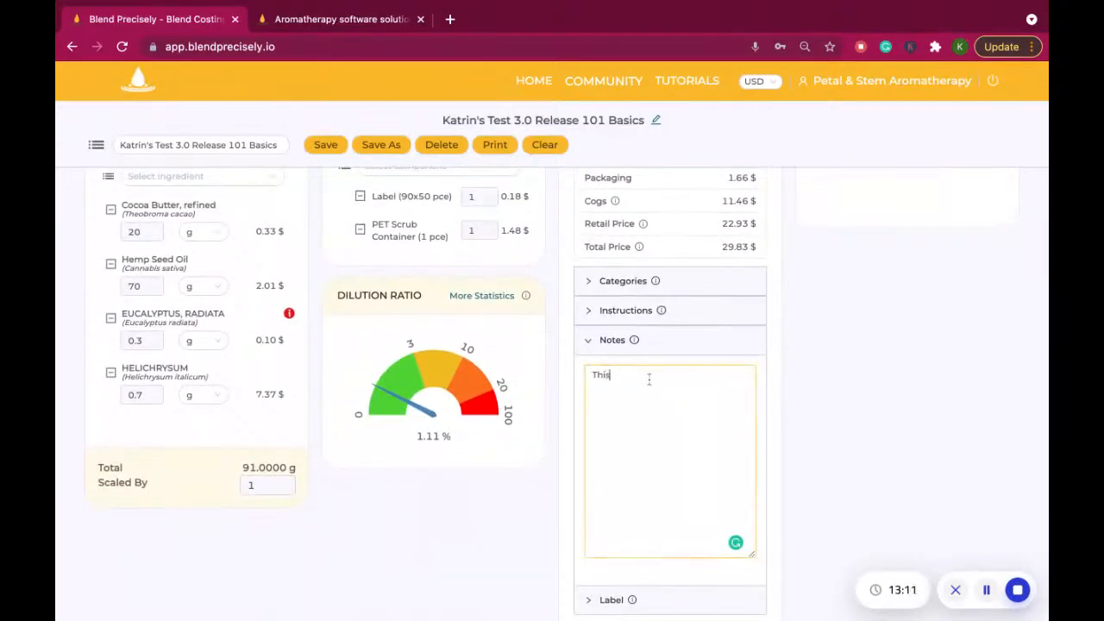
type(" one is for a friend and she gets a special price.")
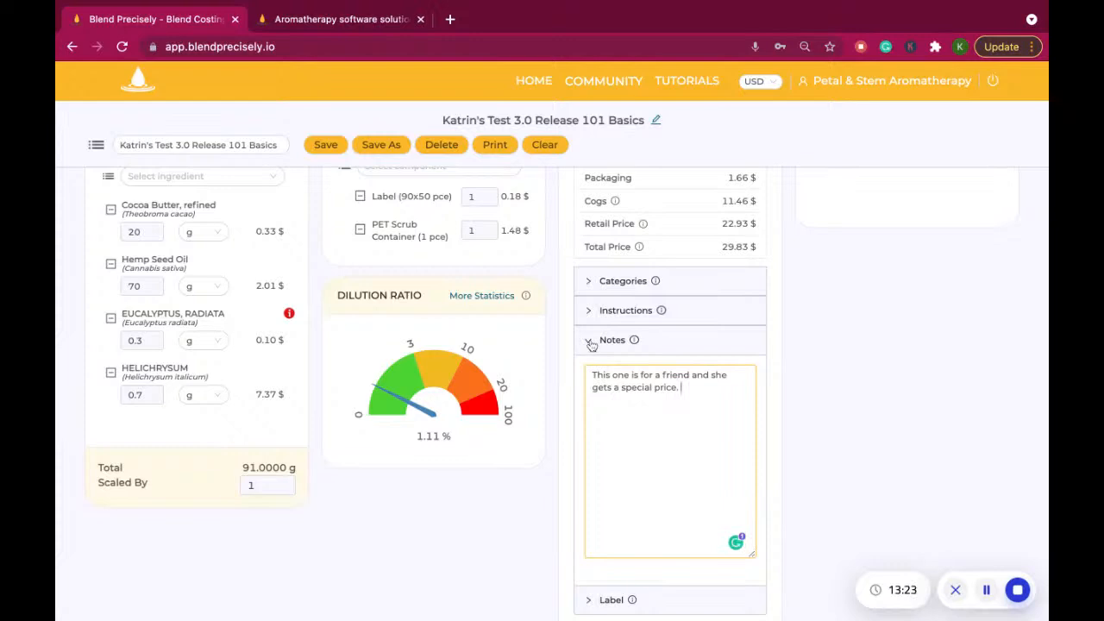
left_click(325, 144)
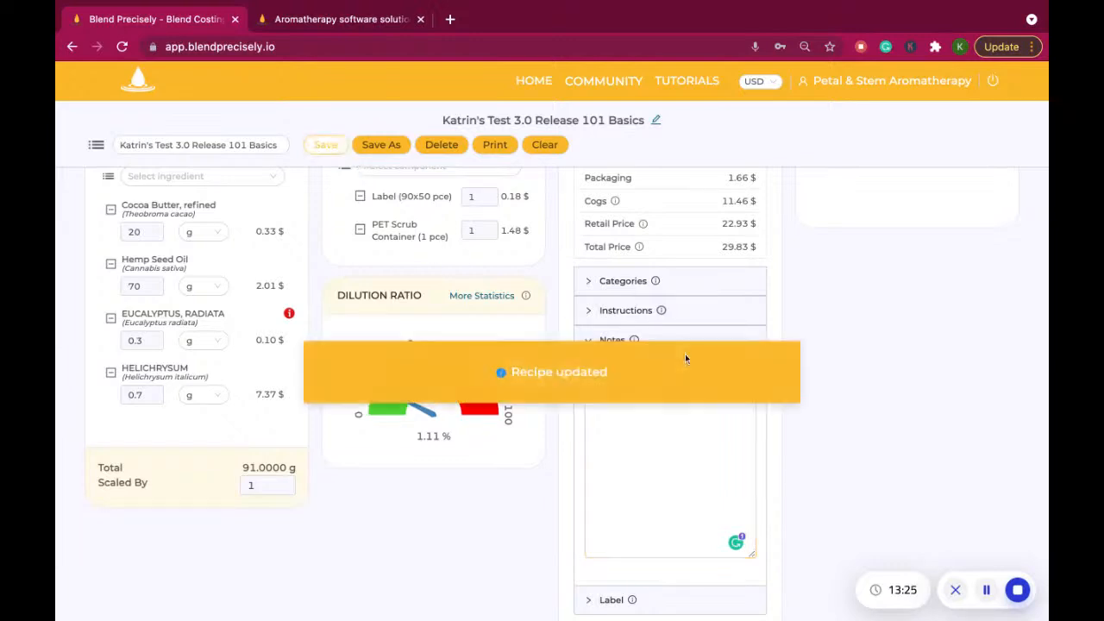
Enter "Please use it right after a shower. Twice a week." as the recipe's instructions.
left_click(621, 312)
left_click(657, 355)
type("Plwase")
key("BackSpace")
key("BackSpace")
key("BackSpace")
key("BackSpace")
key("BackSpace")
key("BackSpace")
type("le")
type("e use")
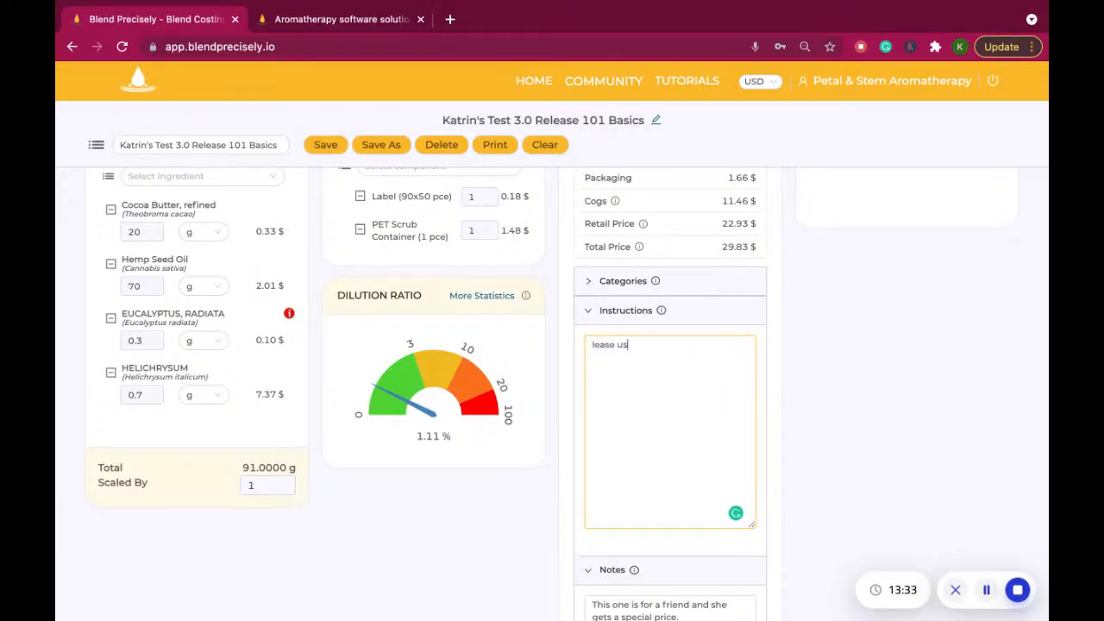
key("BackSpace")
key("BackSpace")
key("BackSpace")
key("BackSpace")
key("BackSpace")
key("BackSpace")
key("BackSpace")
key("BackSpace")
type("Please uss")
key("BackSpace")
type("e right after a shower. ")
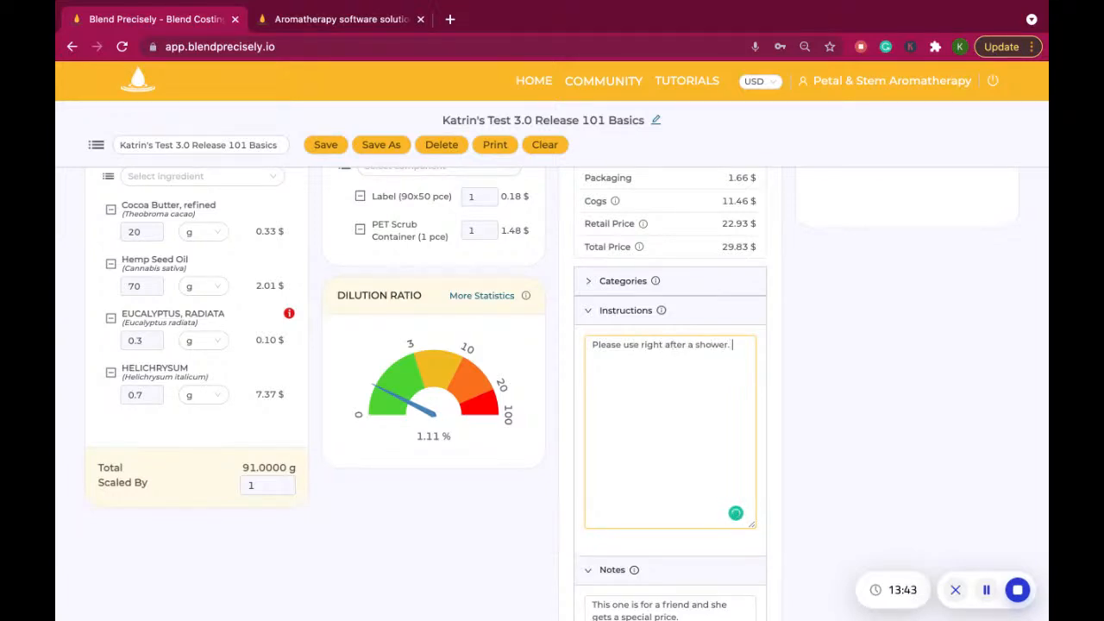
type("Twice a week.")
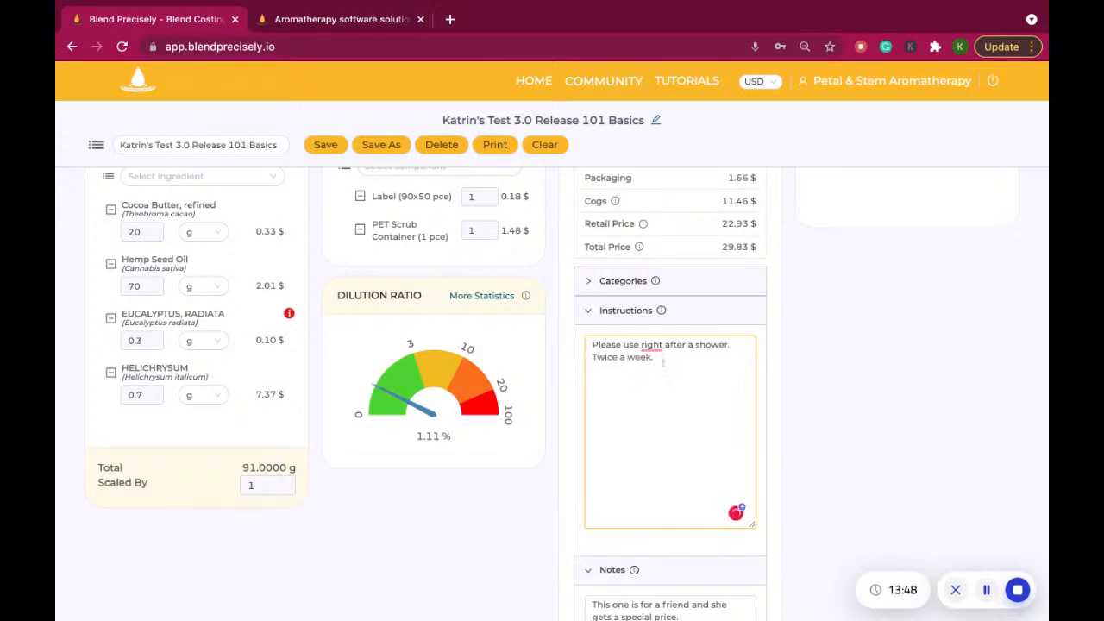
mouse_move(660, 344)
left_click(661, 378)
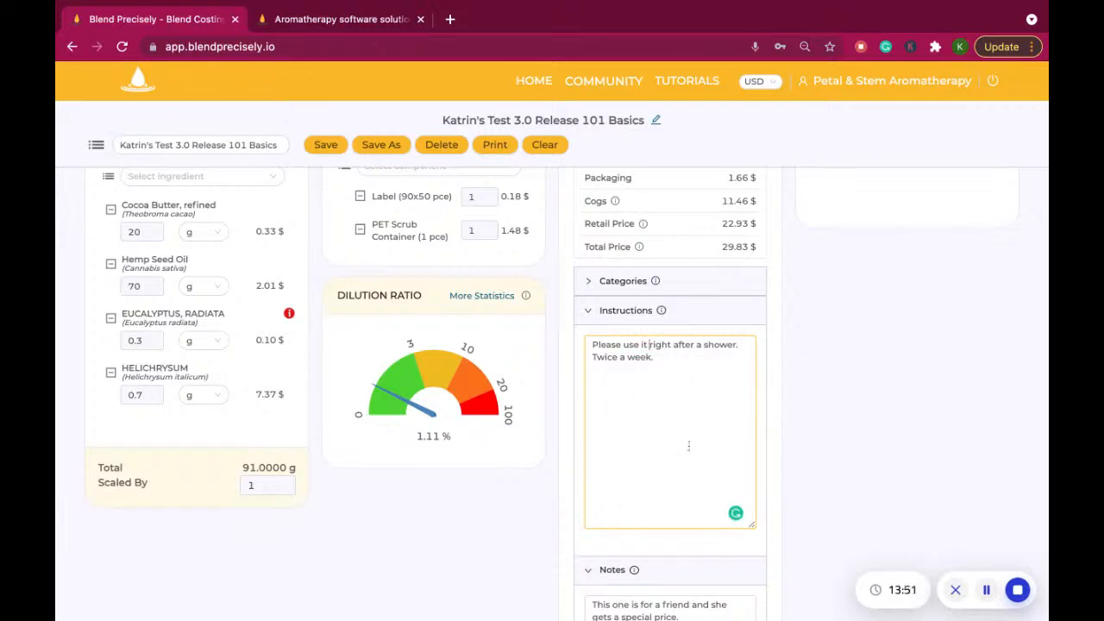
Expand the Label section, review the US and INCI label texts, and select the US label's ingredient list.
scroll(688, 445, "down", 5)
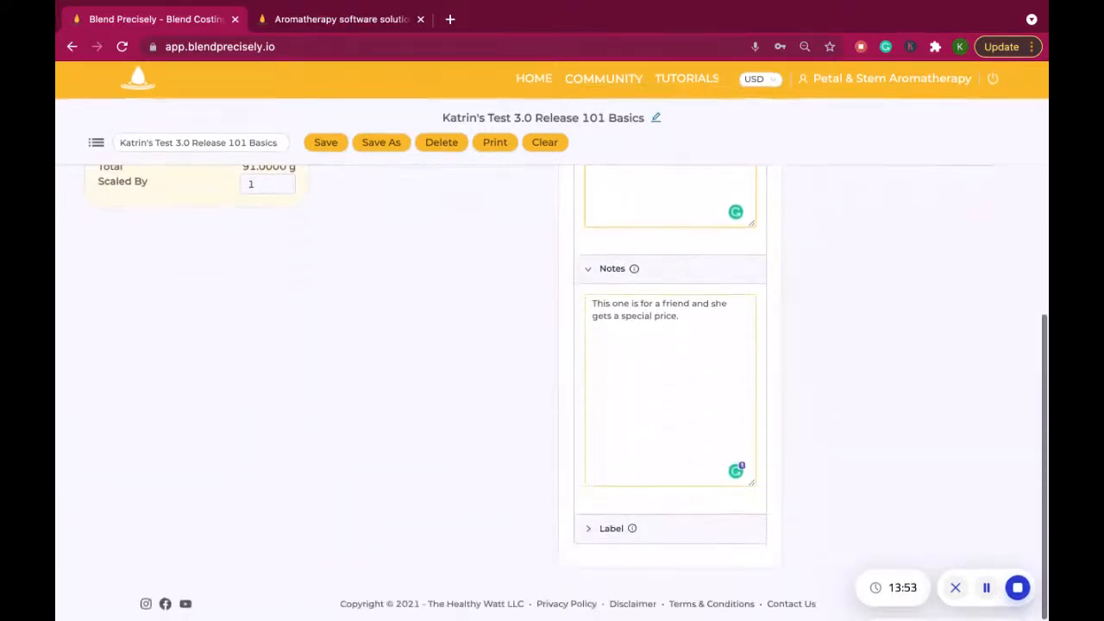
left_click(589, 528)
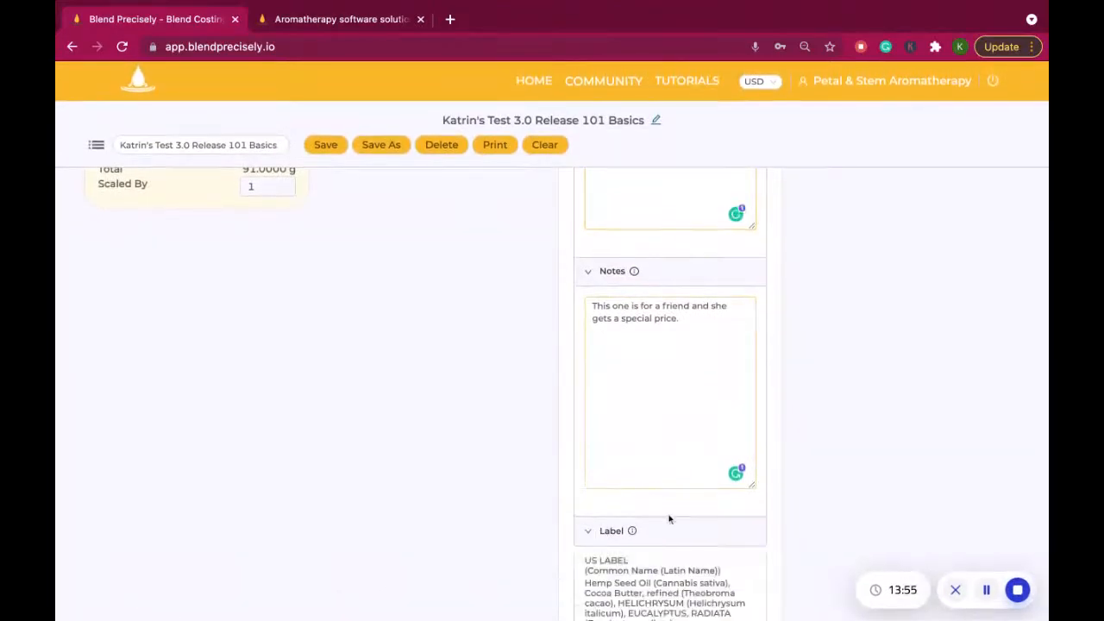
scroll(668, 516, "down", 2)
scroll(668, 517, "down", 3)
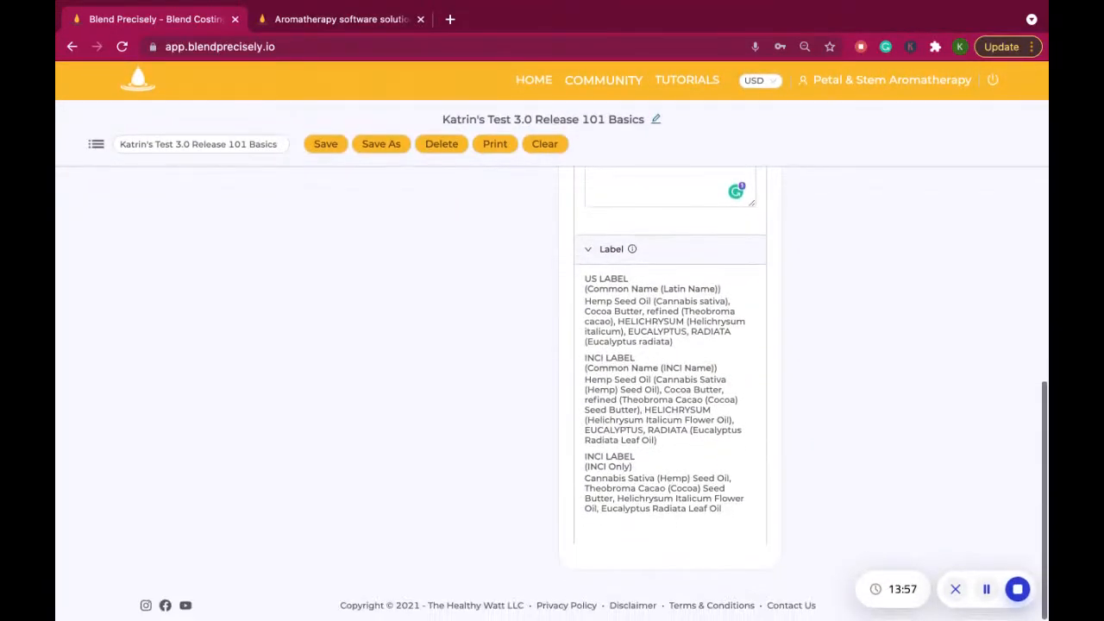
triple_click(682, 346)
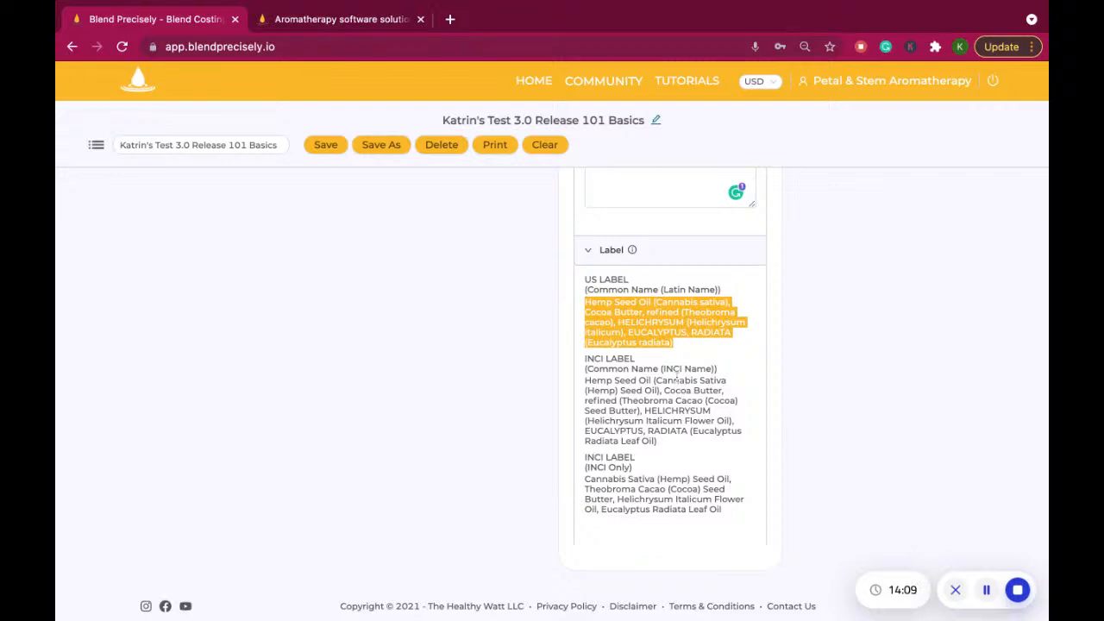
Collapse the product's Instructions, Notes and Label sections.
scroll(677, 377, "up", 6)
scroll(677, 377, "up", 2)
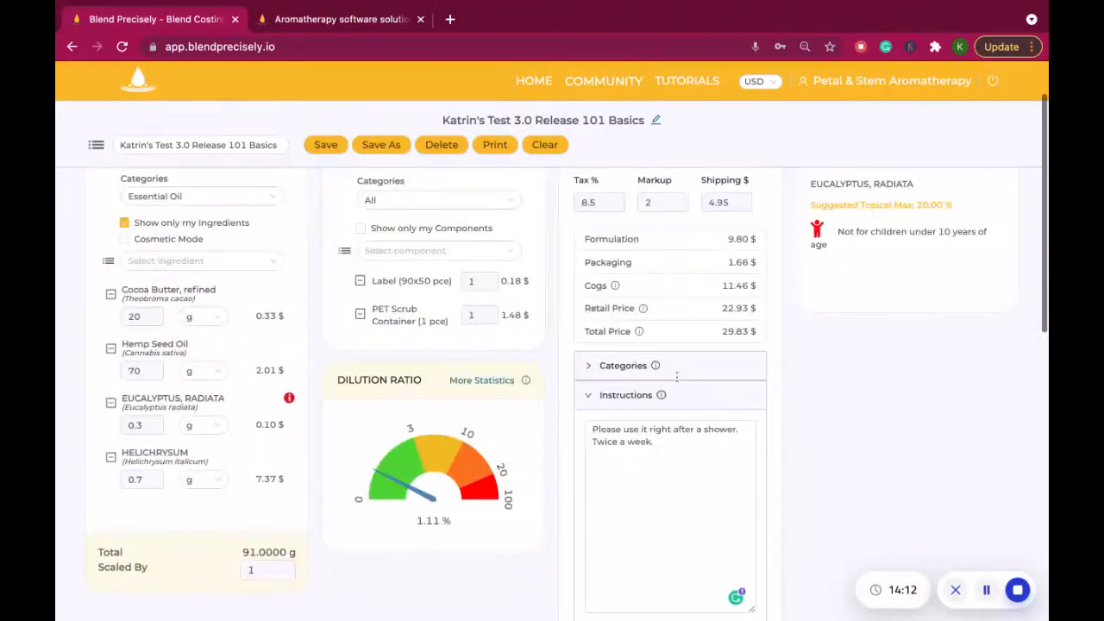
left_click(588, 402)
scroll(588, 403, "down", 1)
scroll(588, 403, "down", 1)
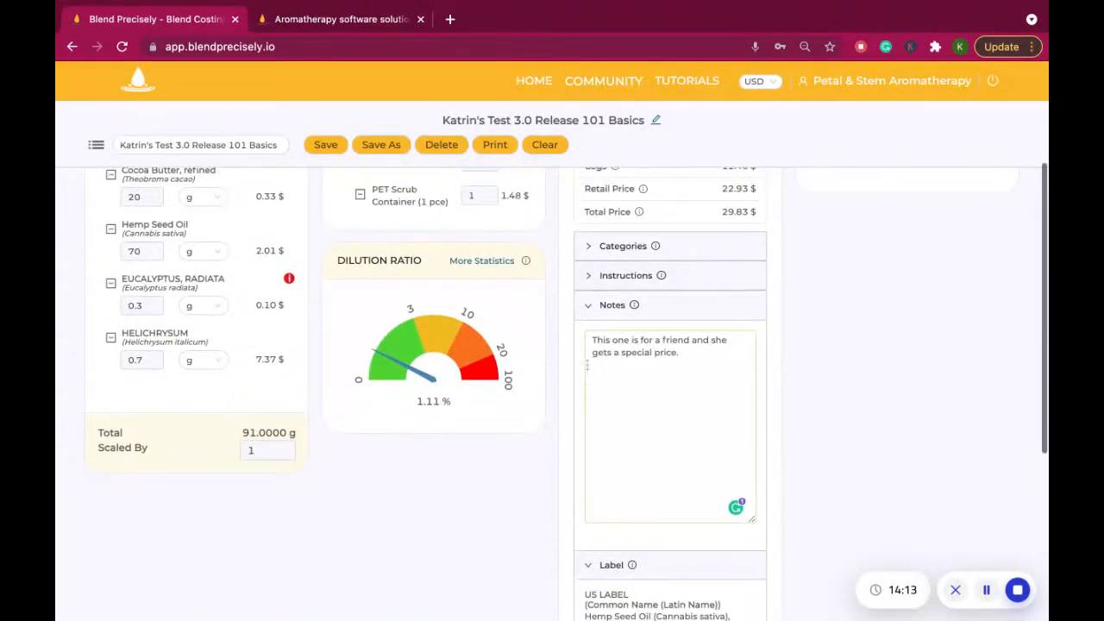
left_click(588, 305)
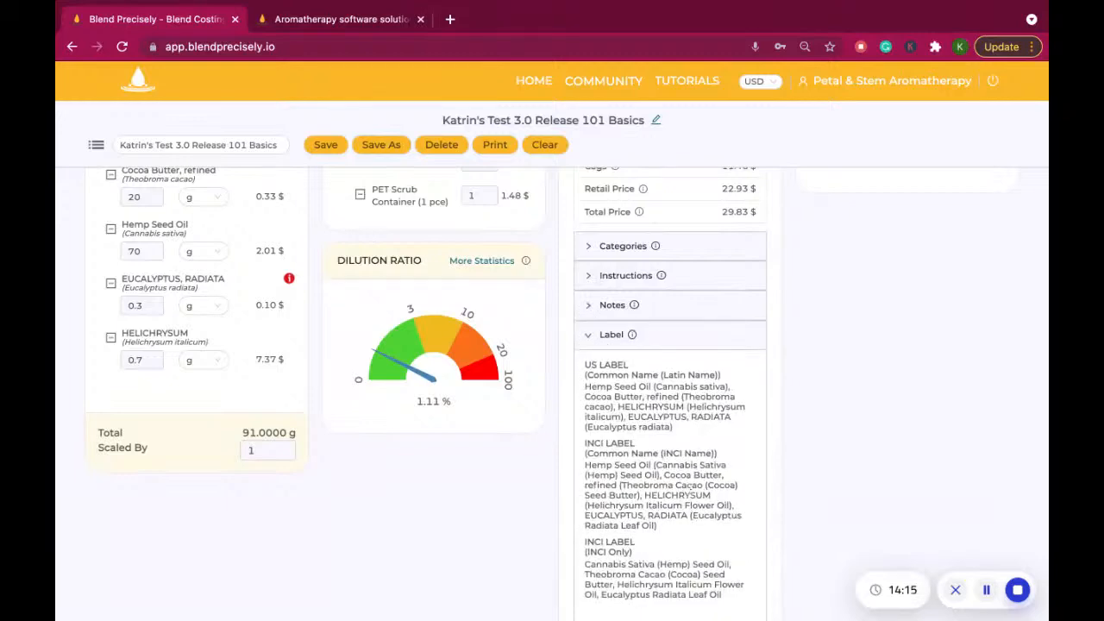
left_click(592, 339)
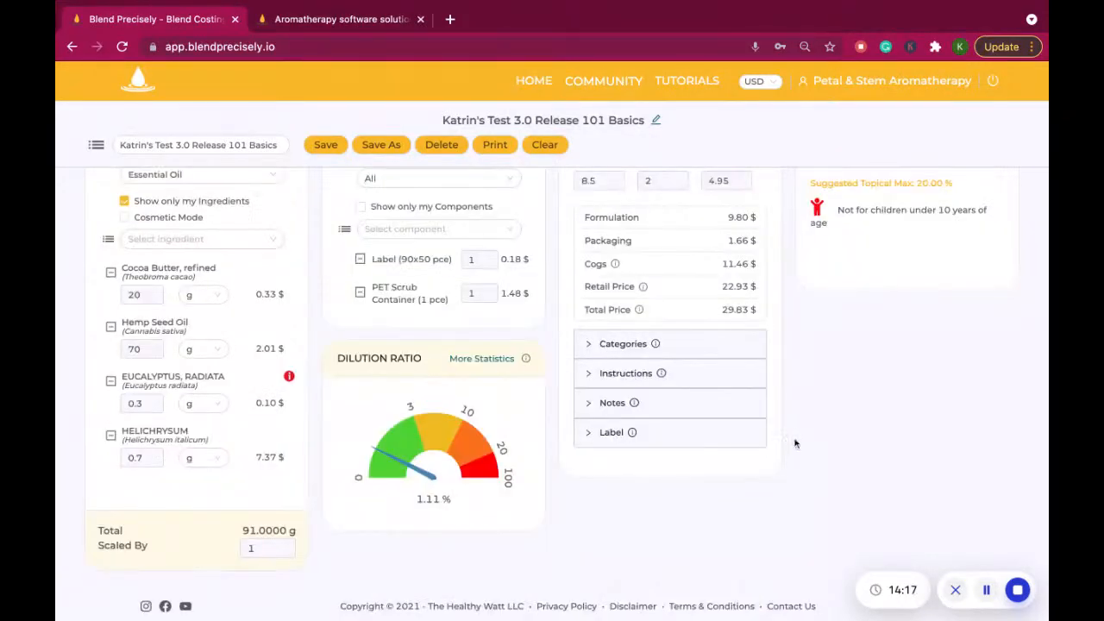
Turn off Show only my Ingredients, view the full Essential Oil ingredient list and close it.
scroll(821, 525, "up", 2)
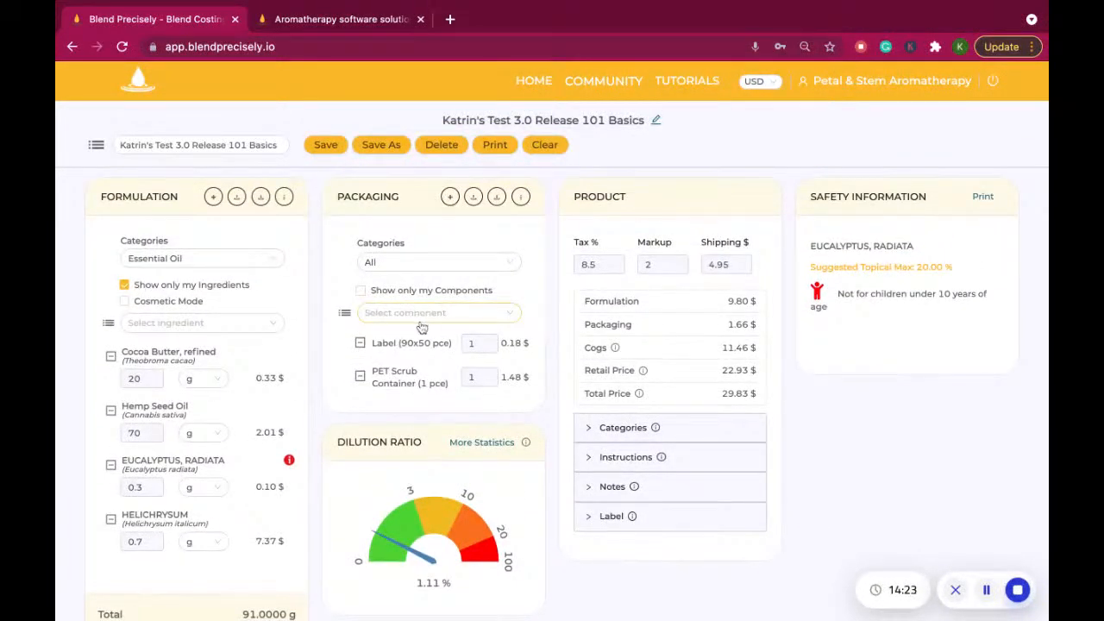
left_click(125, 287)
left_click(109, 328)
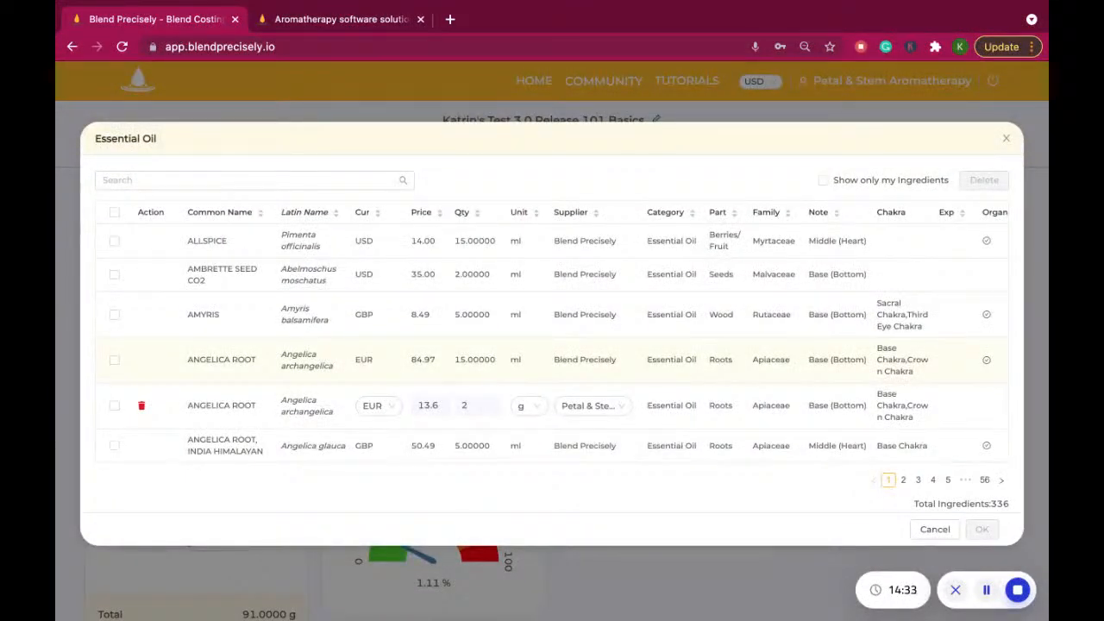
left_click(1005, 139)
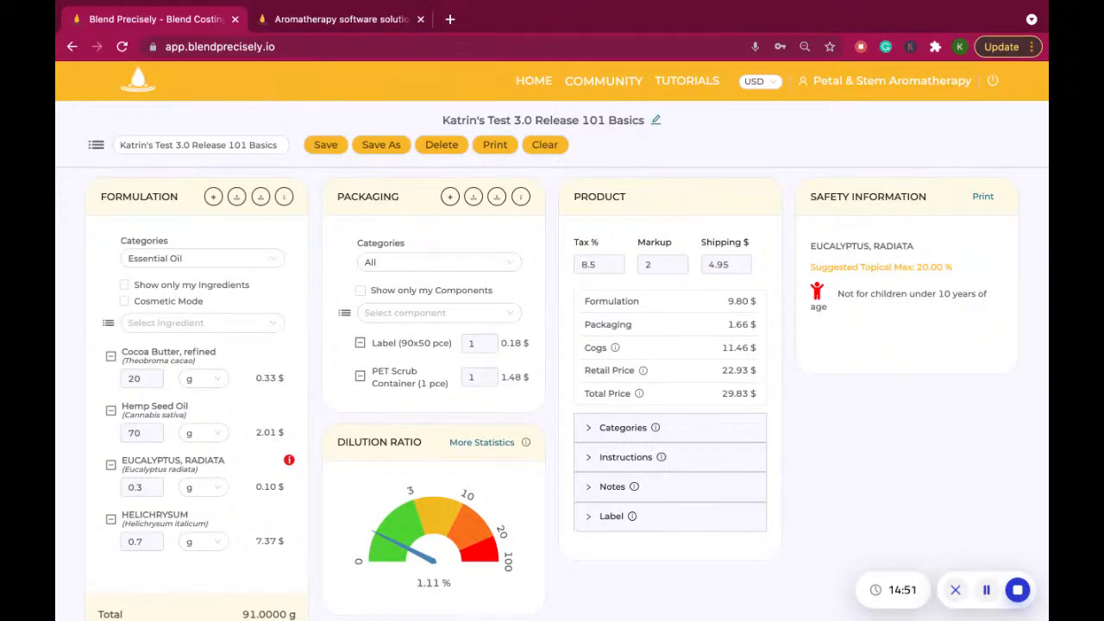
View the Add Raw Material form, close it, and check what the other formulation controls offer.
left_click(213, 197)
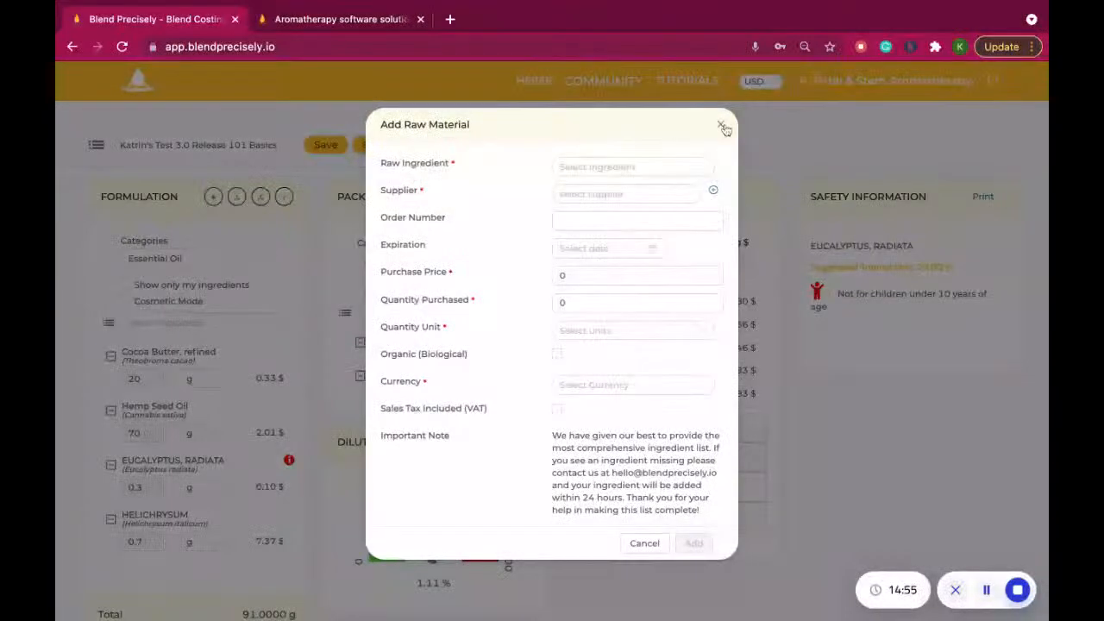
left_click(721, 127)
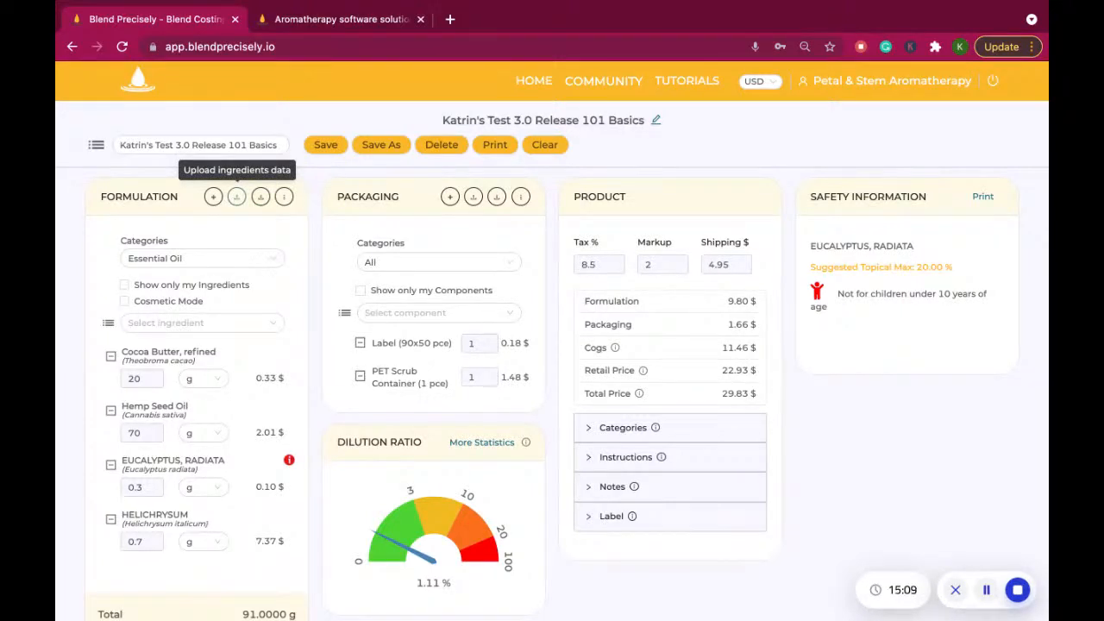
mouse_move(286, 200)
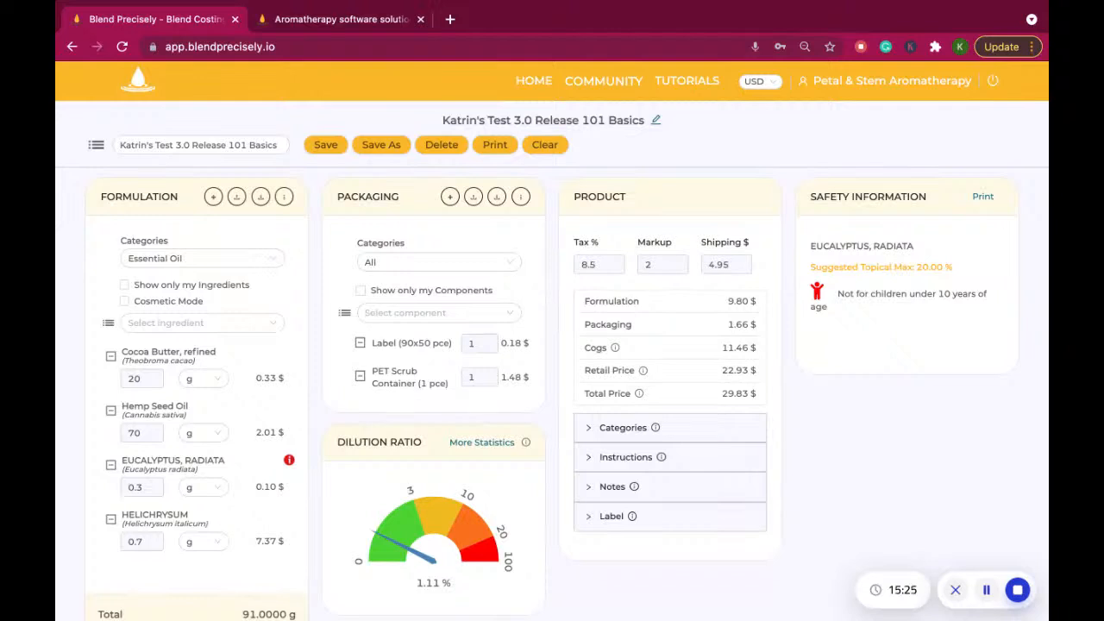
Clear the current recipe from the workspace to start a blank one.
scroll(567, 354, "down", 1)
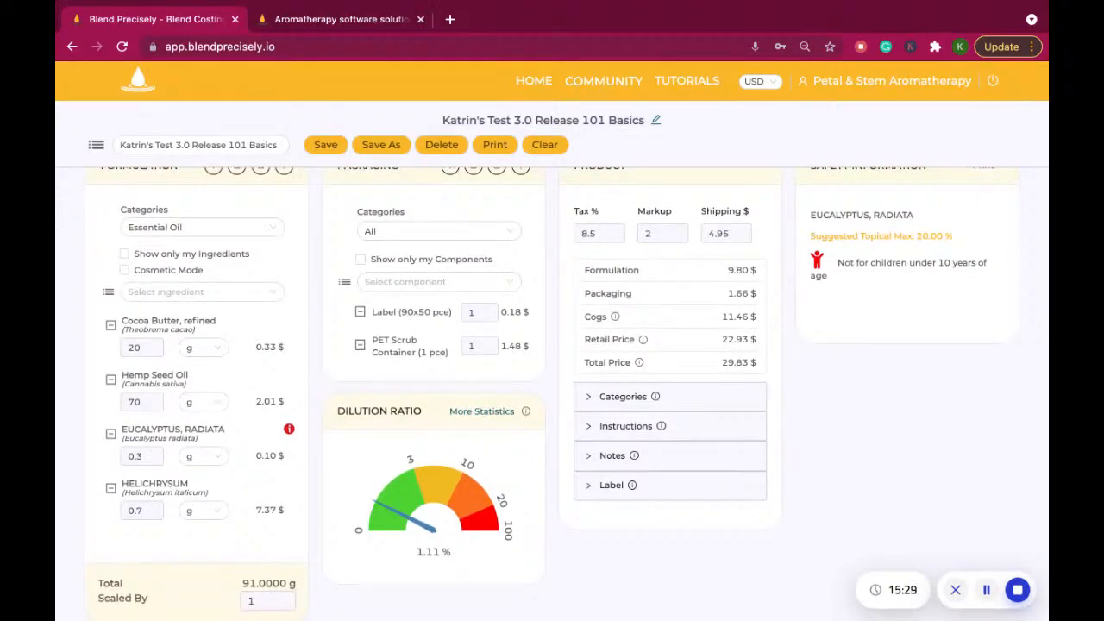
scroll(453, 165, "up", 1)
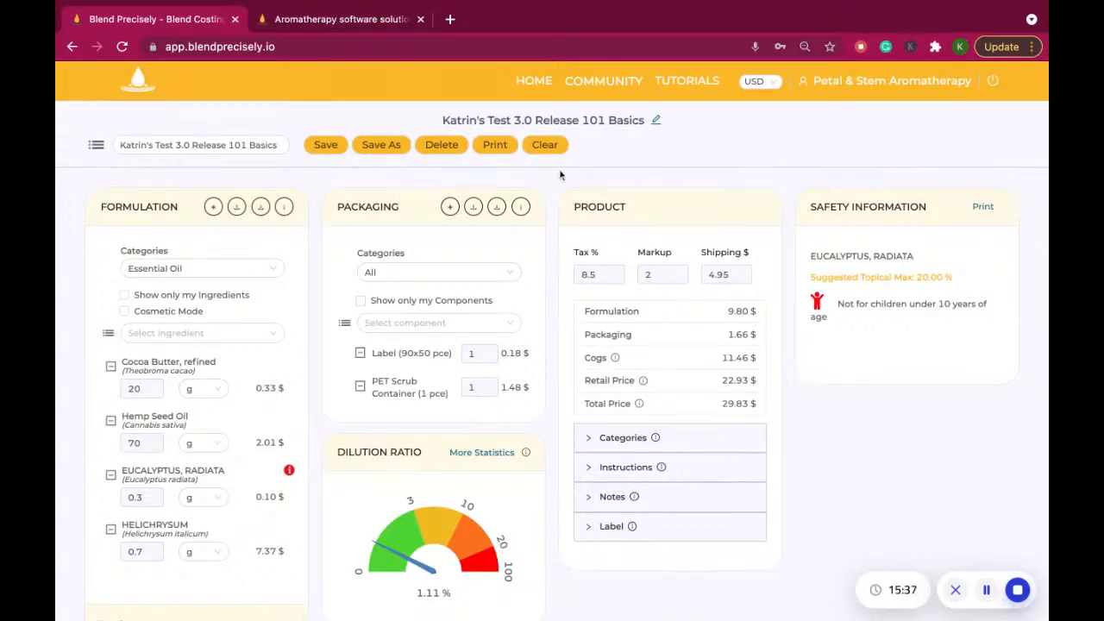
left_click(546, 147)
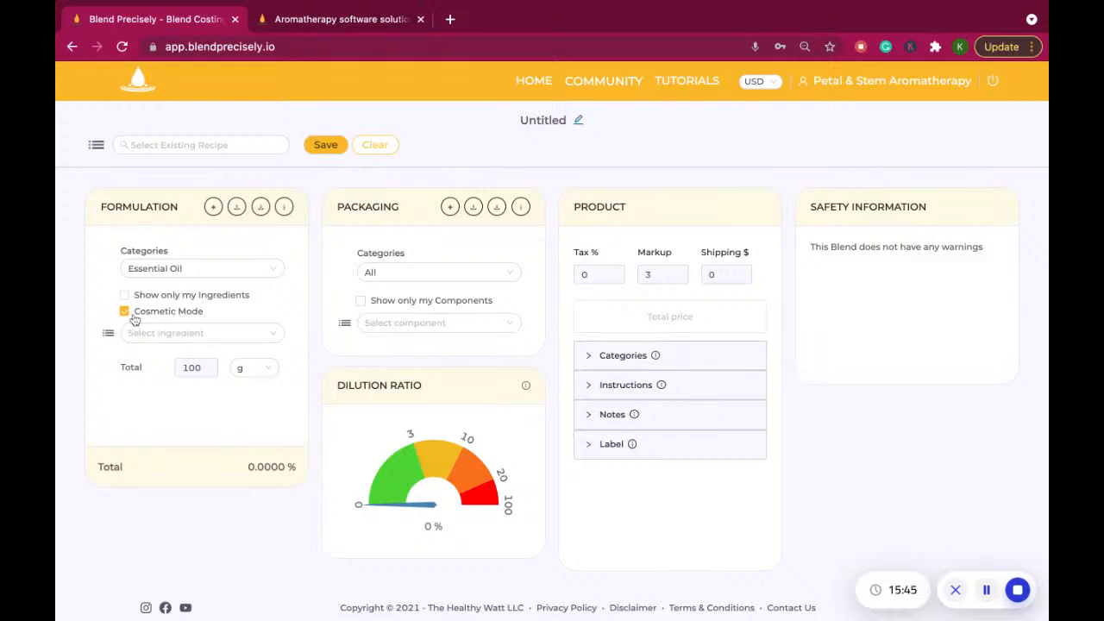
Open the account's default preferences, review the ingredient, Cosmetic Mode, unit and currency defaults, and save them.
mouse_move(862, 86)
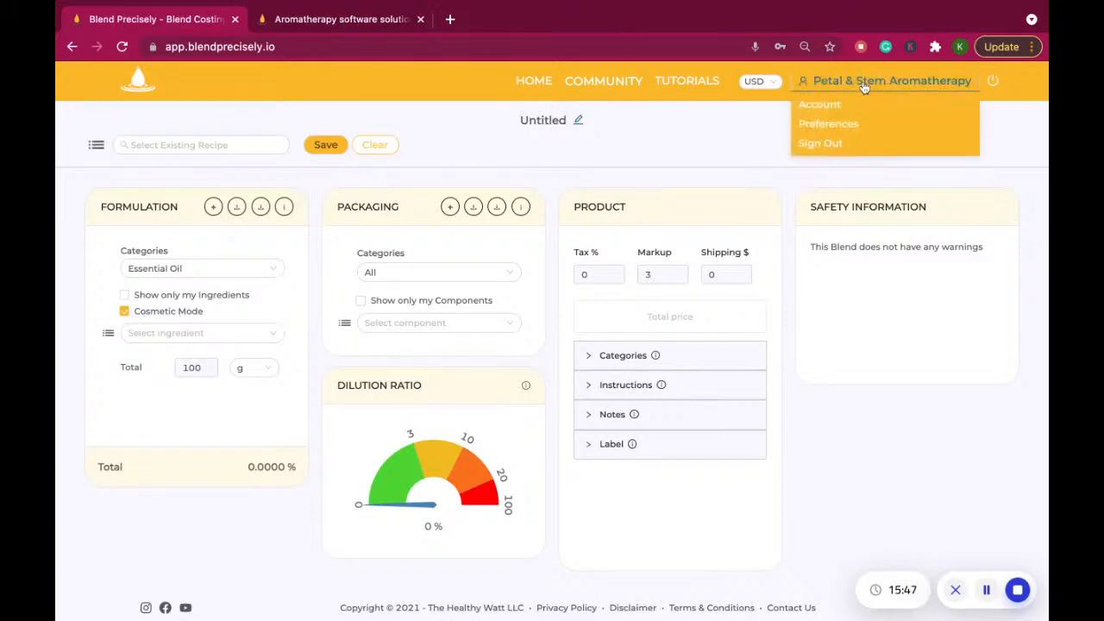
left_click(840, 132)
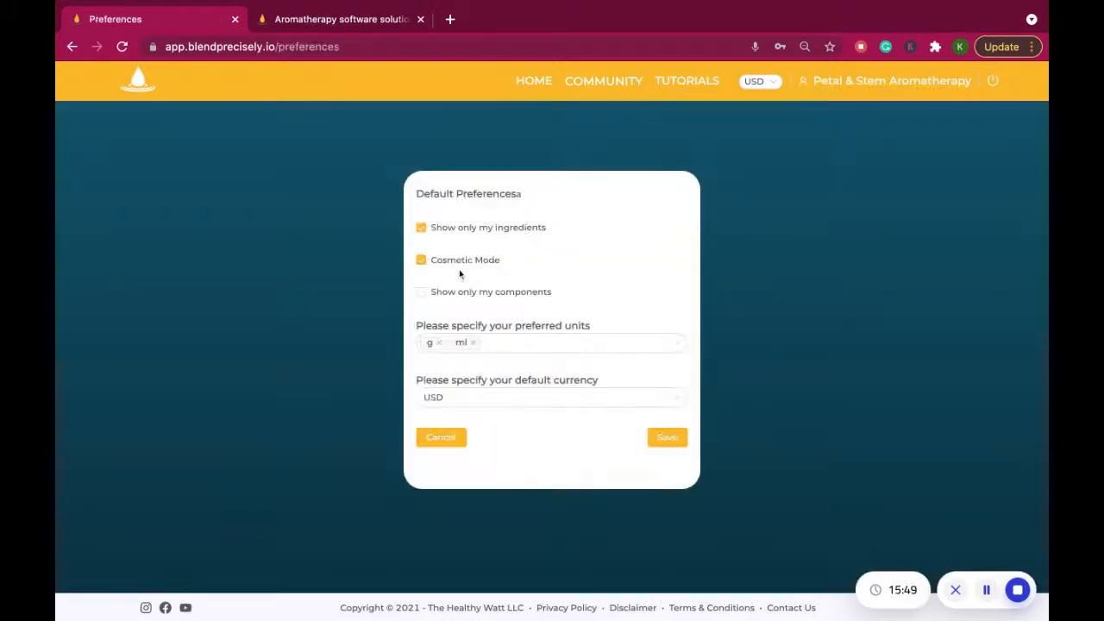
left_click(669, 439)
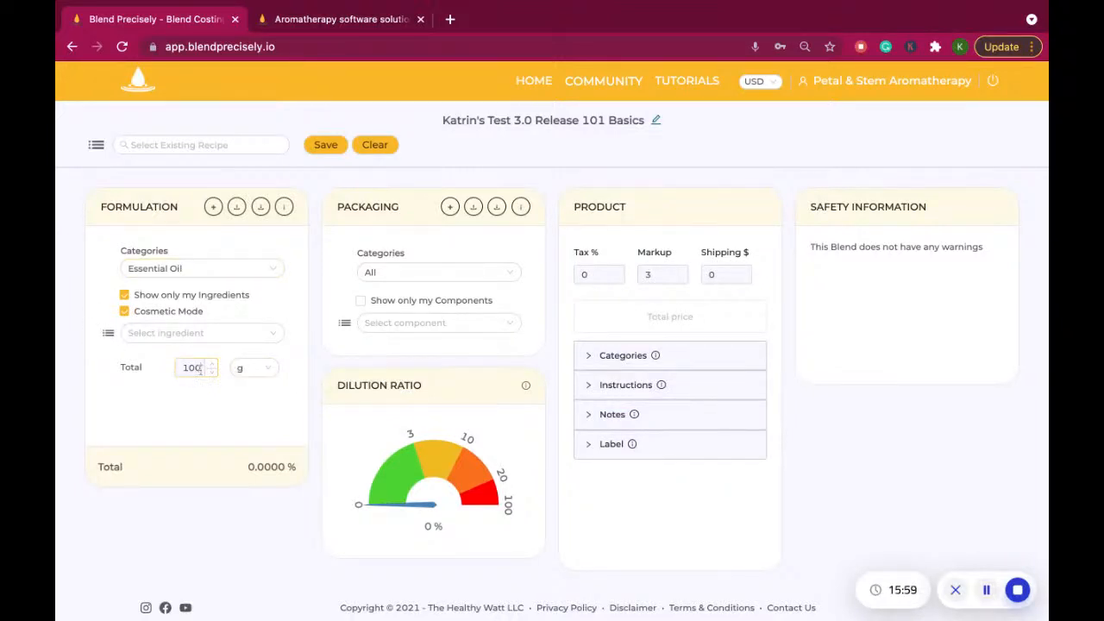
Set the formulation's total amount to 240 g.
key("BackSpace")
type("240")
left_click(269, 374)
type("g")
key("Return")
Turn off Show only my Ingredients and add the essential oil ANISE, SEED to the formulation.
left_click(125, 296)
left_click(155, 340)
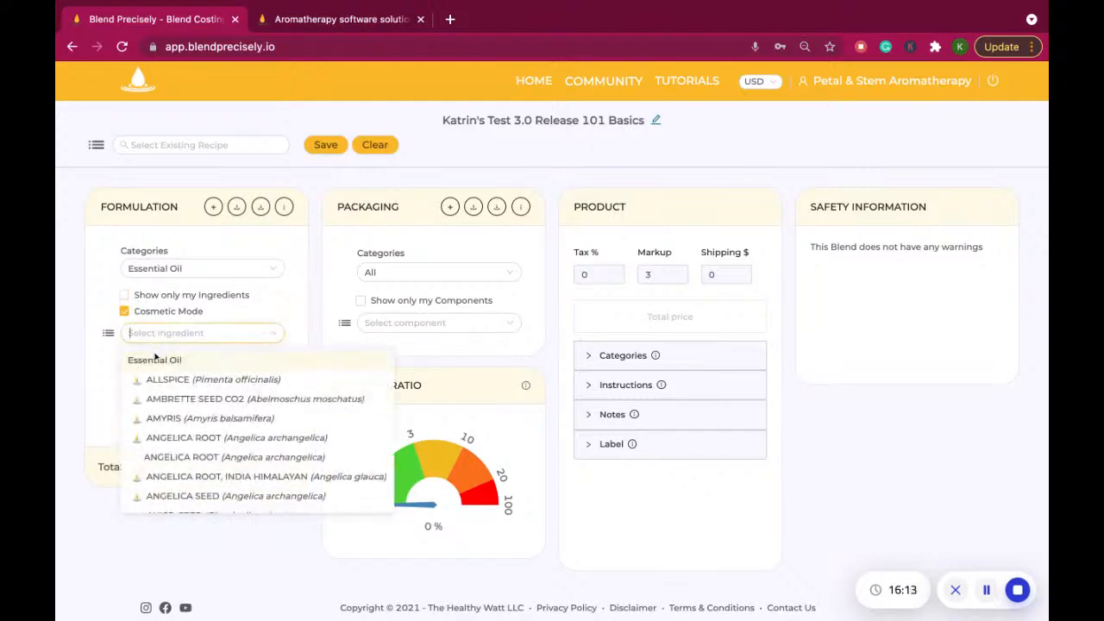
scroll(175, 431, "down", 1)
scroll(176, 433, "down", 1)
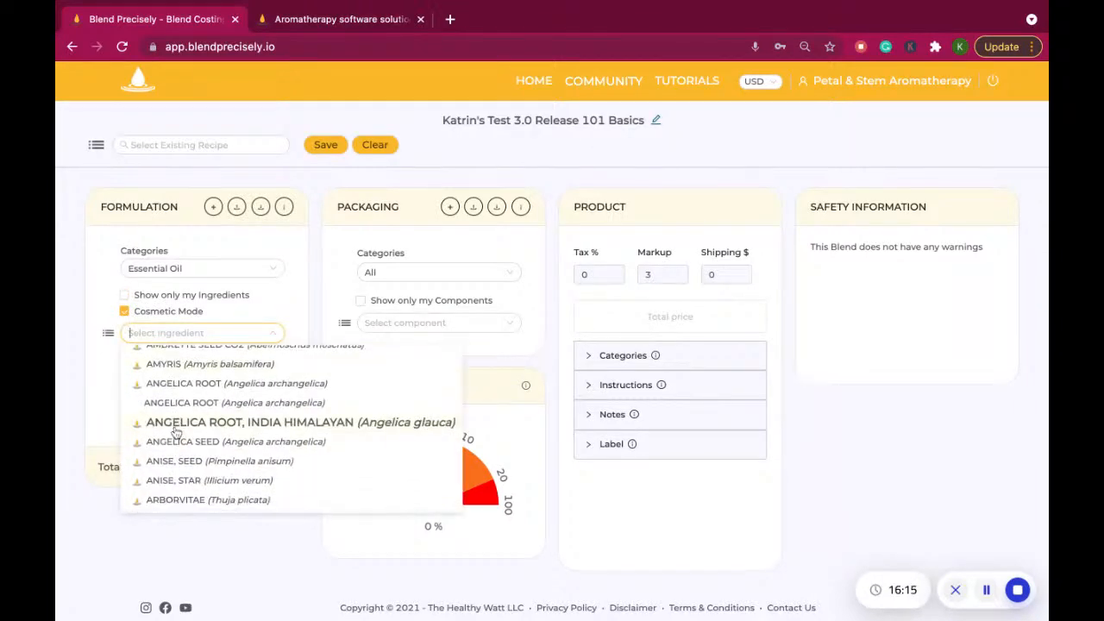
left_click(171, 465)
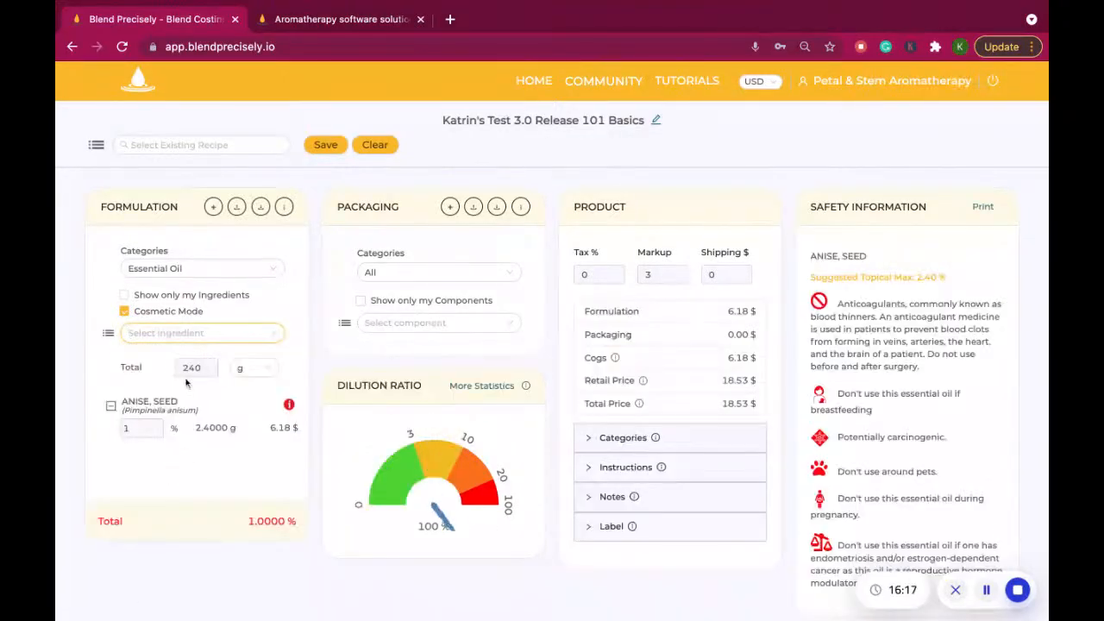
Switch the ingredient category to Carrier Oil and add Apricot Kernel Oil to the formulation.
left_click(175, 336)
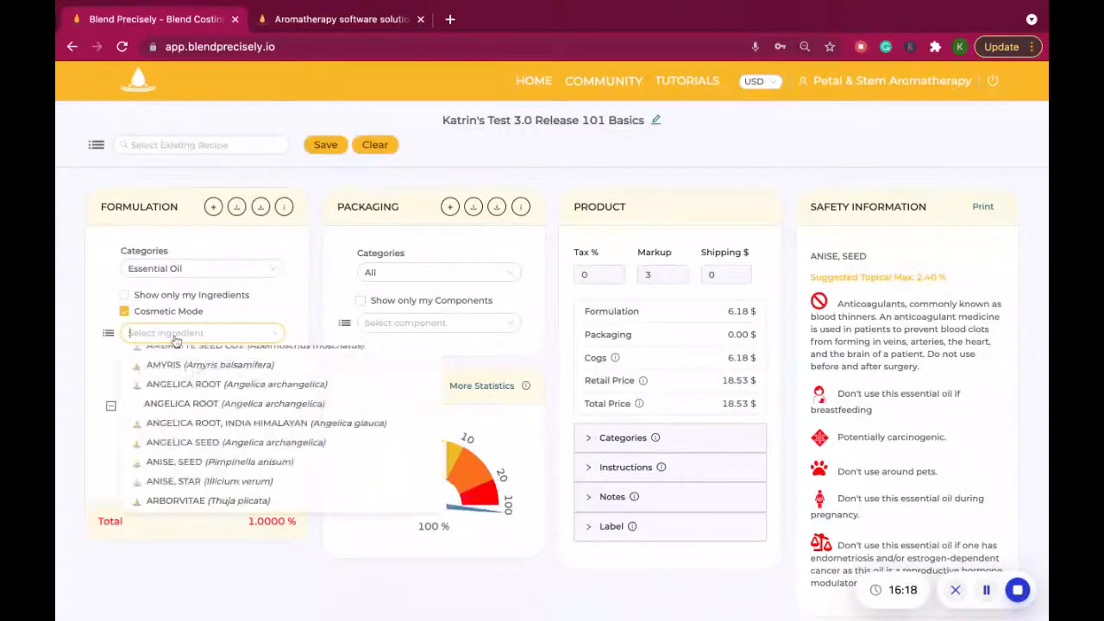
left_click(188, 268)
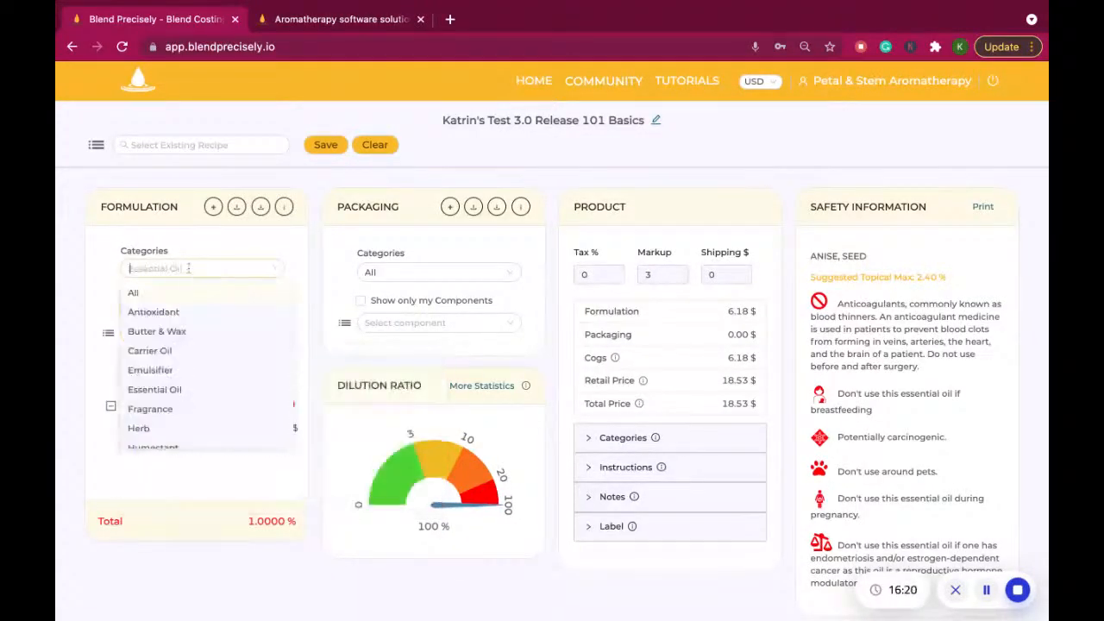
left_click(151, 350)
left_click(183, 335)
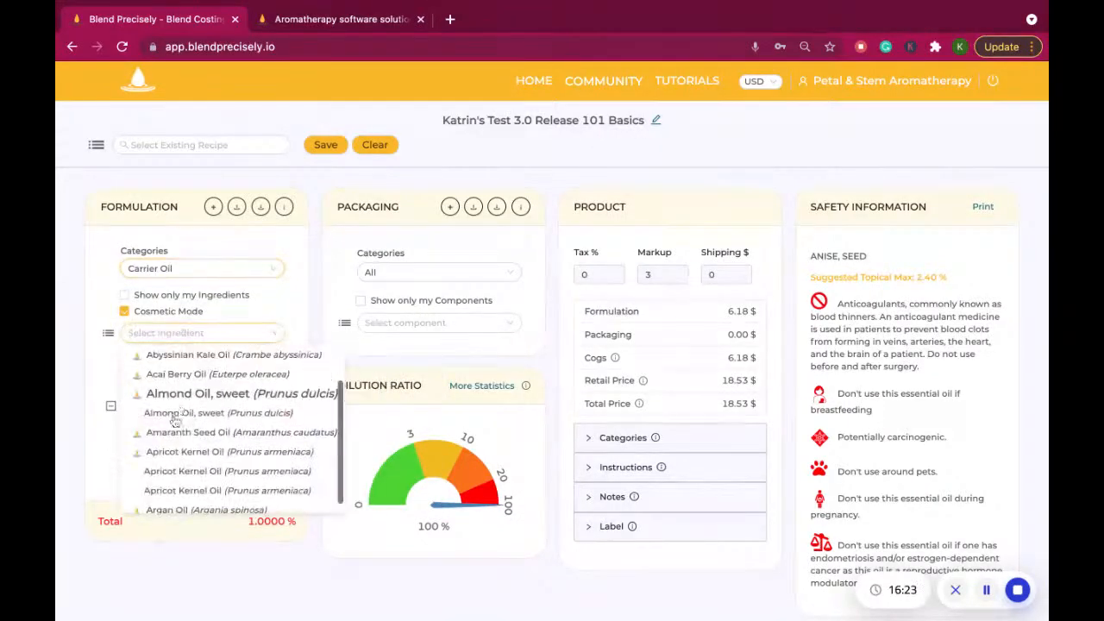
left_click(173, 451)
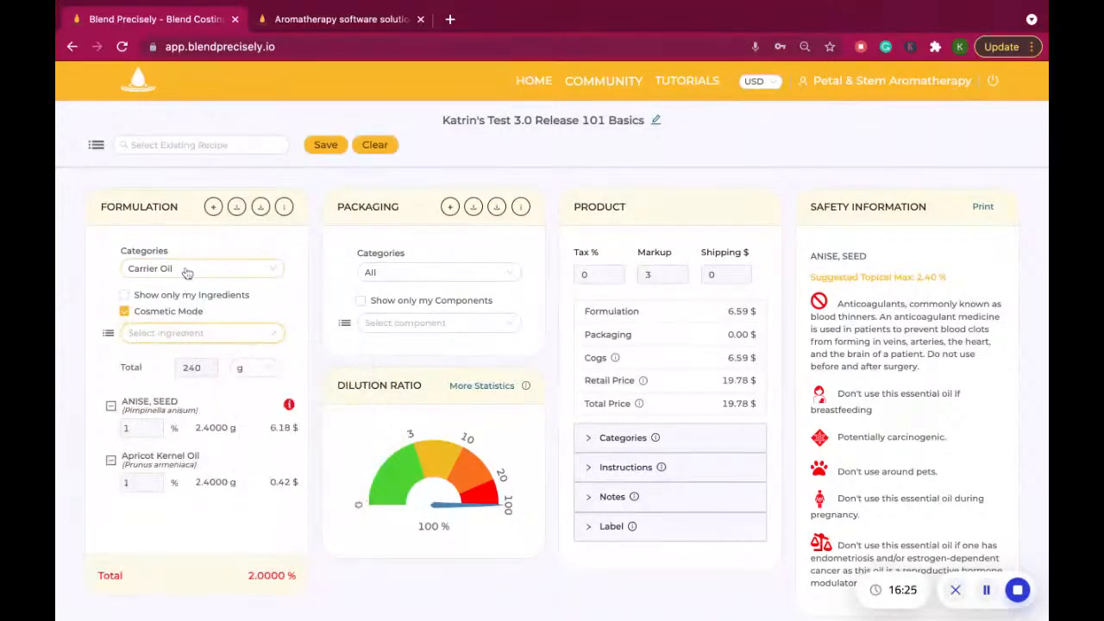
Switch the ingredient category to Butter & Wax and add Cera Bellina Wax to the formulation.
left_click(187, 271)
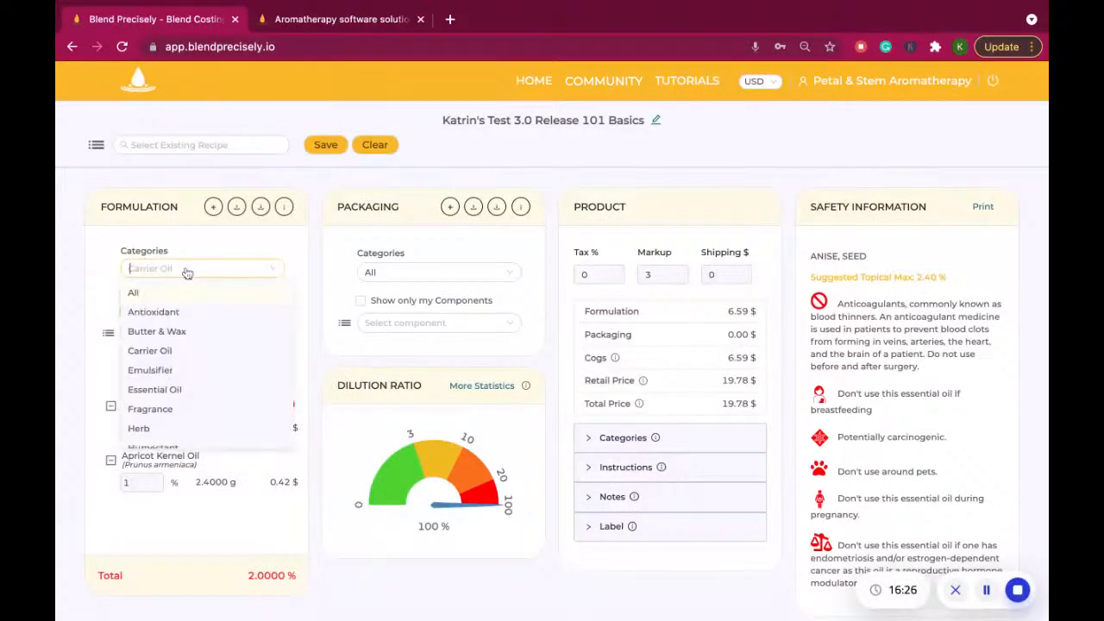
left_click(168, 333)
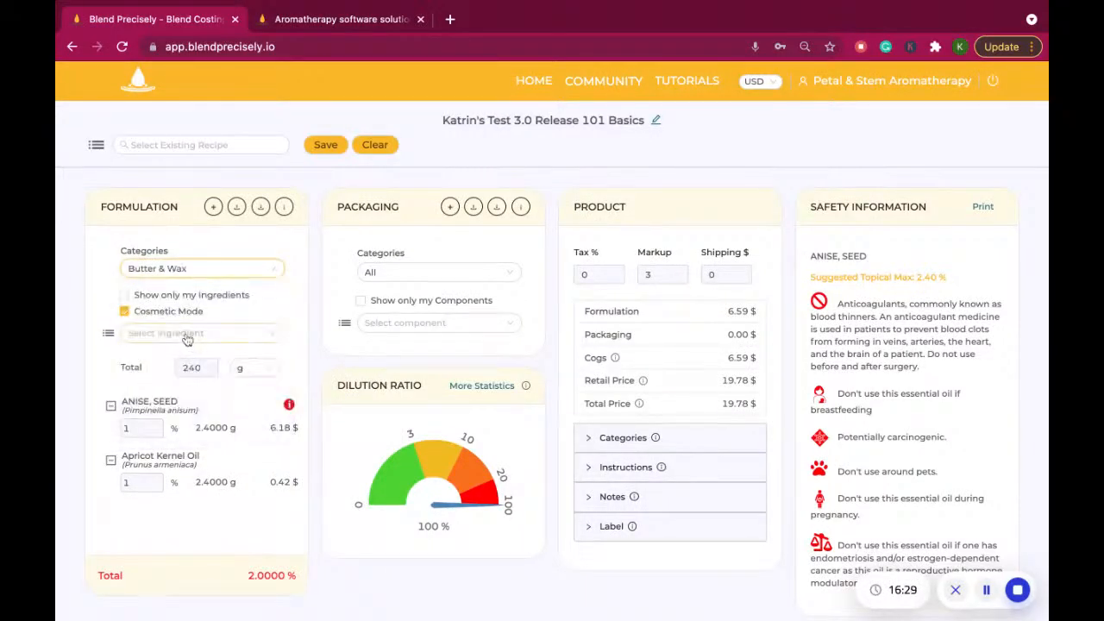
left_click(187, 337)
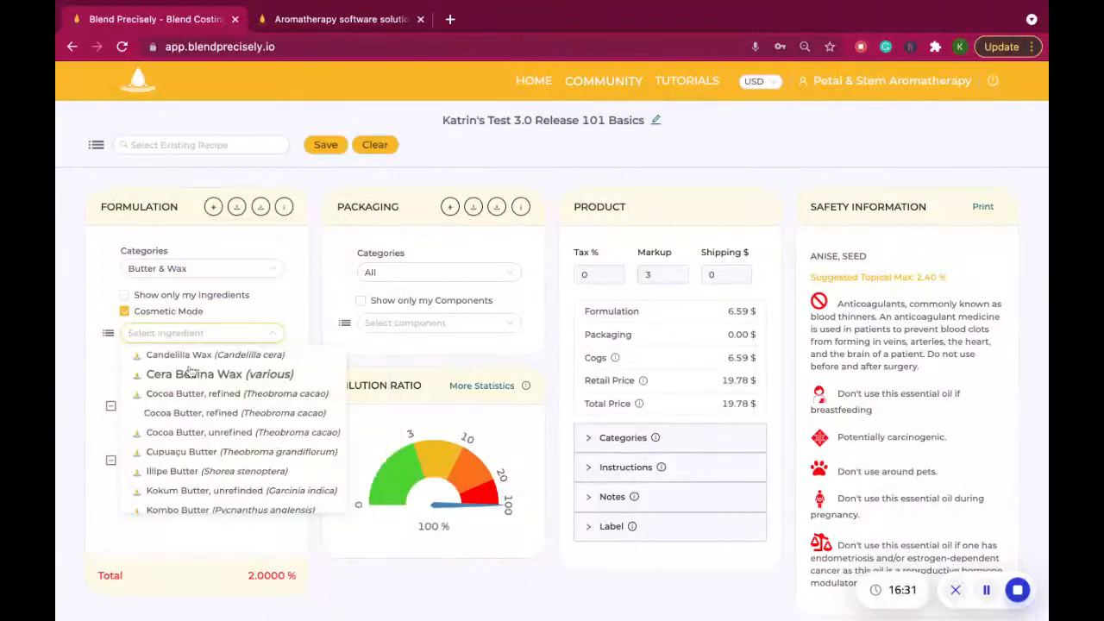
left_click(190, 374)
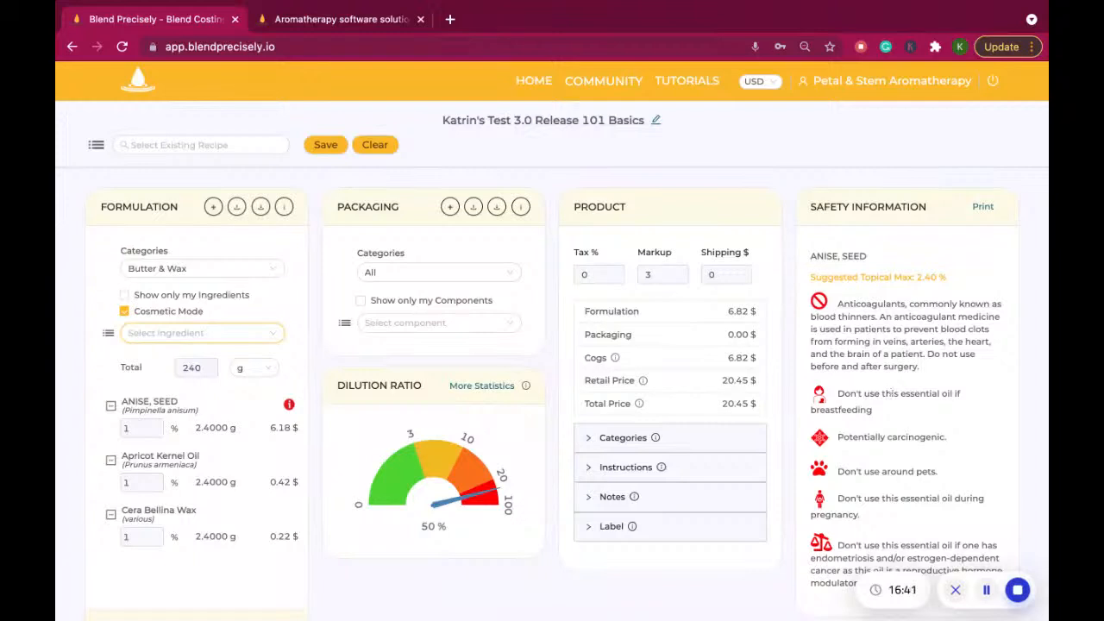
Set Apricot Kernel Oil to 80% and Cera Bellina Wax to 14% of the formulation.
scroll(893, 392, "down", 1)
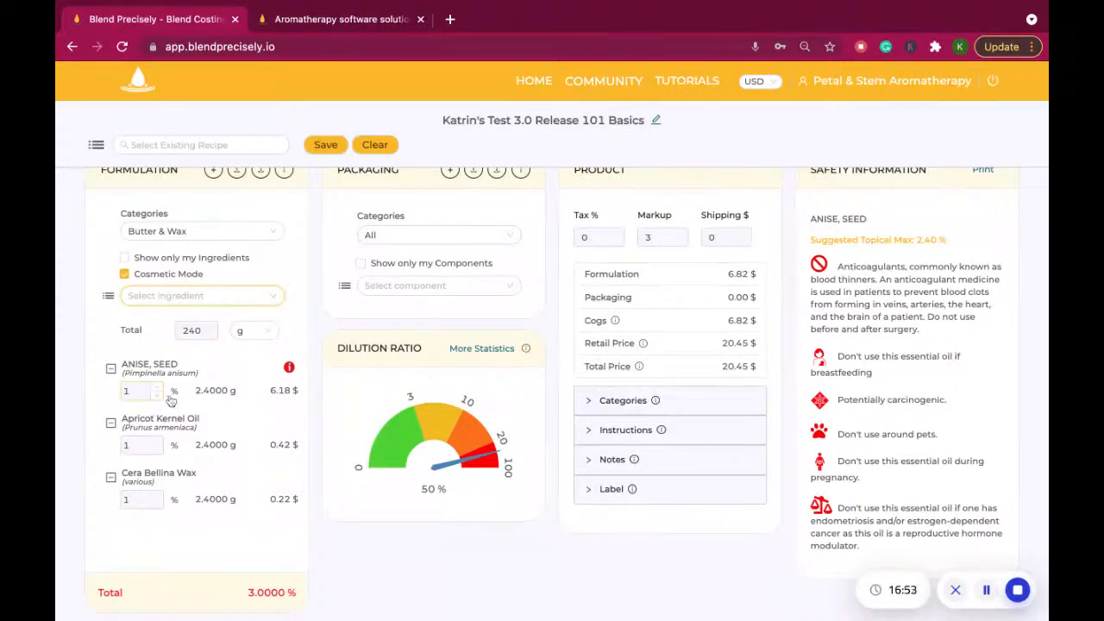
left_click(128, 445)
key("BackSpace")
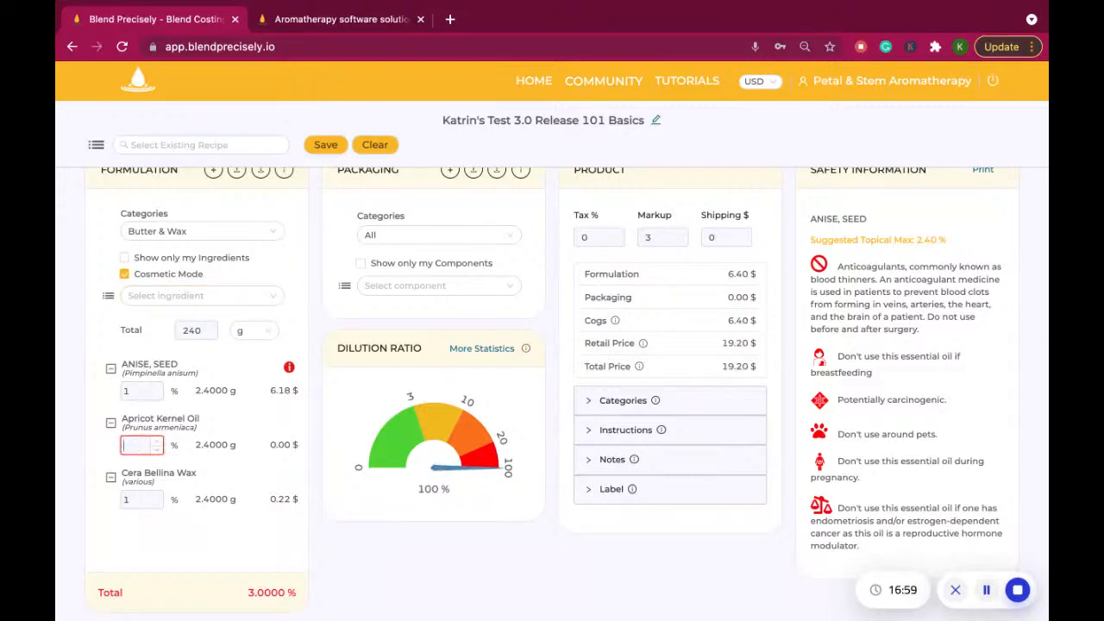
type("80")
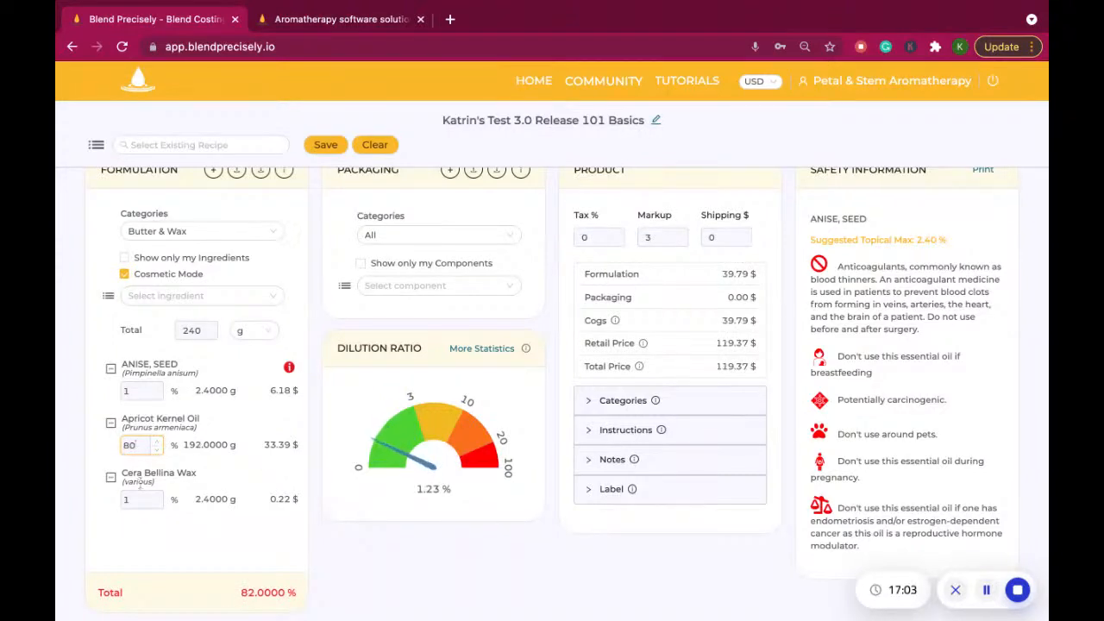
left_click(137, 498)
key("BackSpace")
type("14")
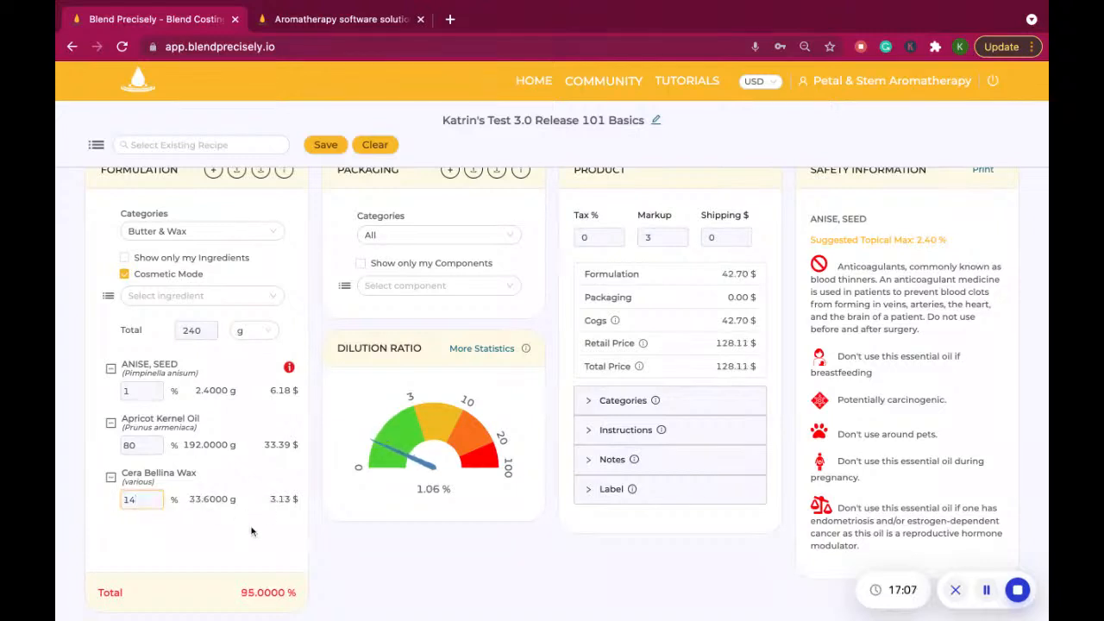
left_click(253, 531)
Change the Apricot Kernel Oil share to 85%.
left_click(138, 445)
key("BackSpace")
type("5")
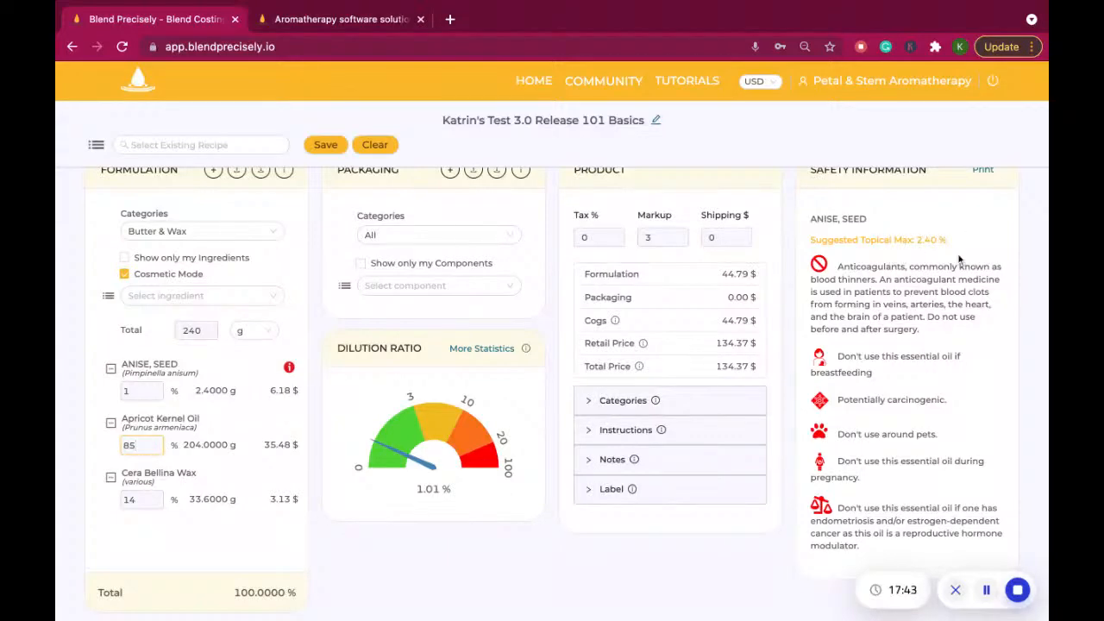
View the blend's additional statistics tables and pie charts, including its print option, and close them.
left_click(493, 355)
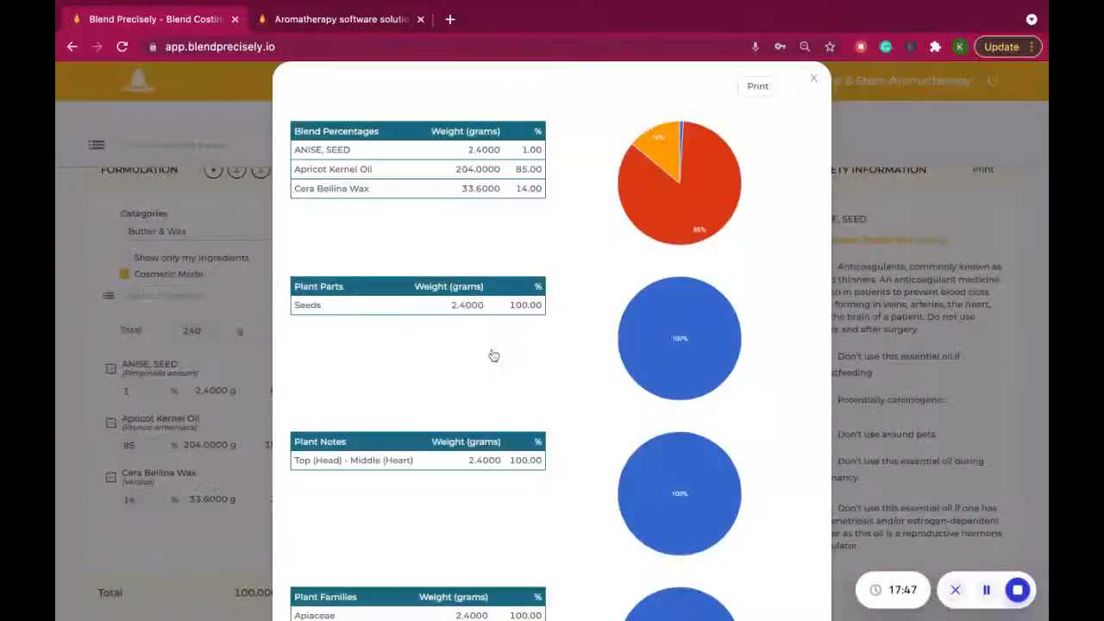
scroll(493, 459, "down", 4)
scroll(490, 456, "up", 4)
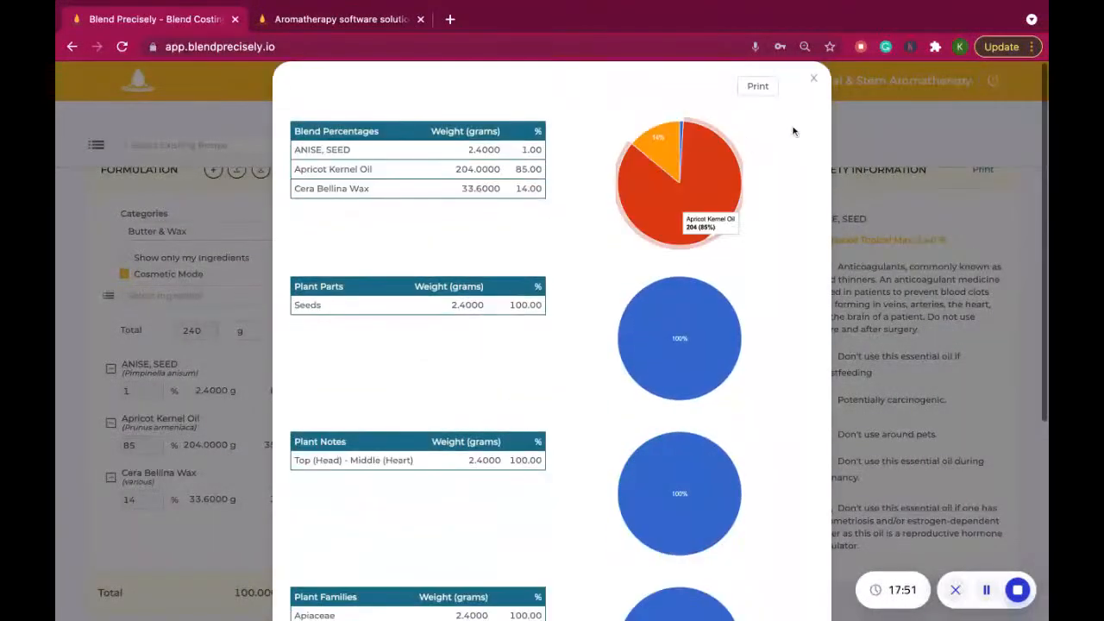
left_click(813, 79)
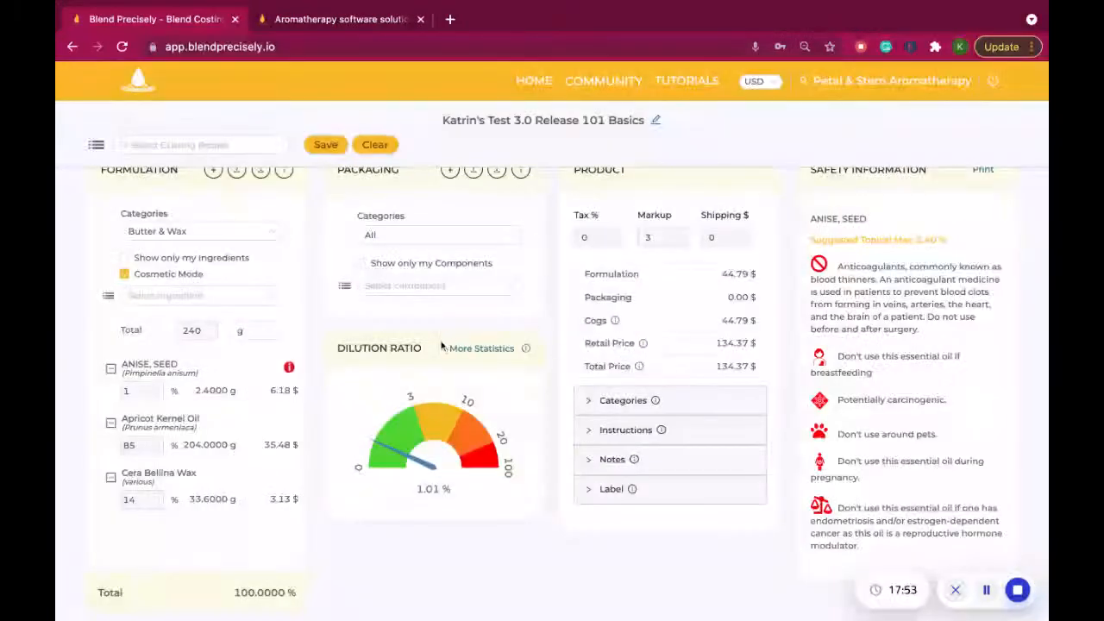
left_click(486, 349)
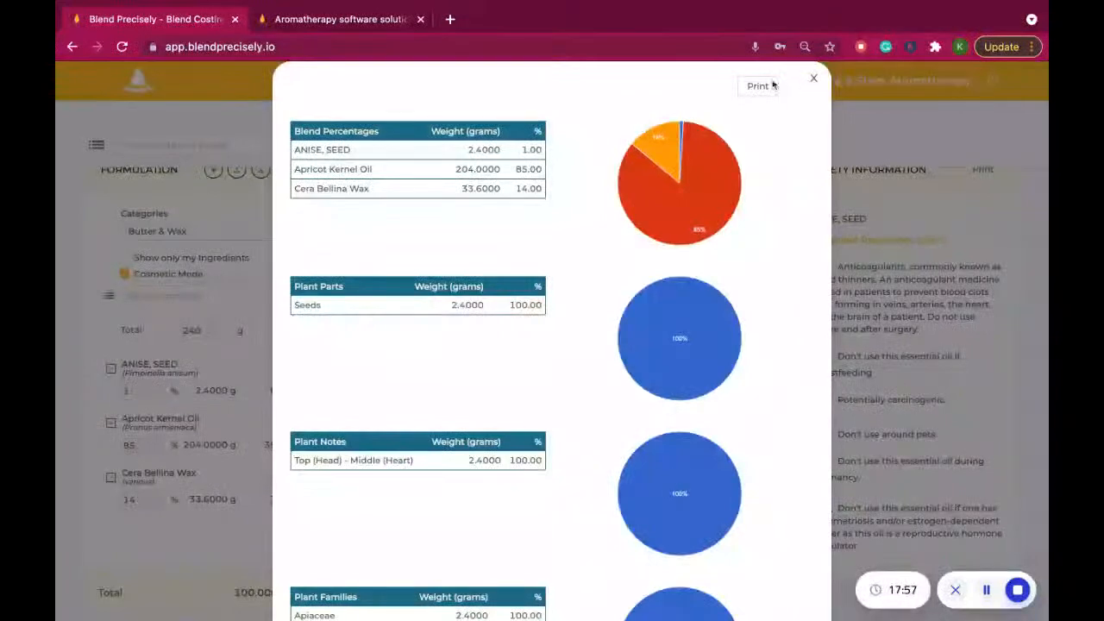
left_click(813, 78)
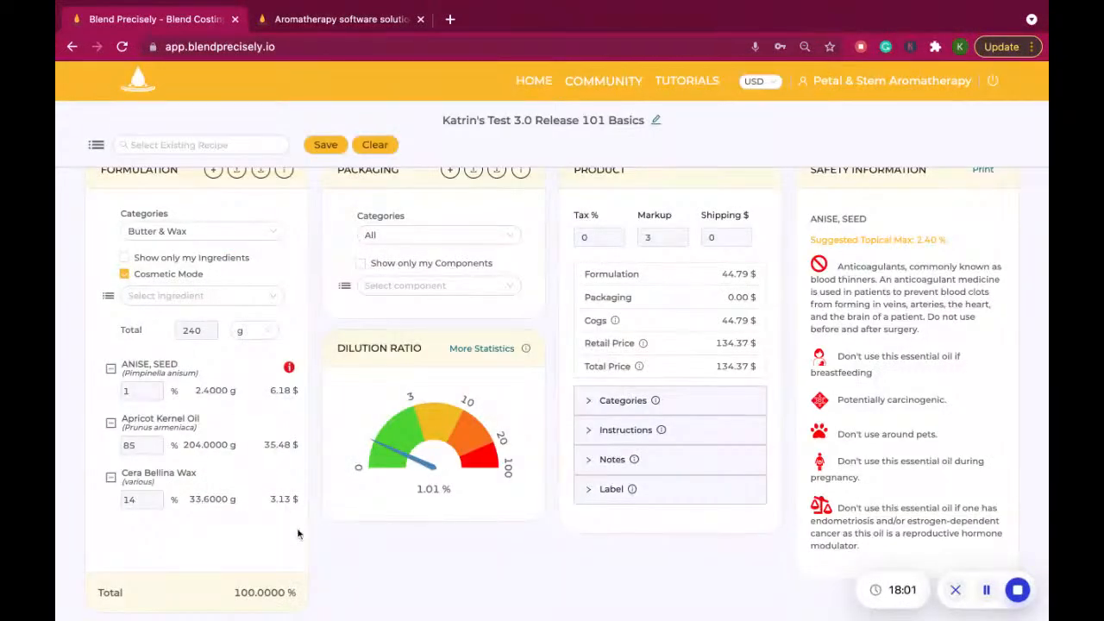
Turn on Show only my Components and add one PET Scrub Container to the packaging.
scroll(297, 533, "up", 1)
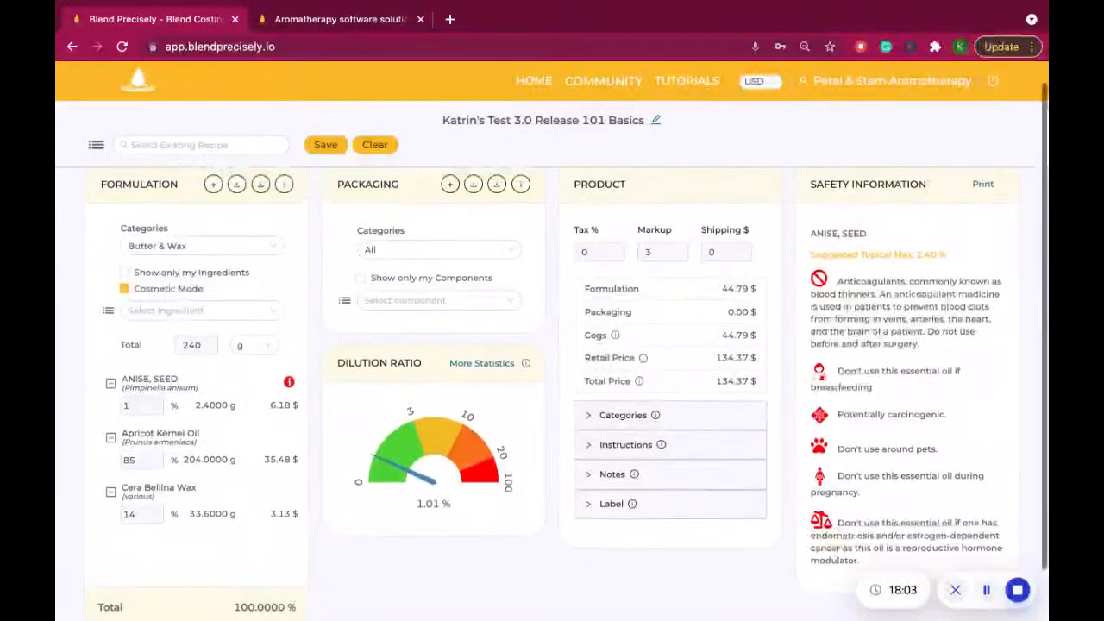
left_click(410, 312)
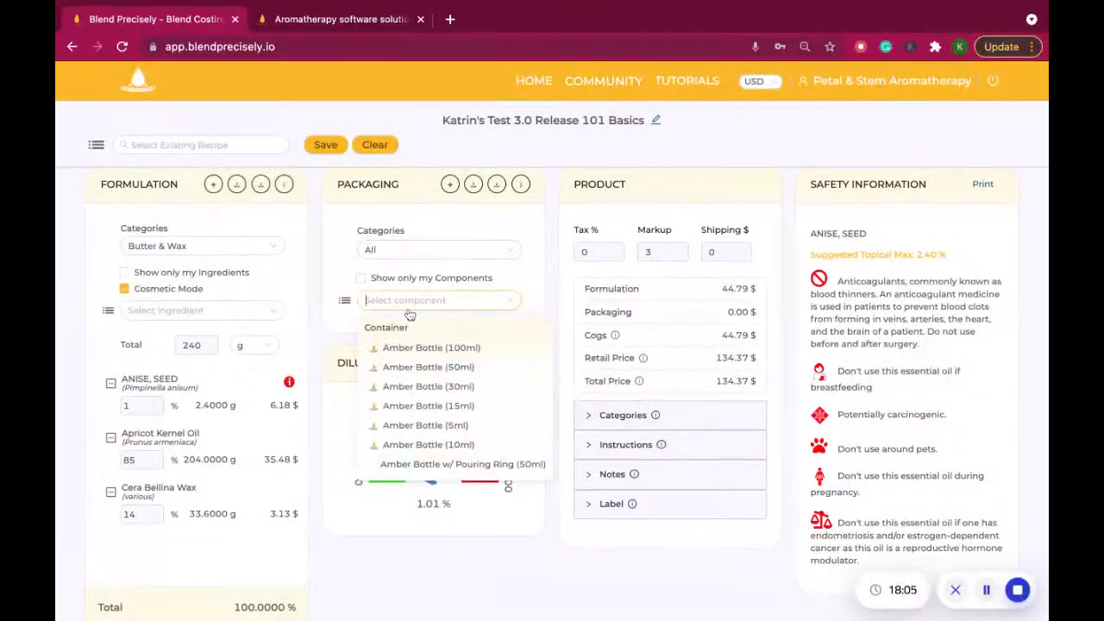
scroll(405, 405, "down", 2)
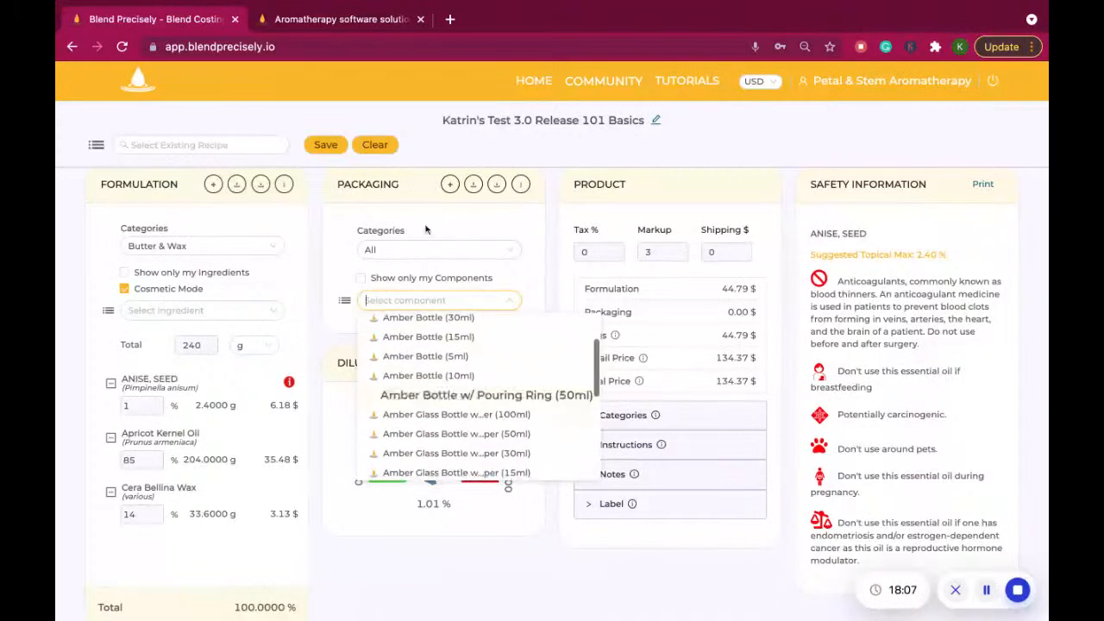
left_click(360, 277)
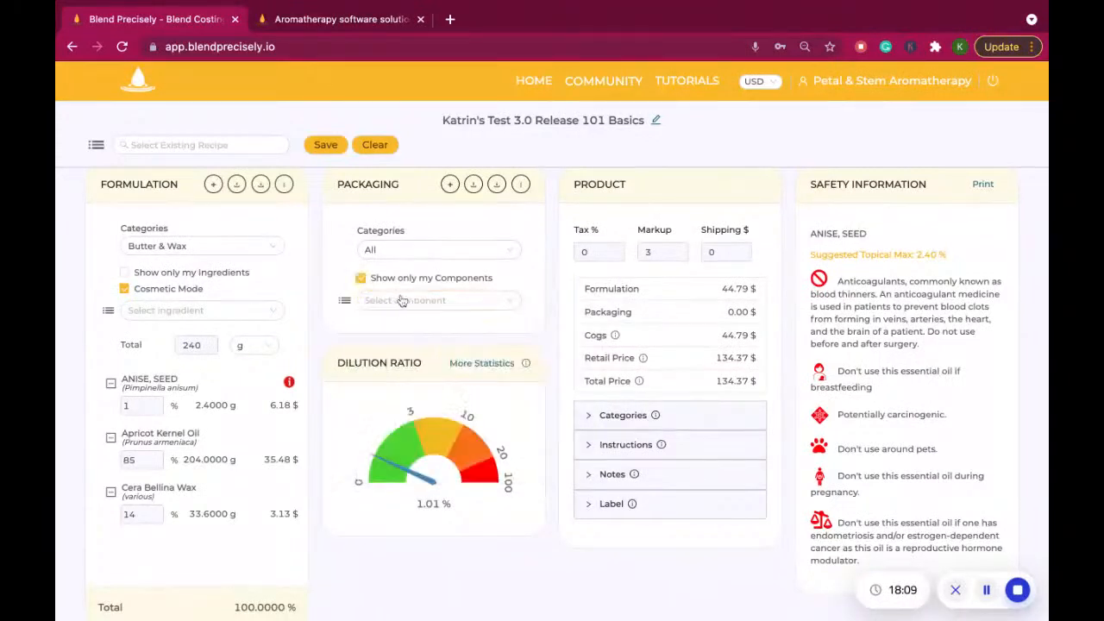
left_click(401, 298)
left_click(412, 419)
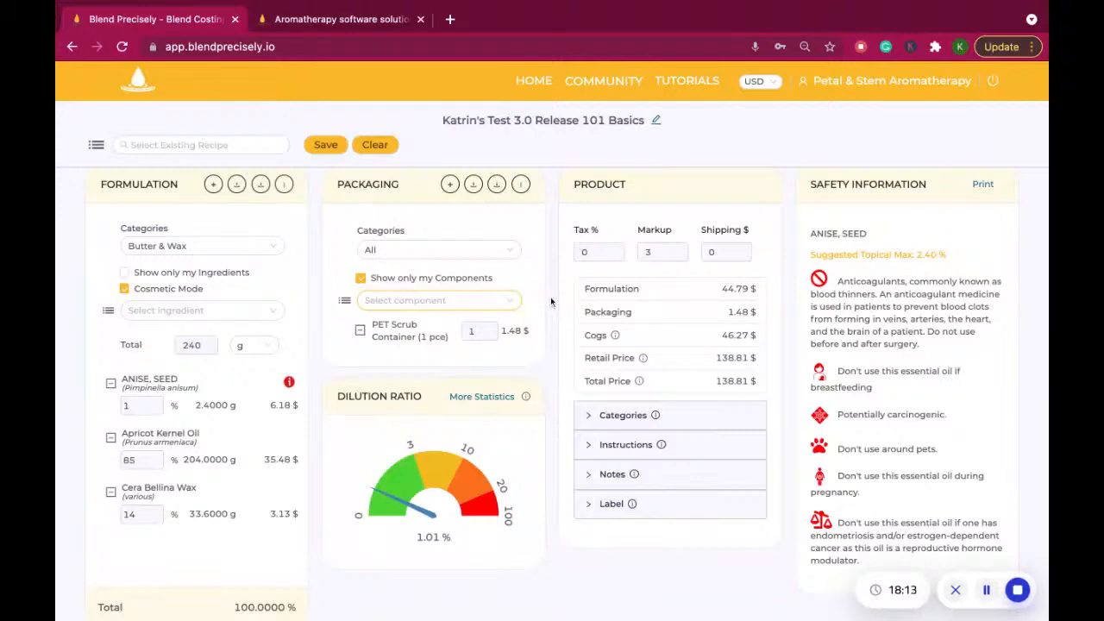
left_click(656, 122)
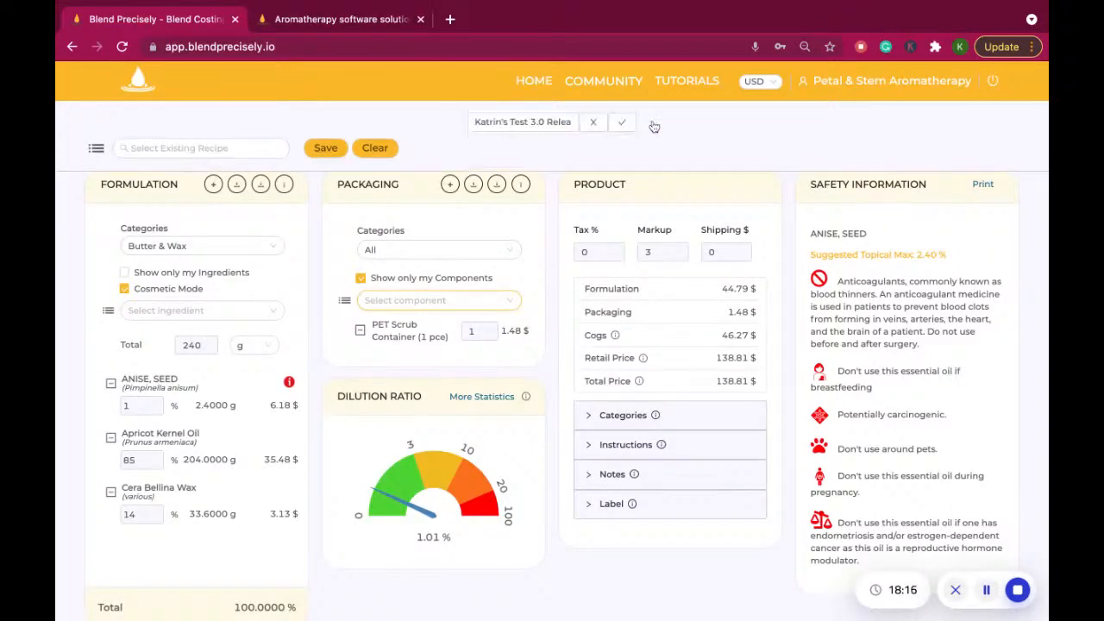
triple_click(473, 121)
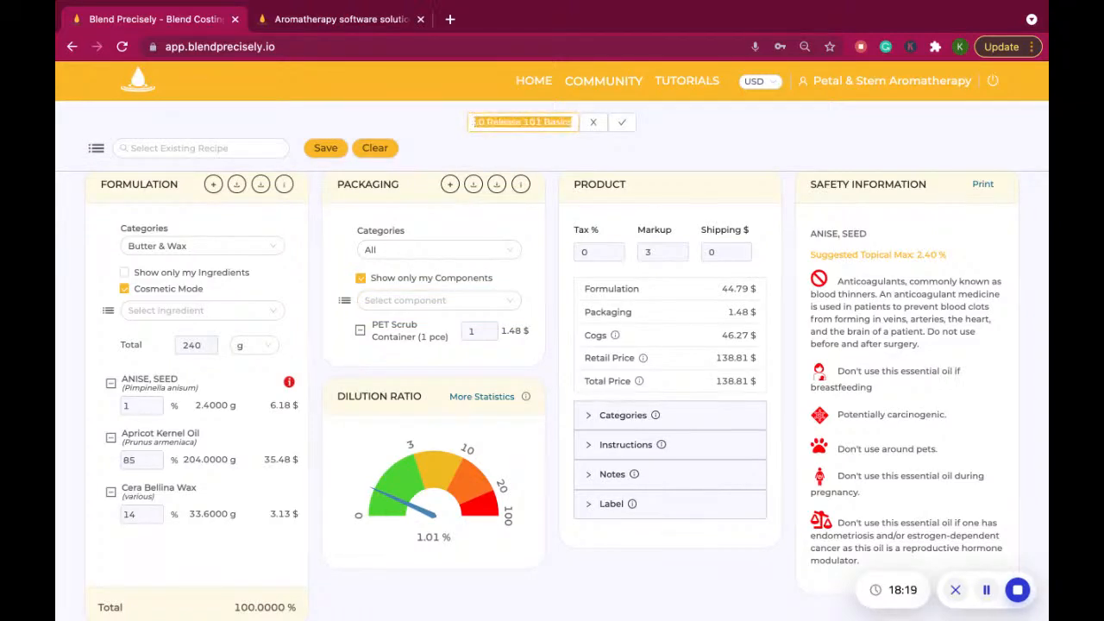
type("C")
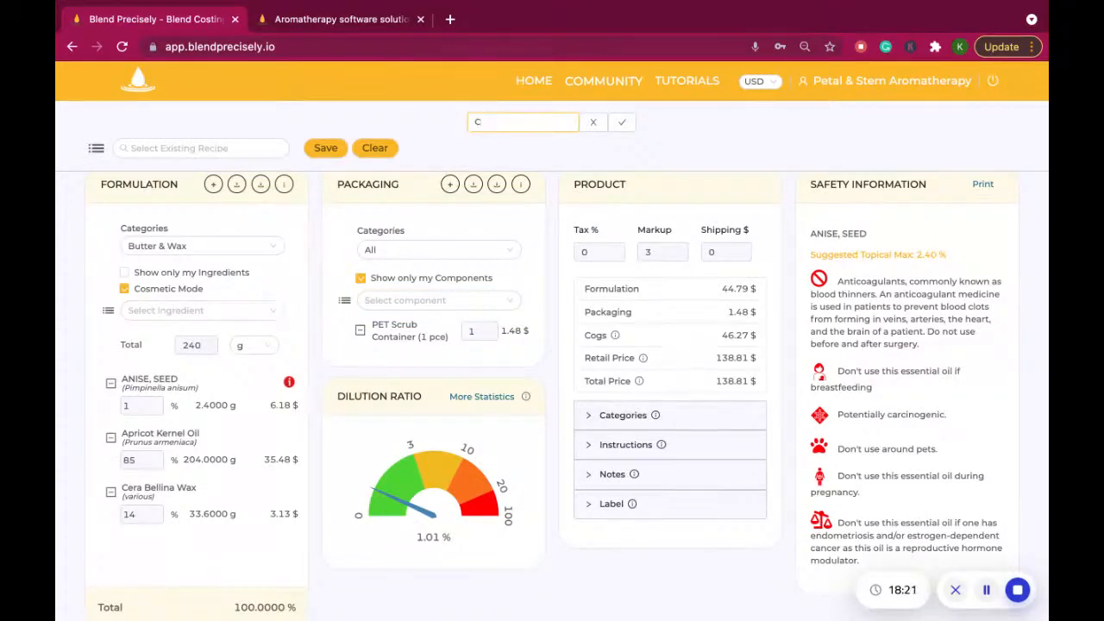
left_click(593, 122)
scroll(552, 388, "down", 2)
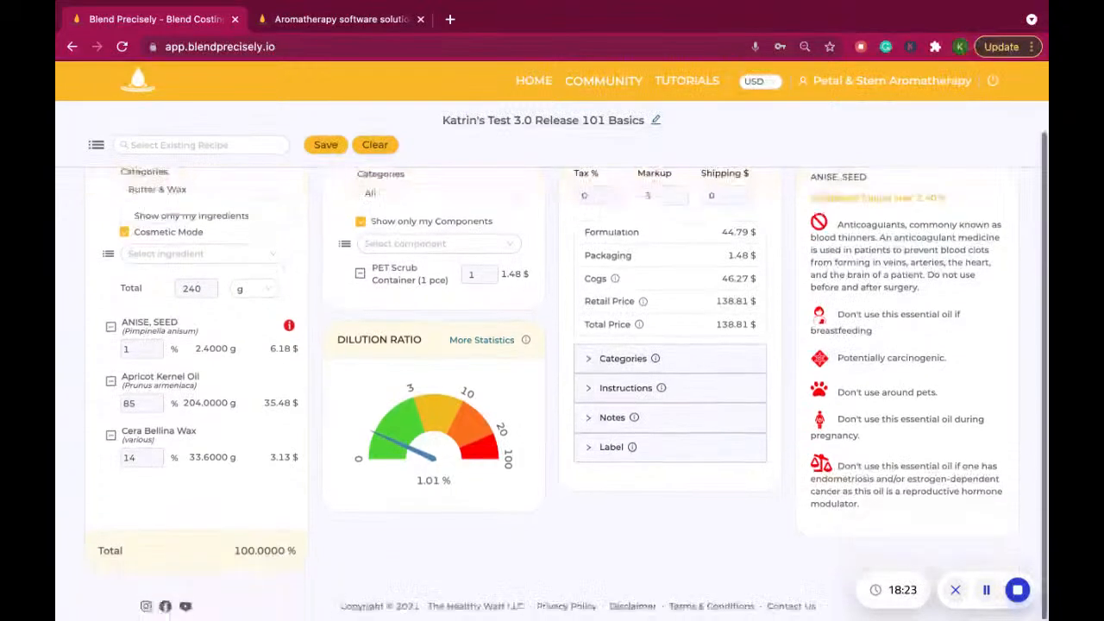
Rename the recipe as "Cosmetic 3.0 Release 101 Basics".
left_click(655, 121)
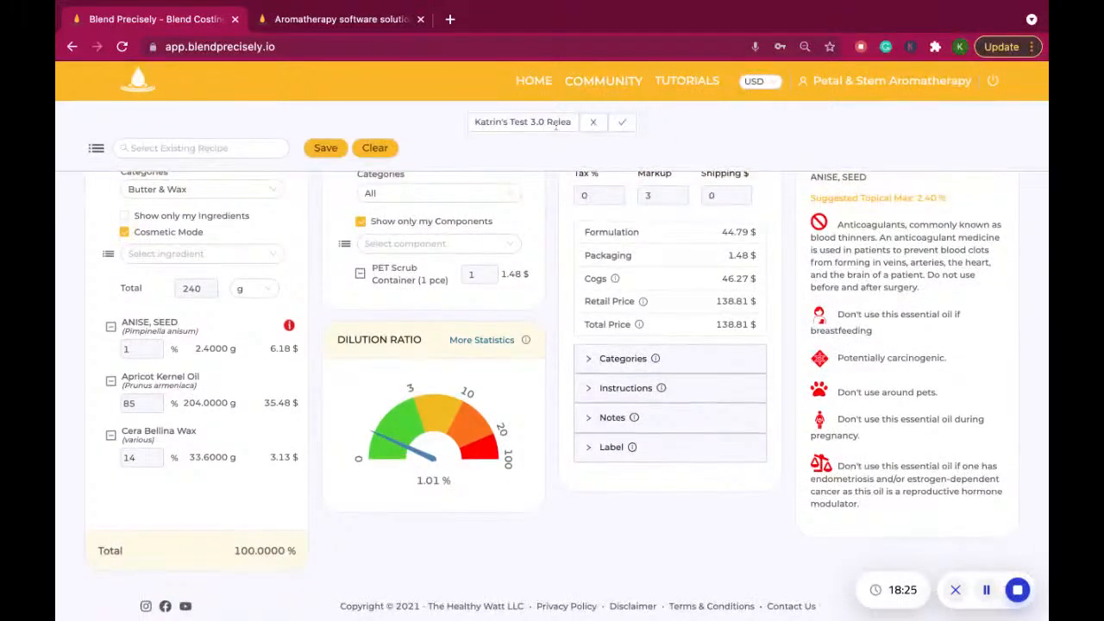
key("BackSpace")
key("BackSpace")
key("BackSpace")
key("BackSpace")
key("BackSpace")
key("BackSpace")
key("BackSpace")
key("BackSpace")
key("BackSpace")
key("BackSpace")
key("BackSpace")
key("BackSpace")
key("BackSpace")
key("BackSpace")
key("BackSpace")
key("BackSpace")
key("BackSpace")
key("BackSpace")
key("BackSpace")
key("BackSpace")
key("BackSpace")
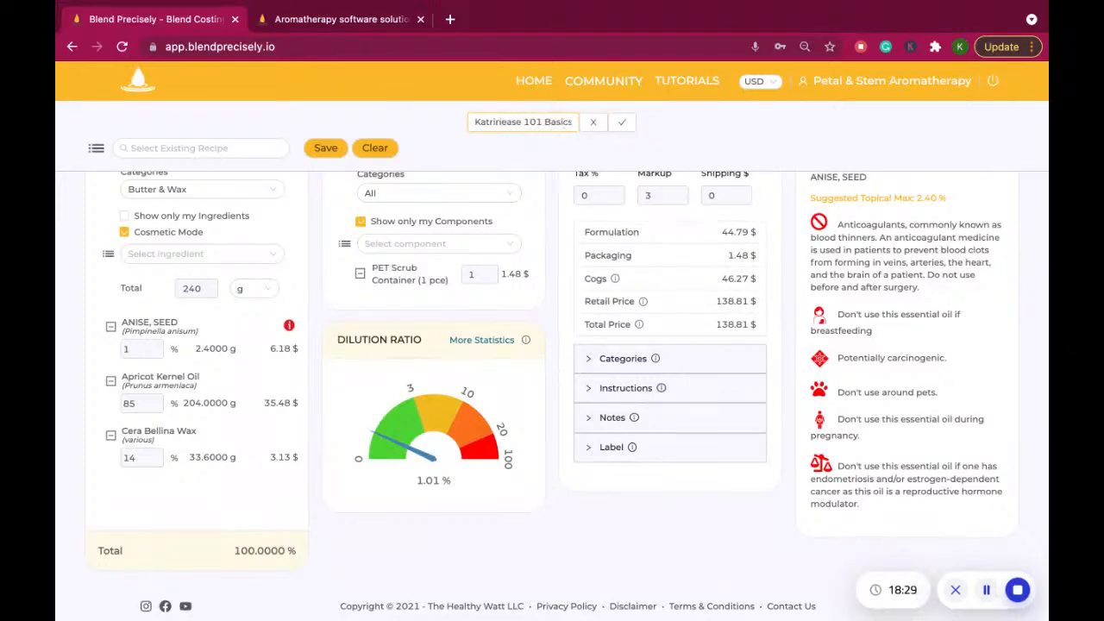
type("Cosmetic ")
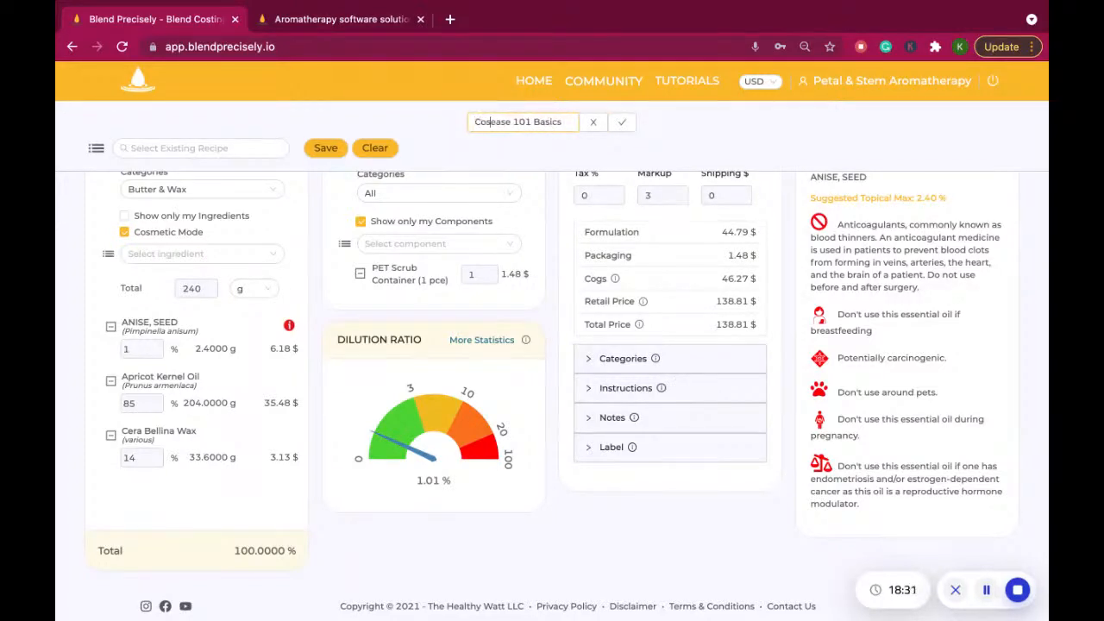
type("3.0 Release")
left_click(619, 125)
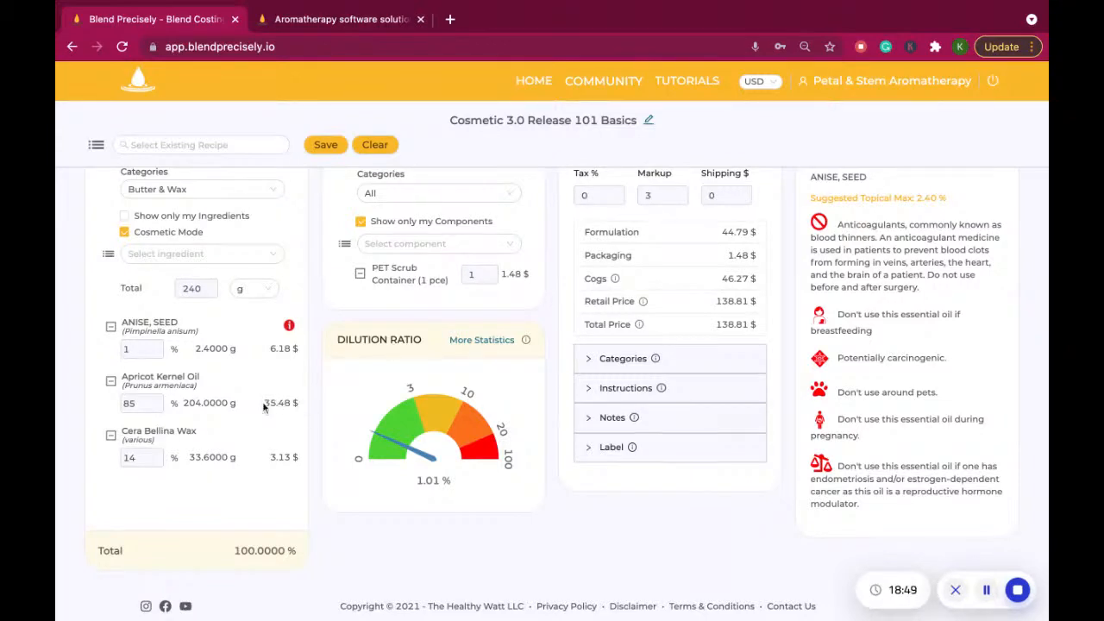
Turn on Show only my Ingredients and add the owned Apricot Kernel Oil from the Carrier Oil category.
left_click(147, 217)
left_click(167, 256)
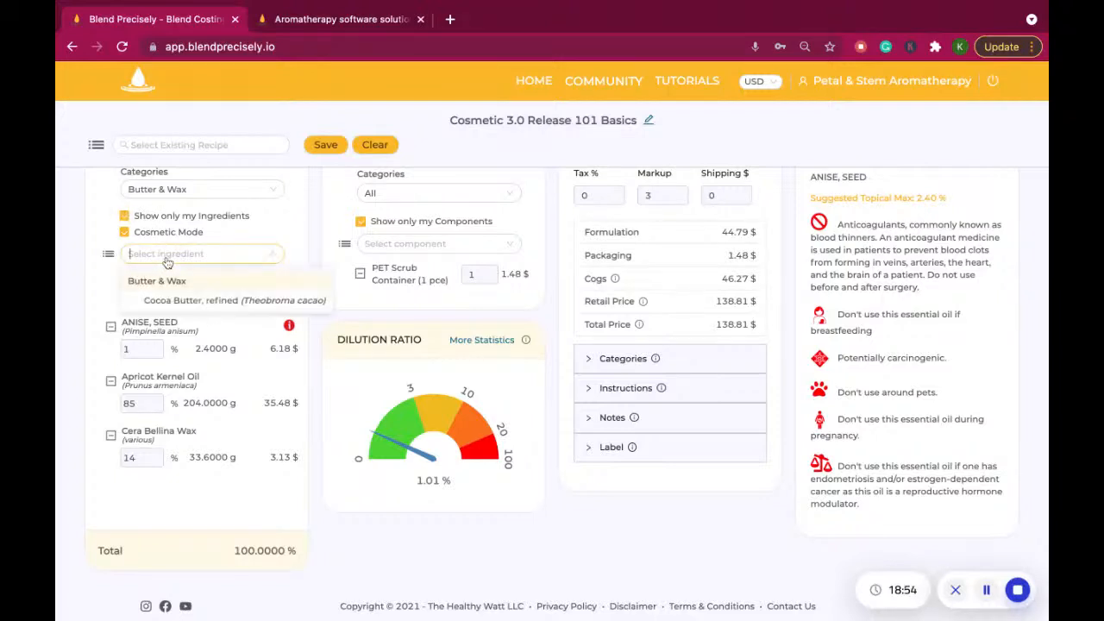
left_click(164, 191)
scroll(164, 195, "up", 2)
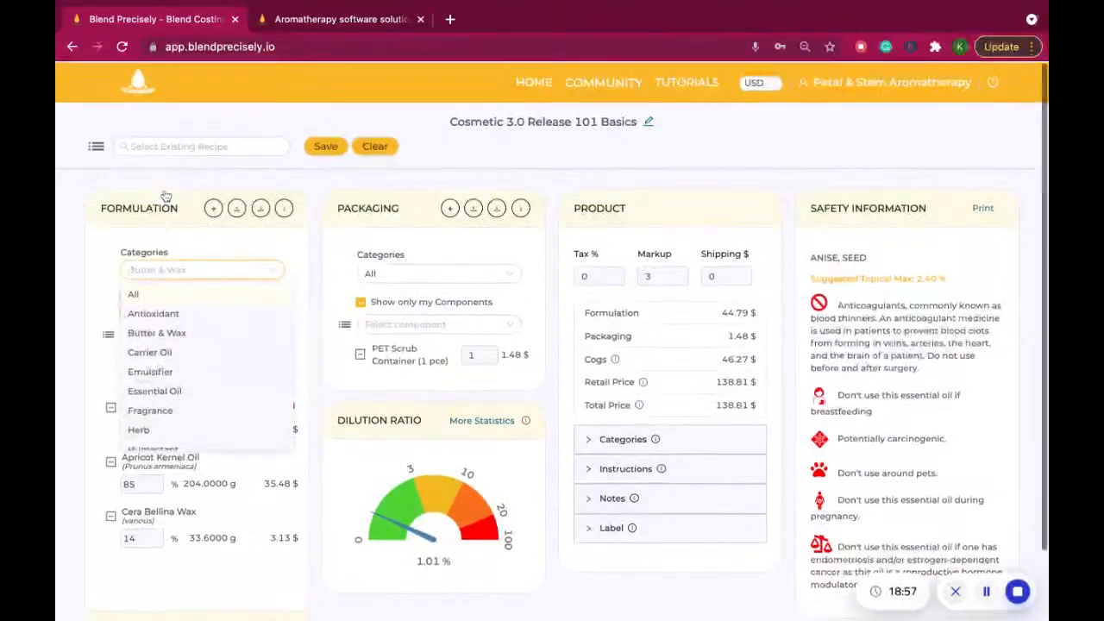
left_click(158, 350)
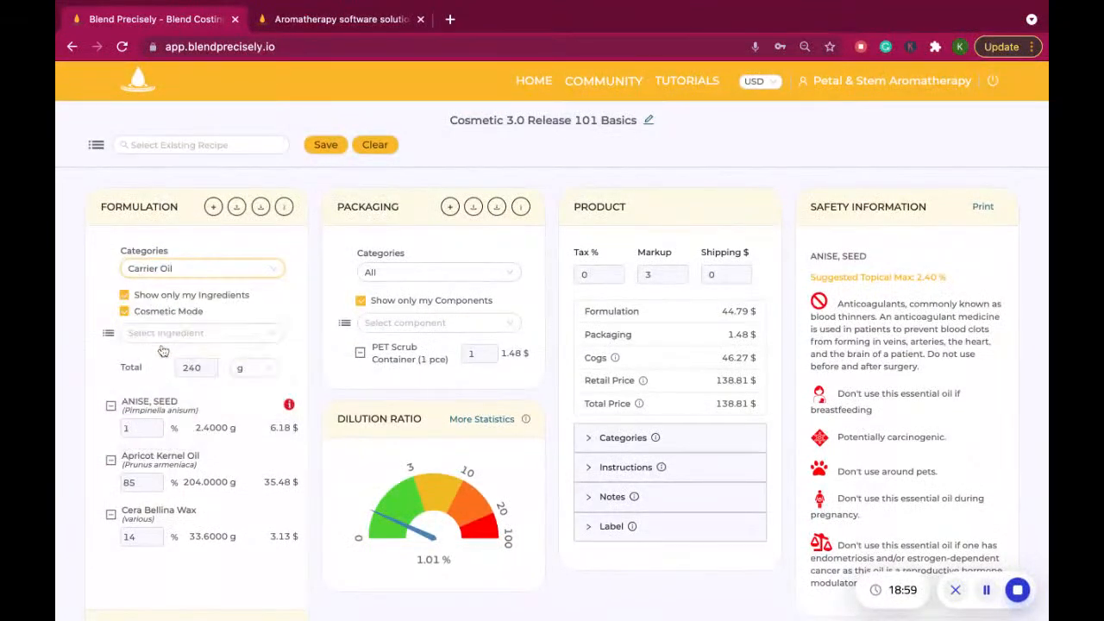
left_click(162, 334)
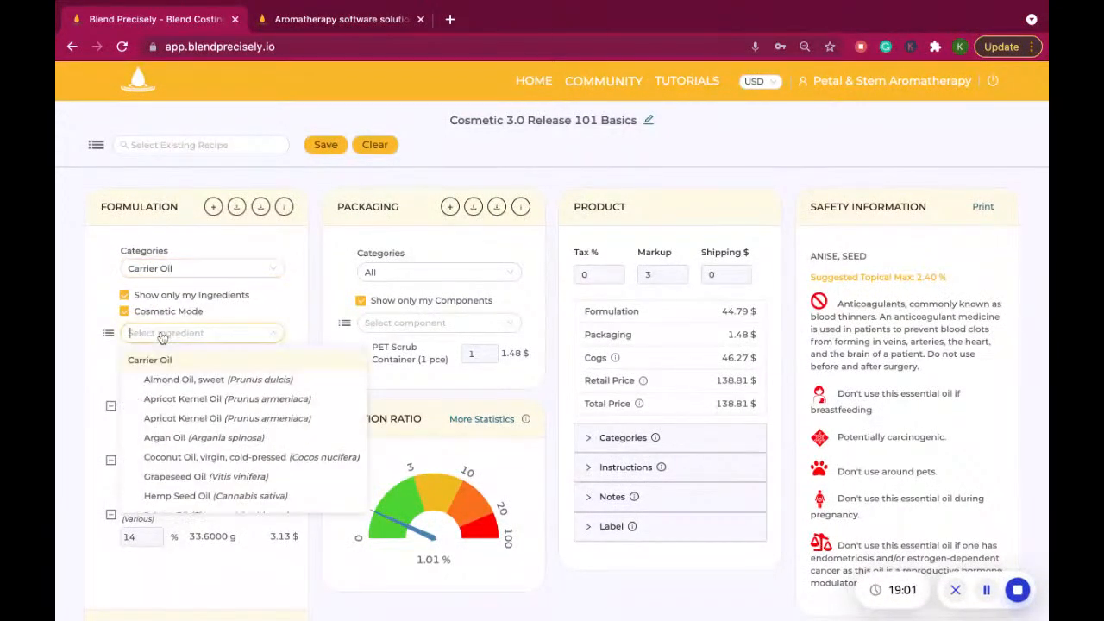
left_click(181, 401)
scroll(220, 520, "down", 2)
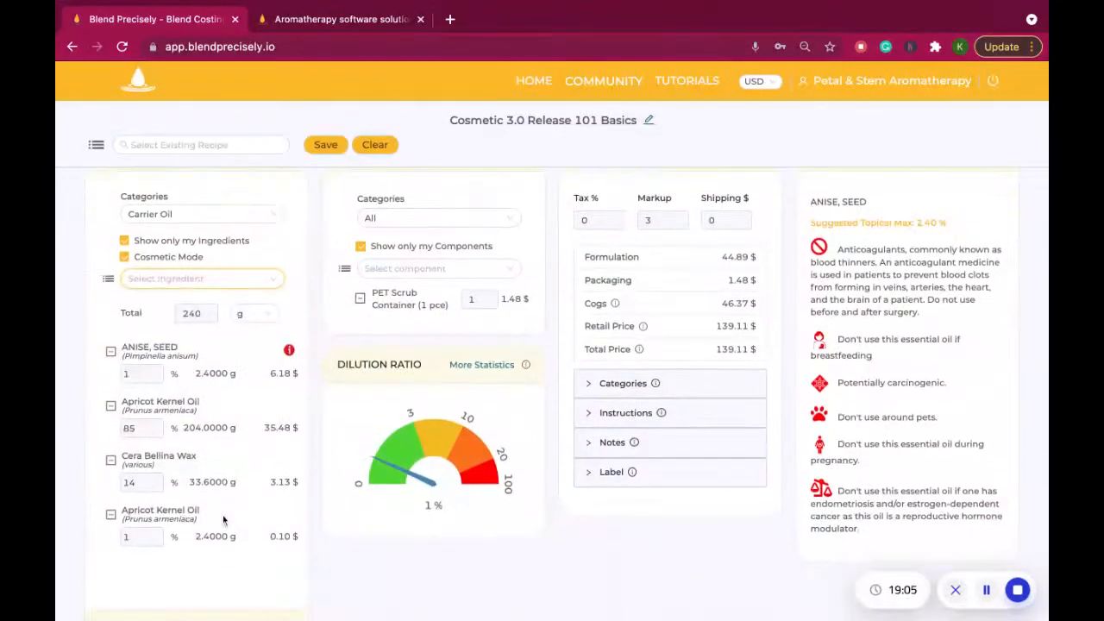
Set the newly added Apricot Kernel Oil to 85% and remove the original Apricot Kernel Oil entry from the formulation.
left_click(138, 530)
key("BackSpace")
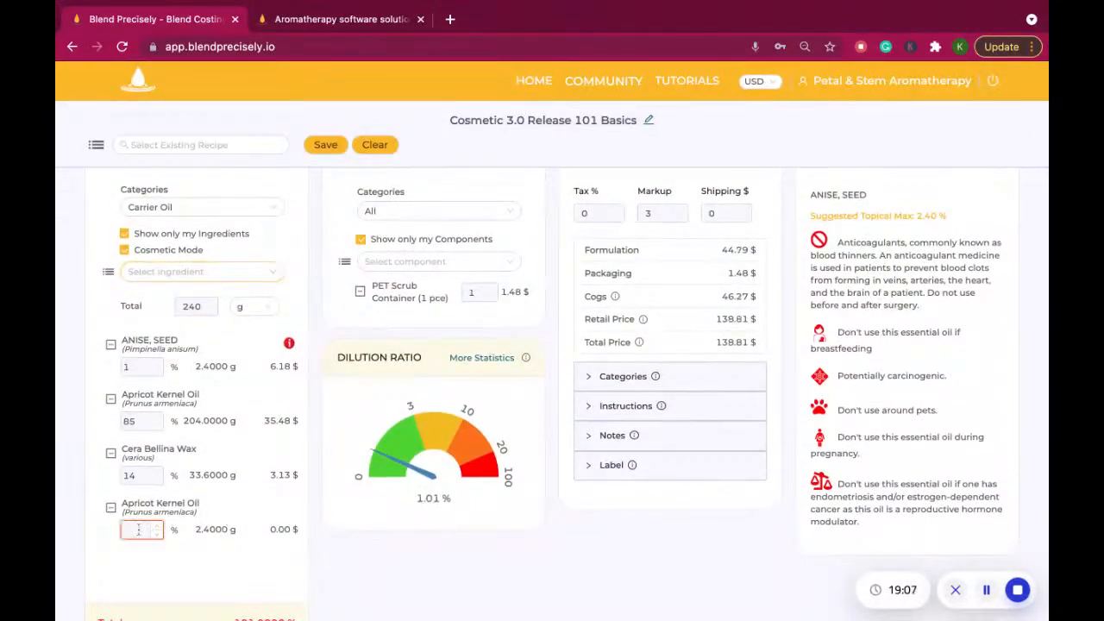
type("85")
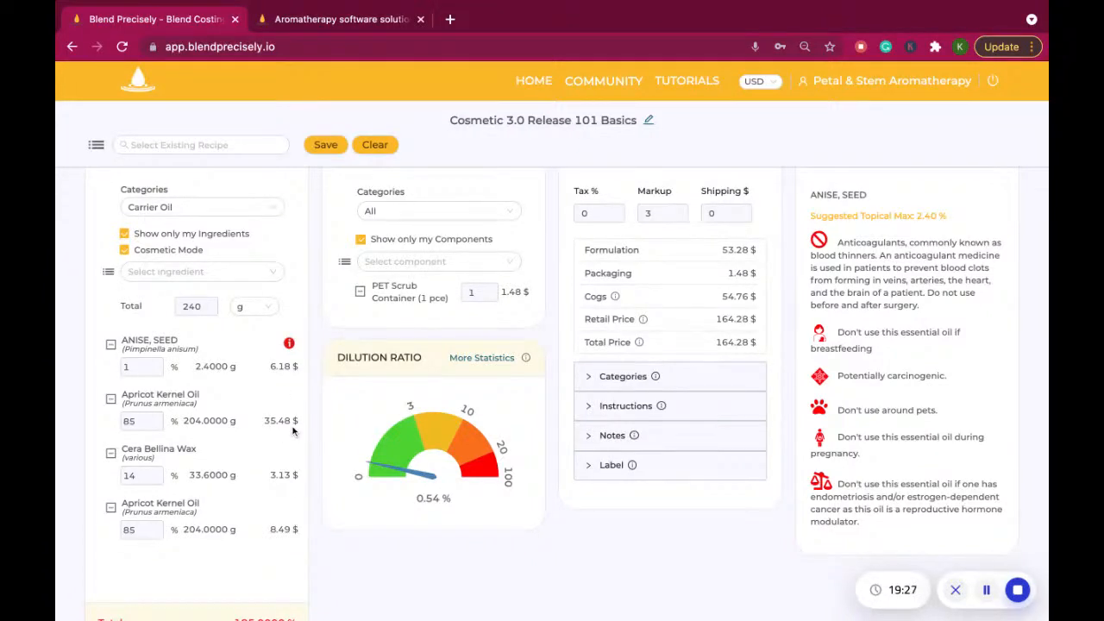
left_click(110, 399)
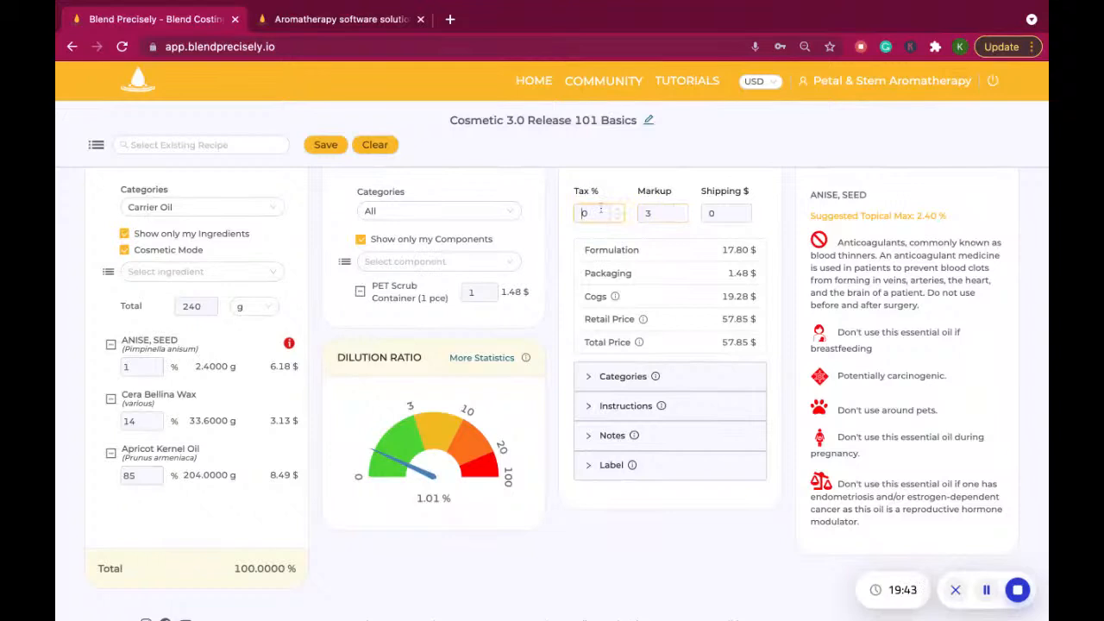
Set the product's tax to 8.5% and its shipping cost to 2.95 $.
type("8.5")
left_click(729, 207)
type("2.95")
key("Delete")
Highlight the ingredient list under US LABEL in the recipe's label texts and save the recipe.
left_click(592, 474)
scroll(603, 492, "down", 3)
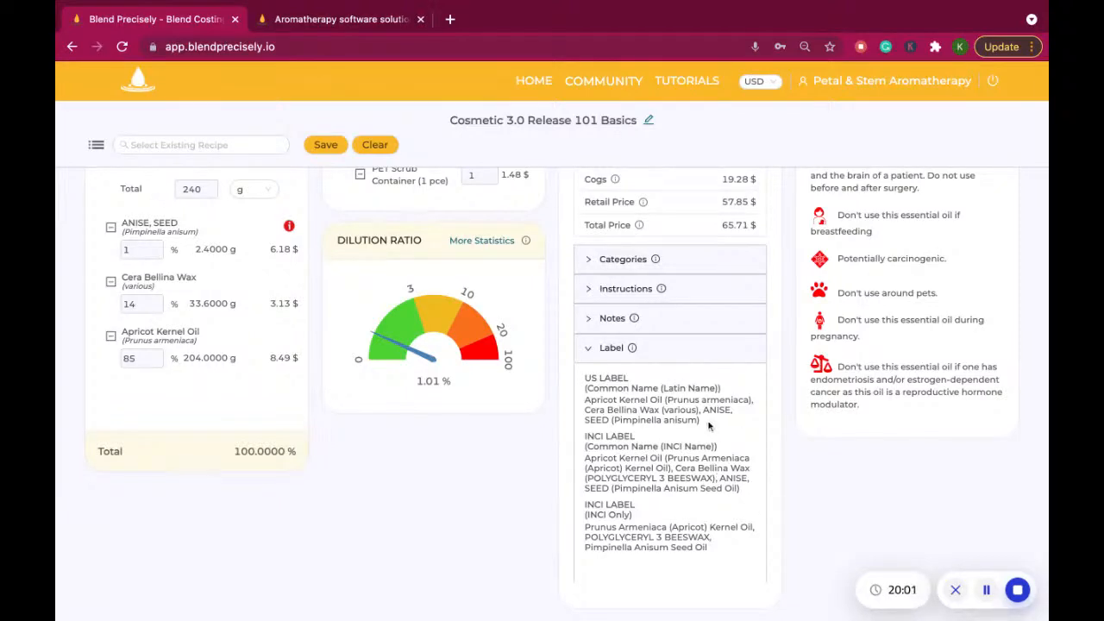
left_click_drag(709, 426, 585, 398)
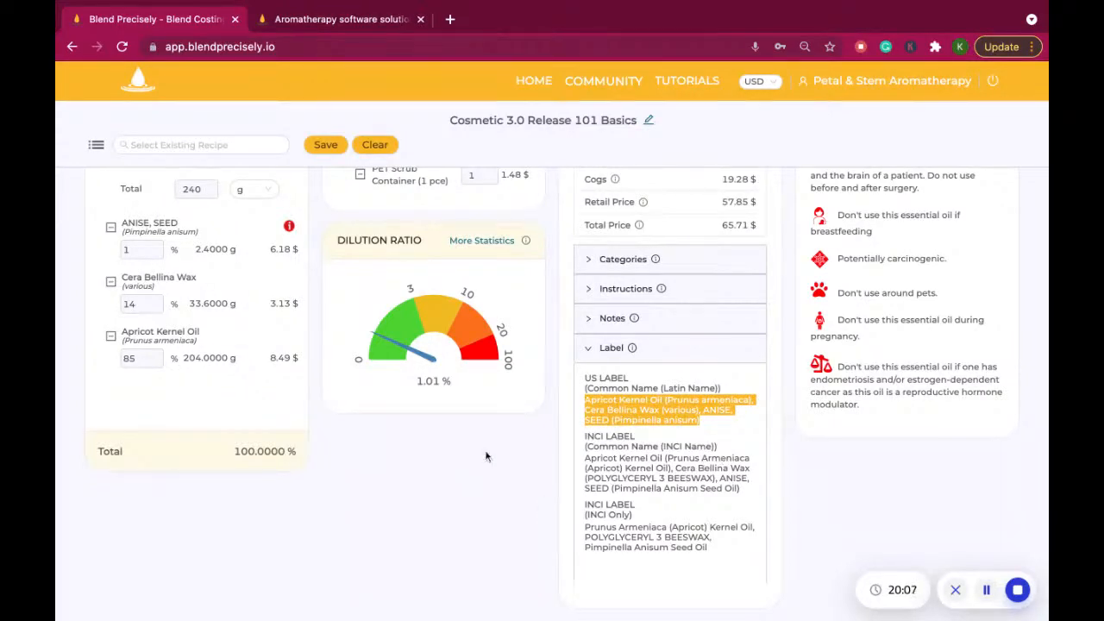
left_click(336, 147)
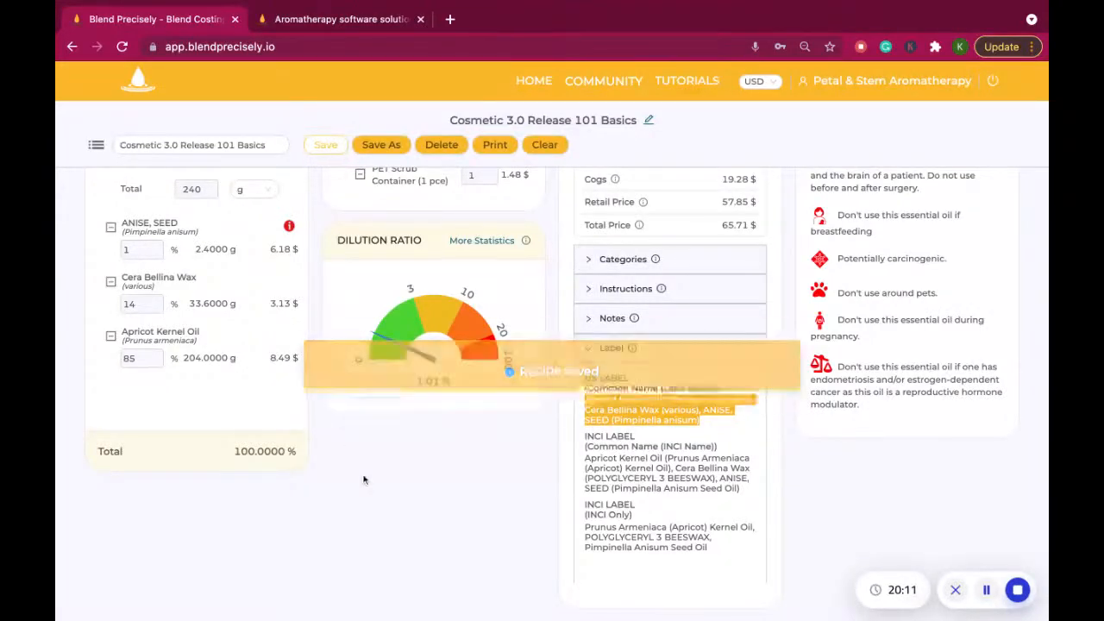
Scale the formulation's total amount to 2400 g.
scroll(369, 483, "up", 1)
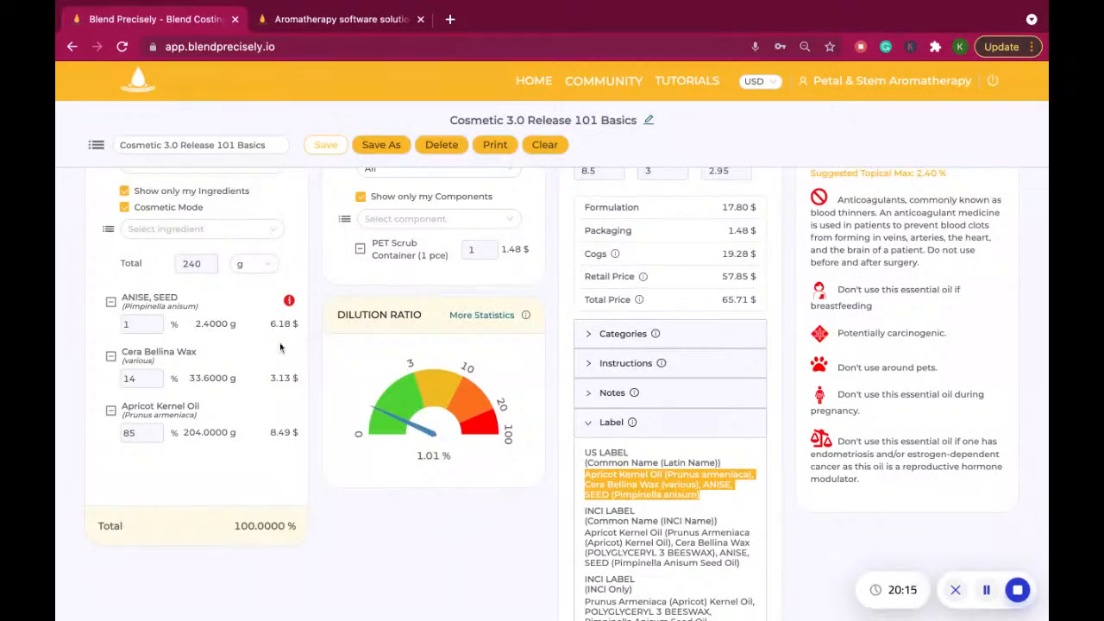
double_click(199, 264)
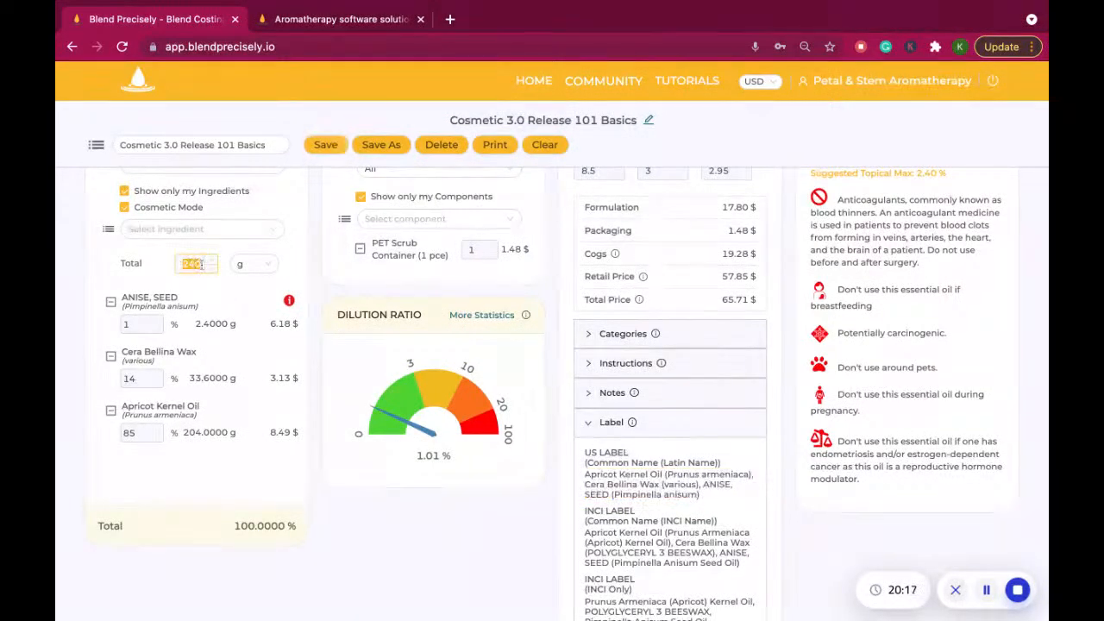
type("2400")
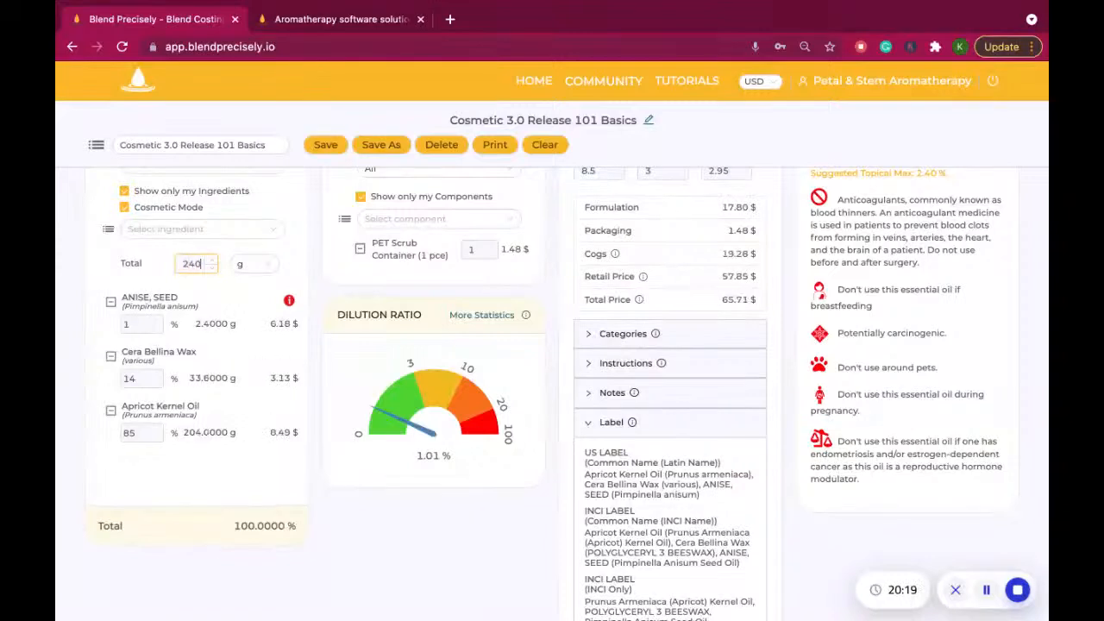
left_click(305, 519)
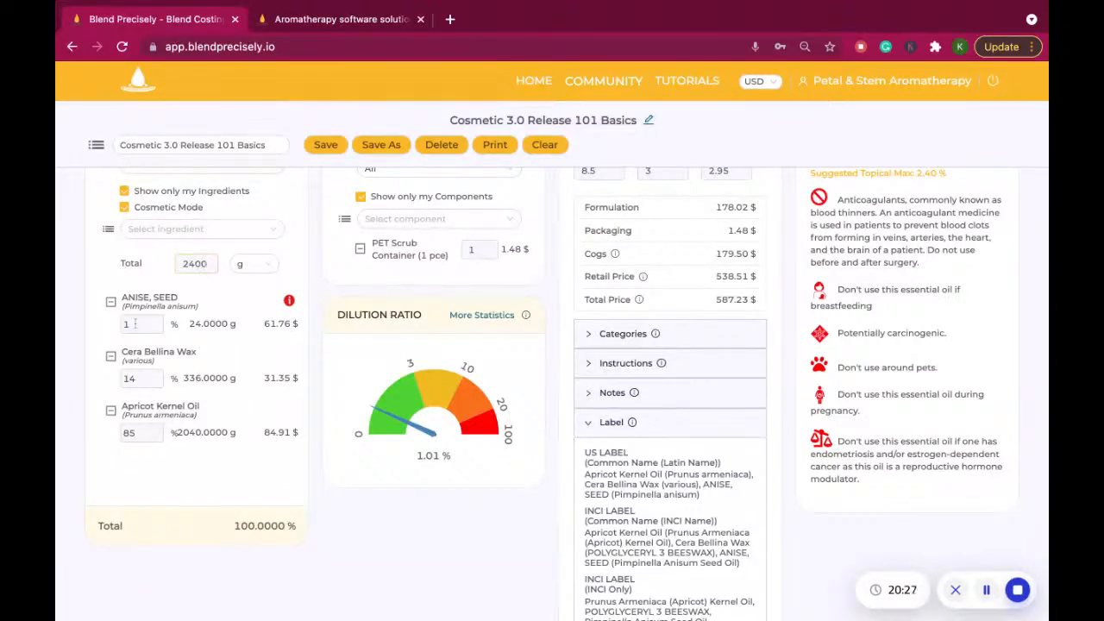
Save the scaled recipe as a copy named "Cosmetic 3.0 Release 101 Basics 2400g".
scroll(203, 453, "up", 2)
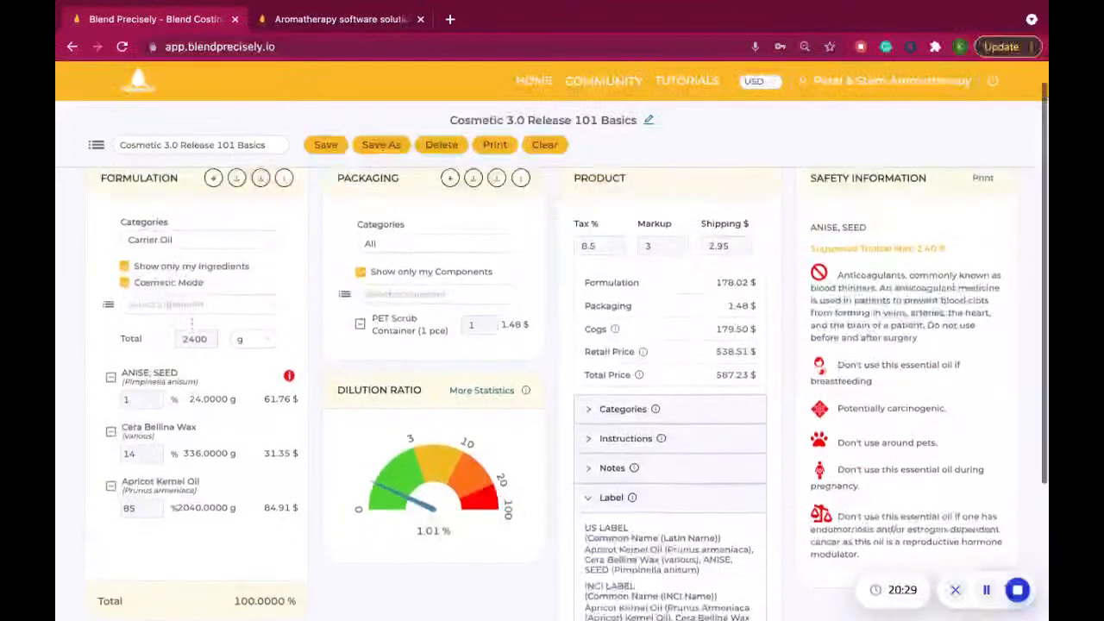
left_click(380, 146)
left_click(595, 333)
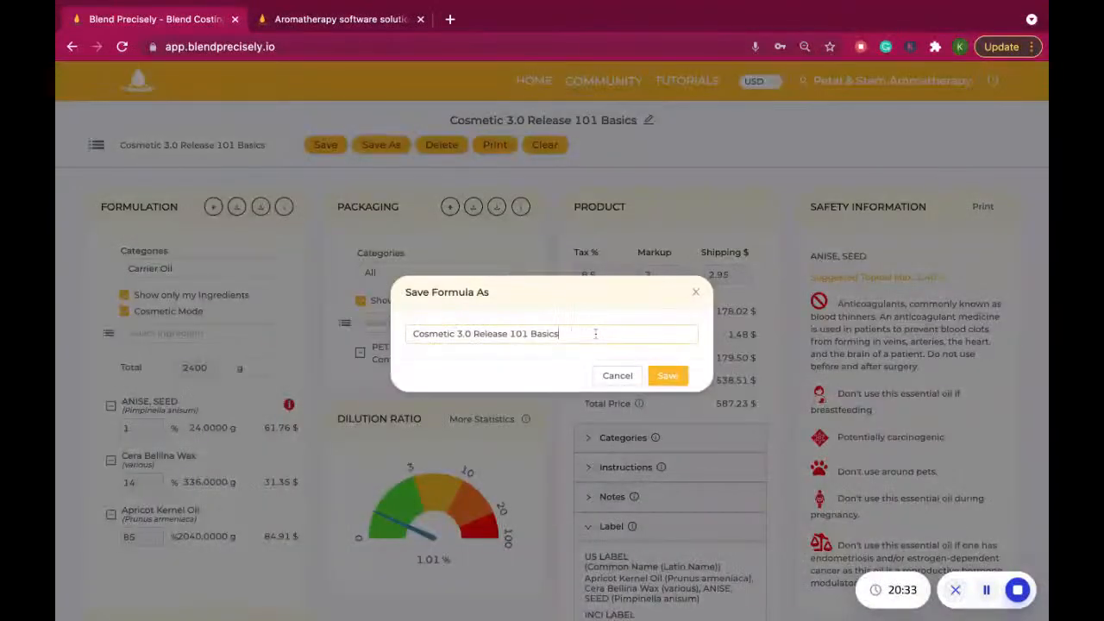
type("2400g")
left_click(665, 377)
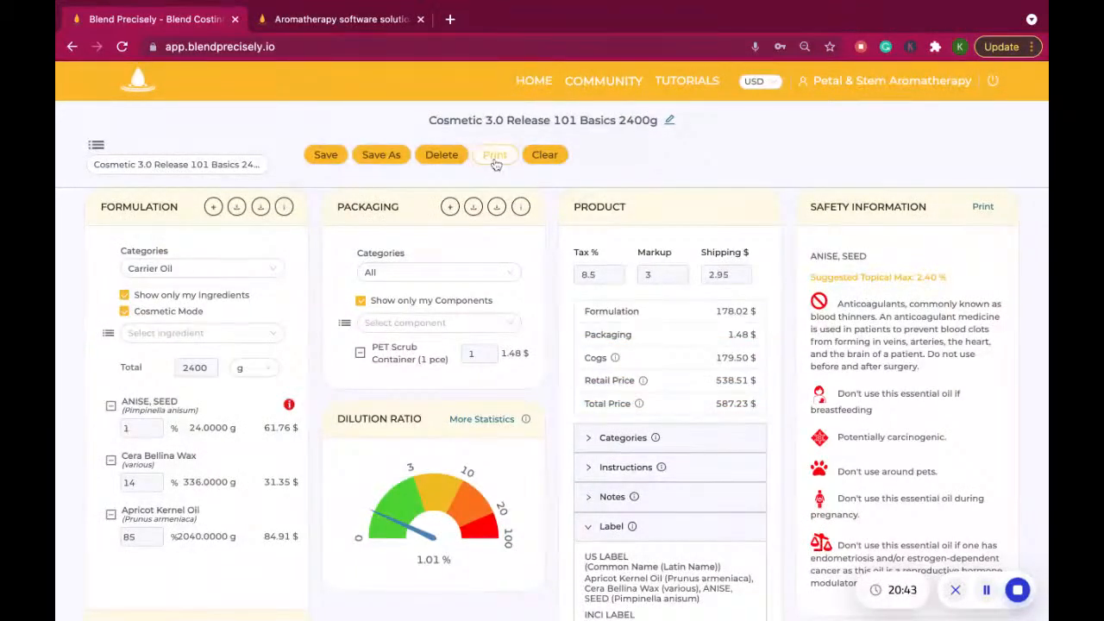
Print the recipe to a PDF, open it, and review its costs, percentages, notes and safety sections.
left_click(496, 163)
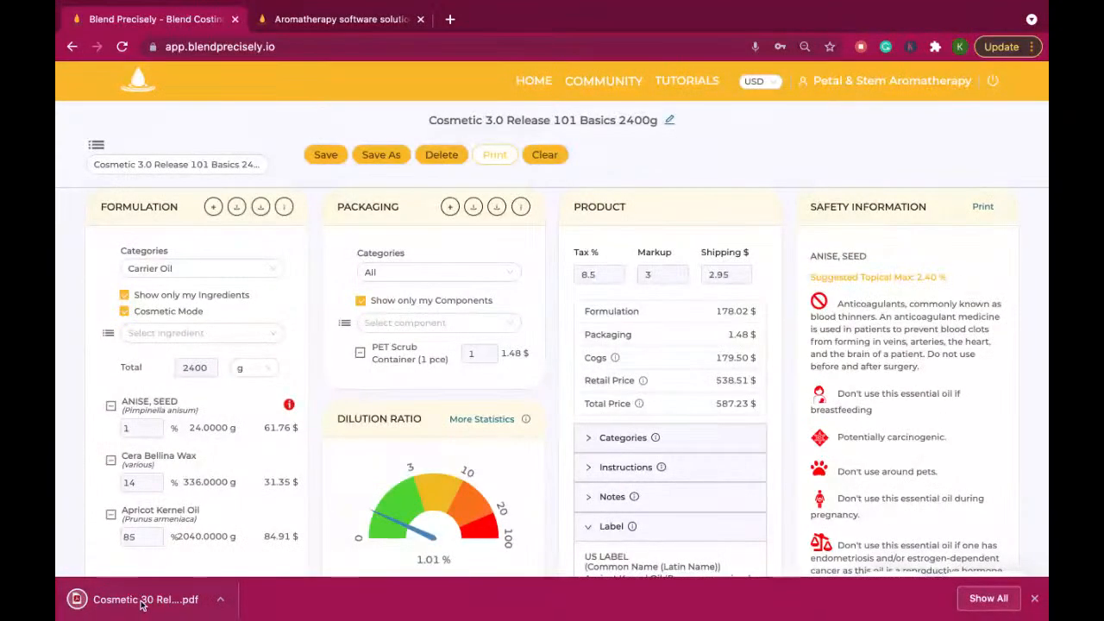
left_click(142, 603)
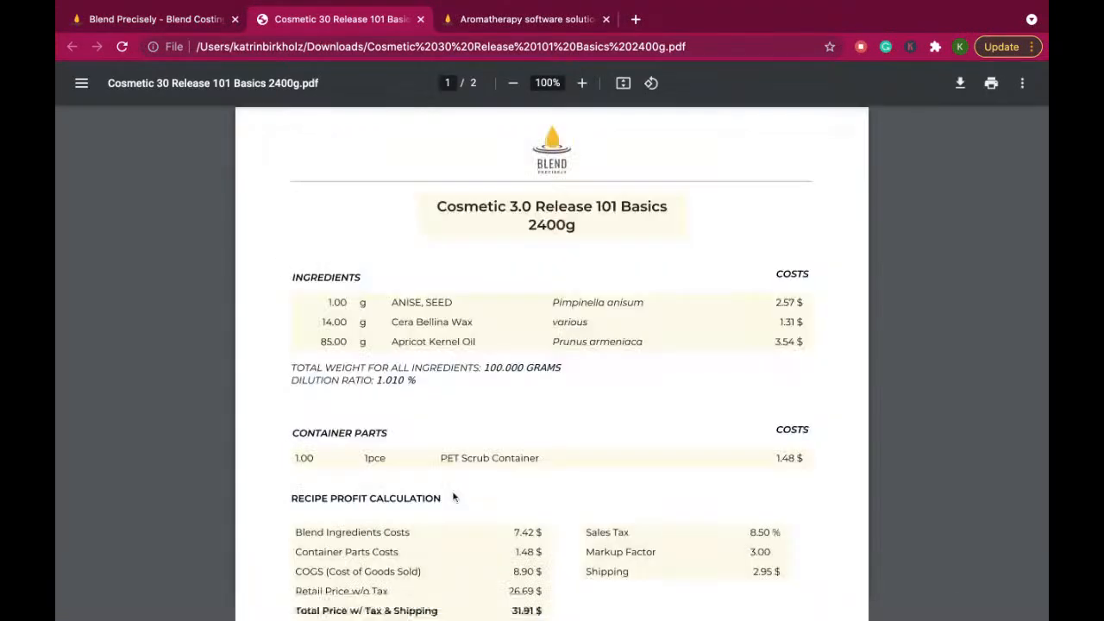
scroll(453, 498, "down", 5)
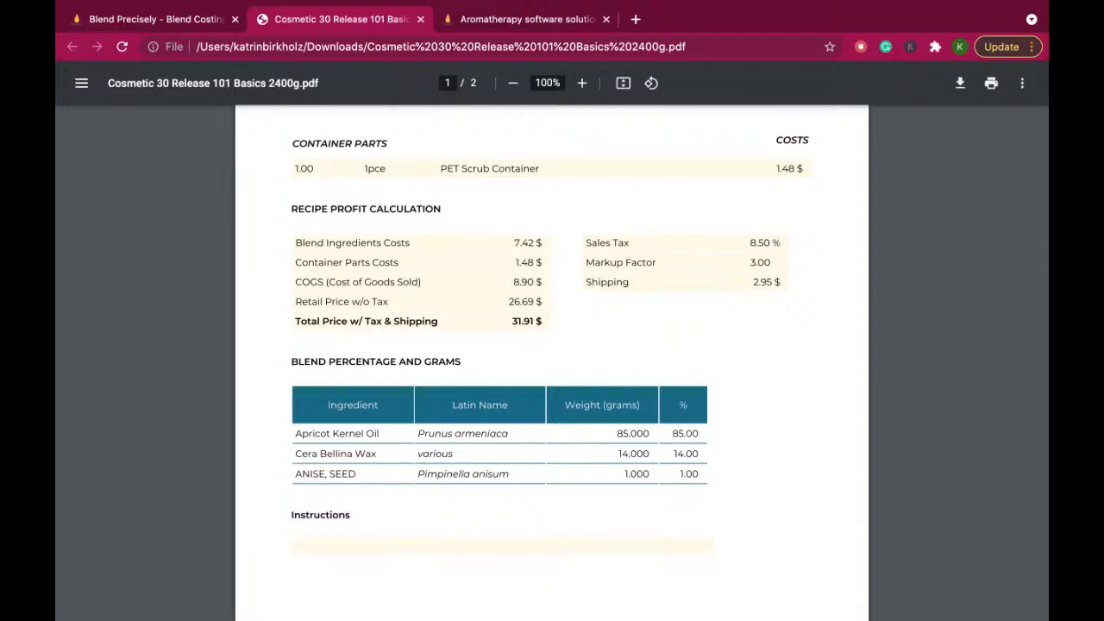
scroll(552, 362, "down", 3)
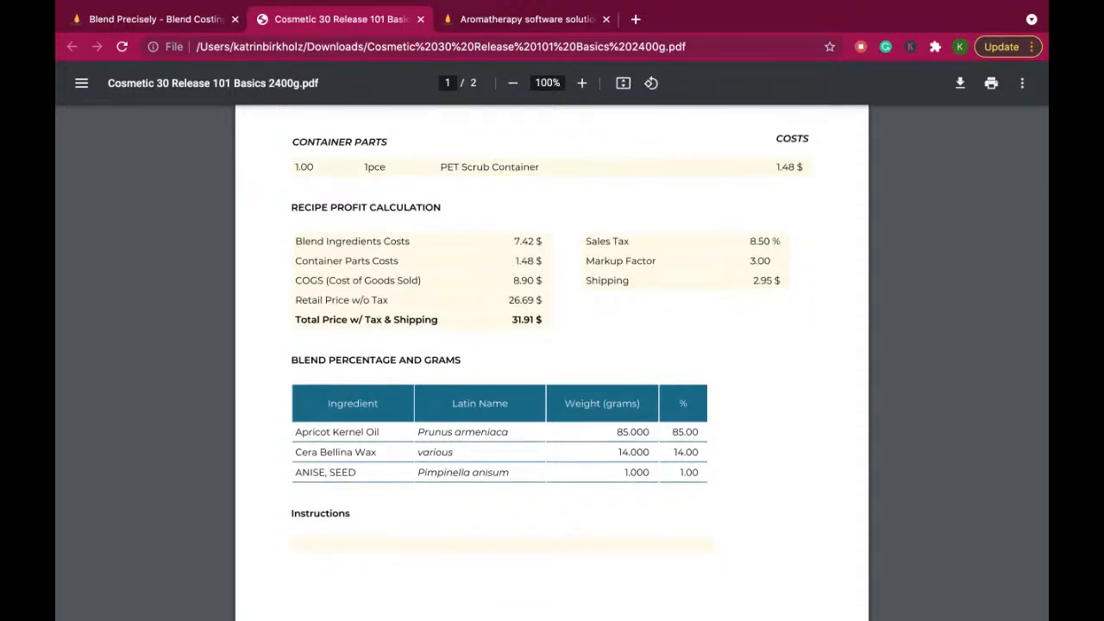
scroll(551, 362, "down", 5)
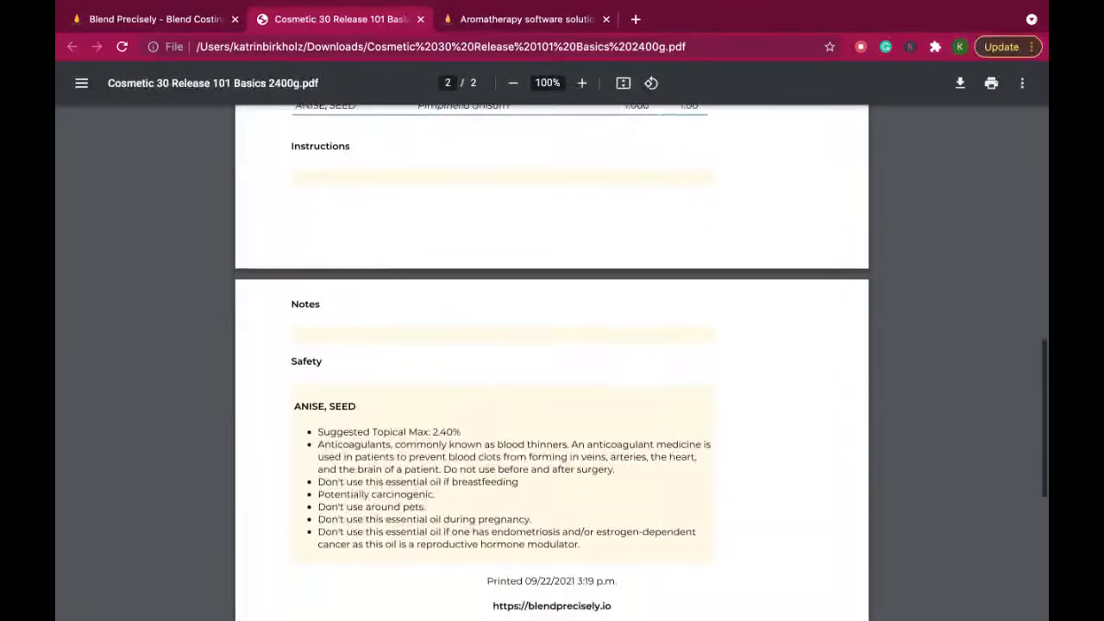
scroll(552, 362, "down", 5)
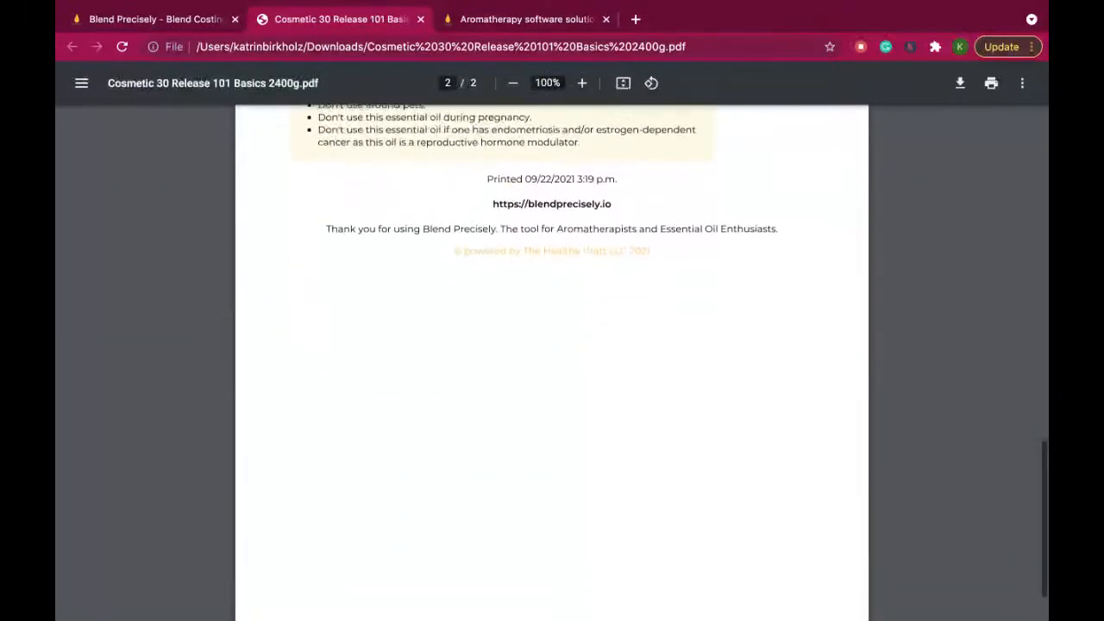
Return to the Blend Precisely recipe page, save the 2400g recipe, and clear the workspace.
left_click(145, 19)
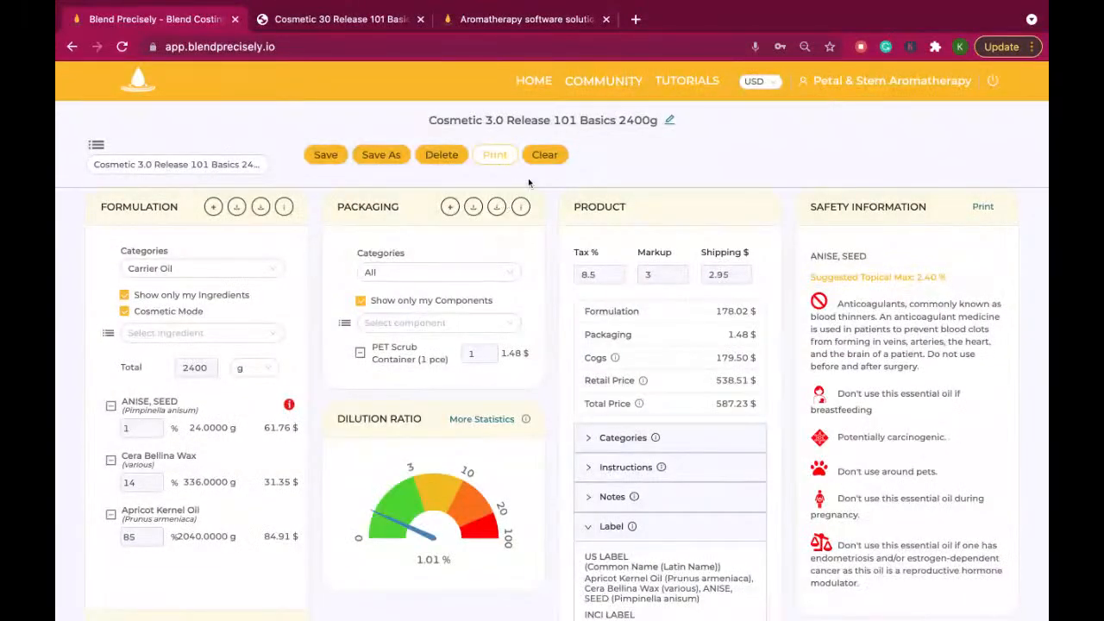
left_click(332, 159)
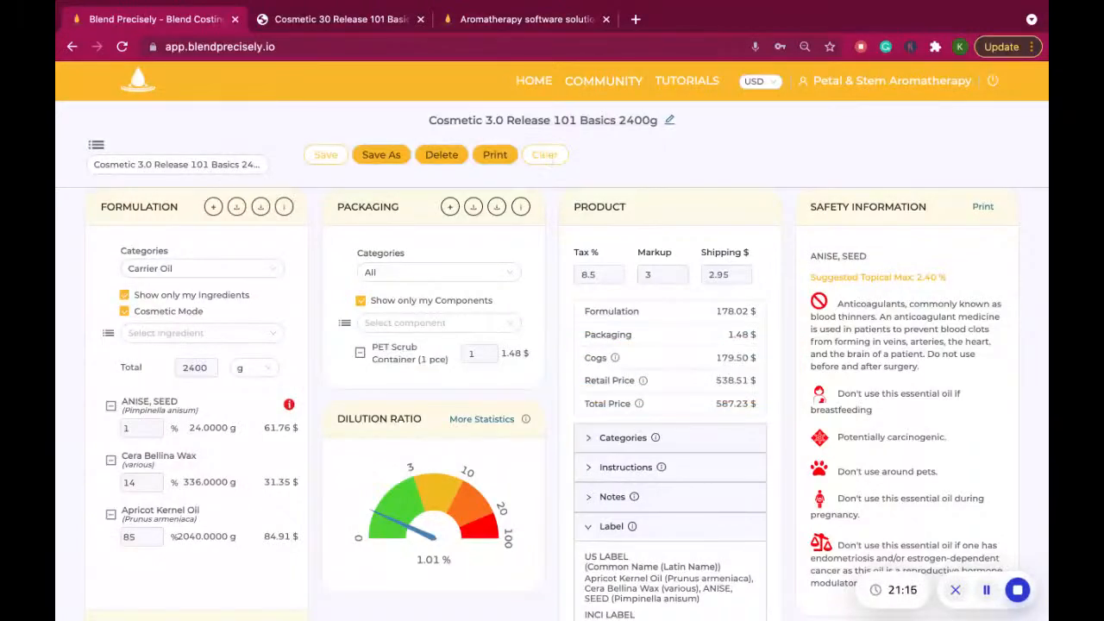
left_click(544, 154)
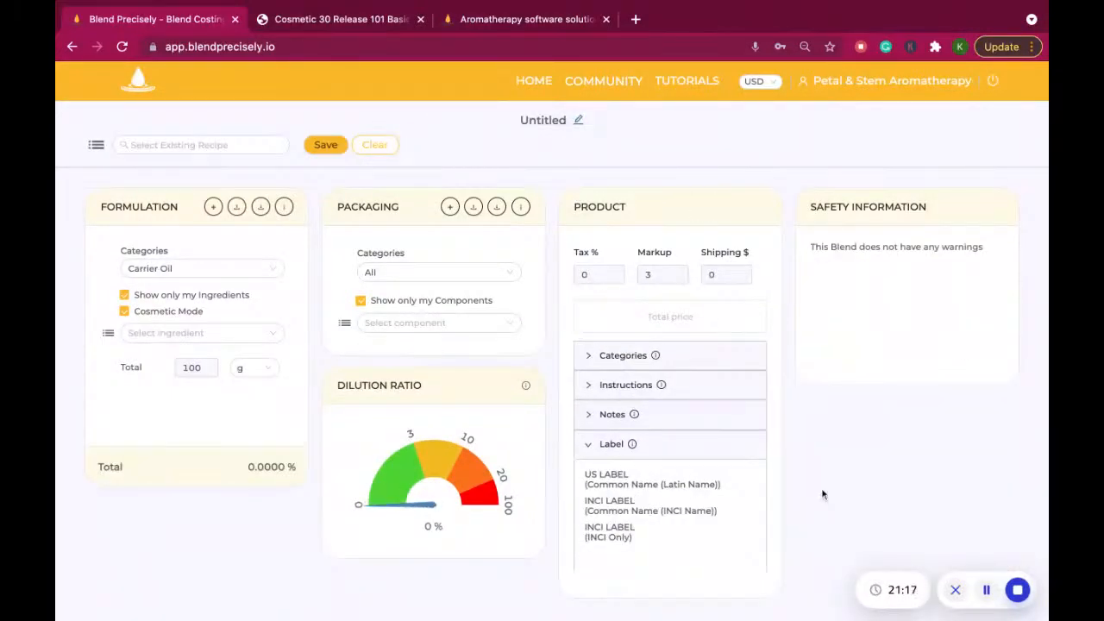